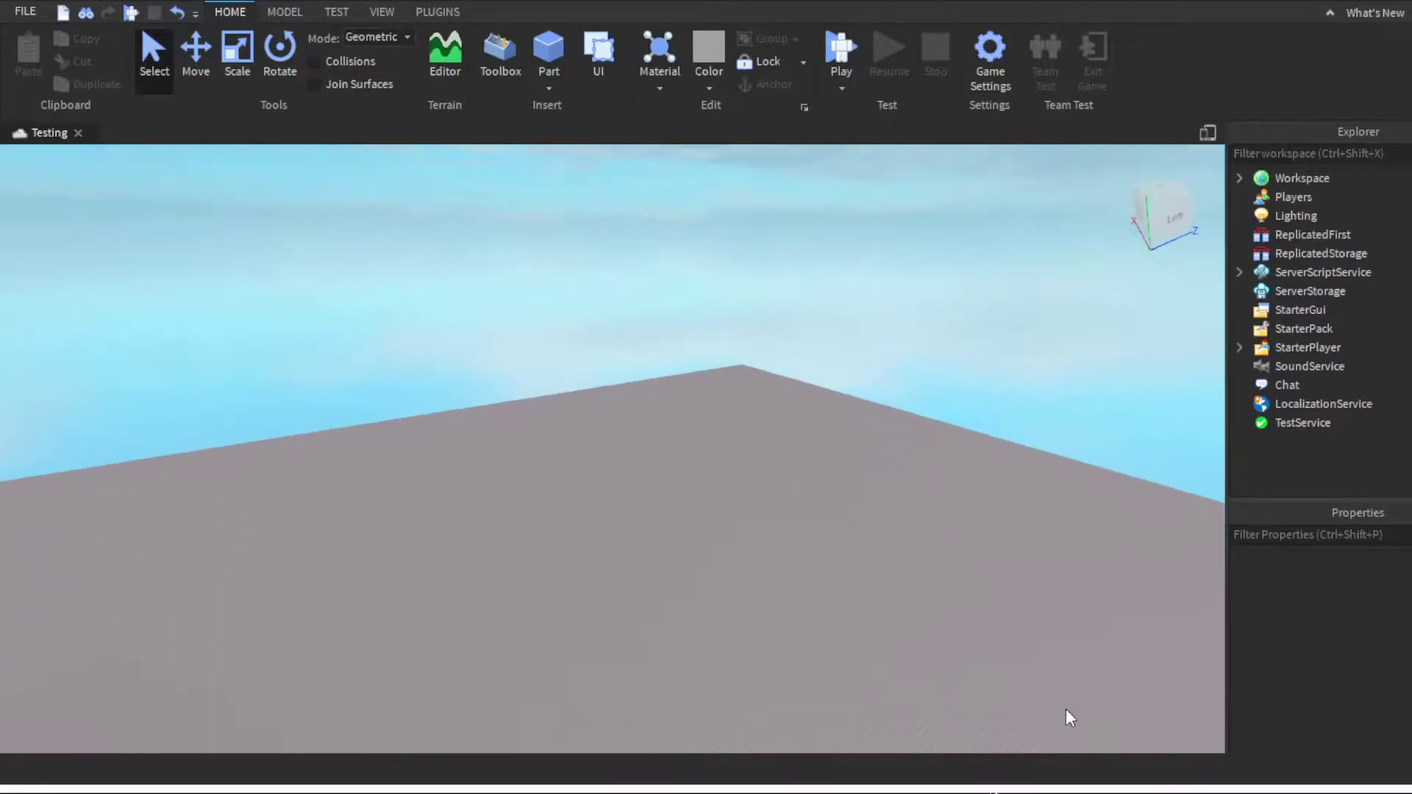
- Orbit and tilt the view around the baseplate and sky
{"action": "right_click_drag", "start_coordinate": [768, 534], "coordinate": [626, 438]}
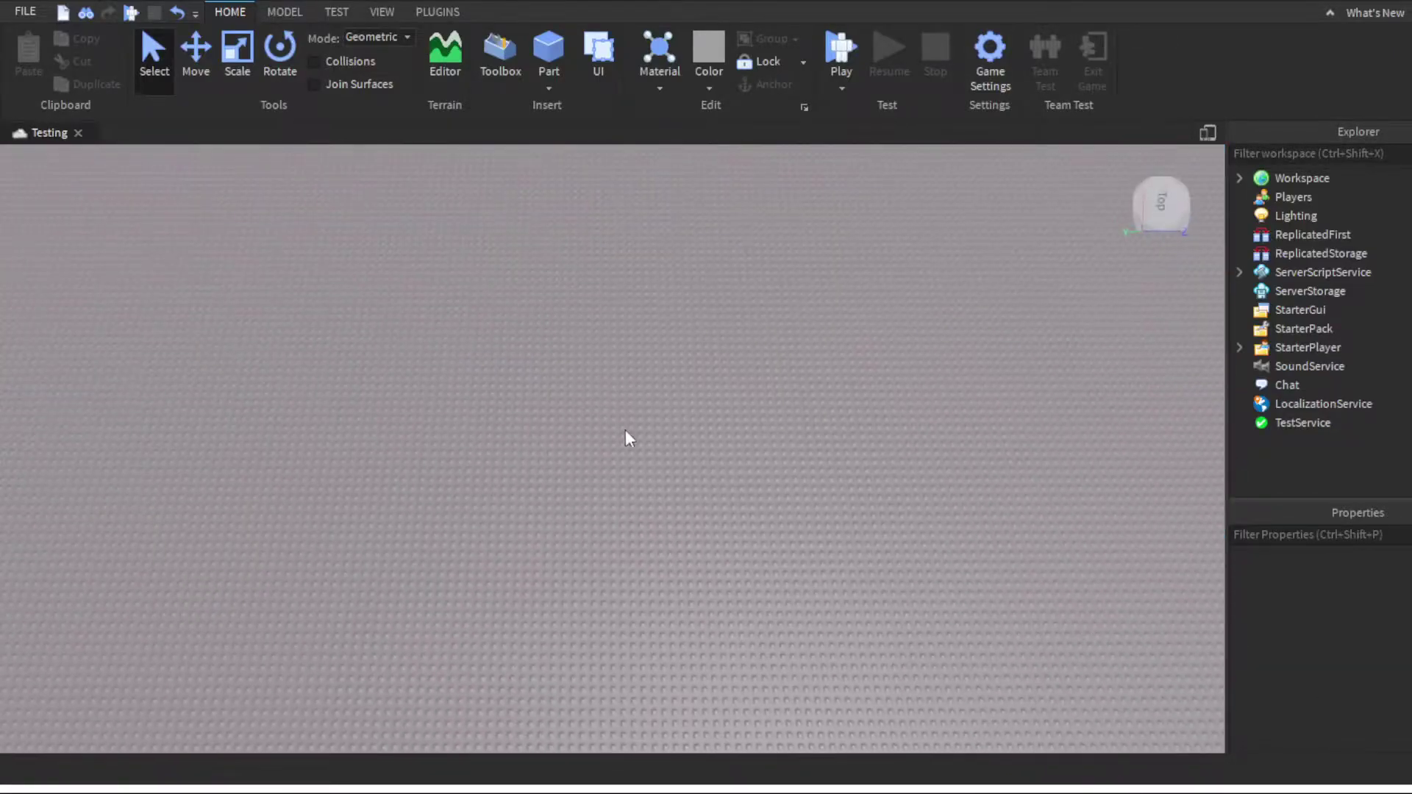
{"action": "mouse_move", "coordinate": [844, 615]}
{"action": "right_mouse_down"}
{"action": "mouse_move", "coordinate": [873, 600]}
{"action": "mouse_move", "coordinate": [795, 497]}
{"action": "mouse_move", "coordinate": [978, 527]}
{"action": "right_mouse_up"}
{"action": "right_click_drag", "start_coordinate": [1177, 439], "coordinate": [1176, 438]}
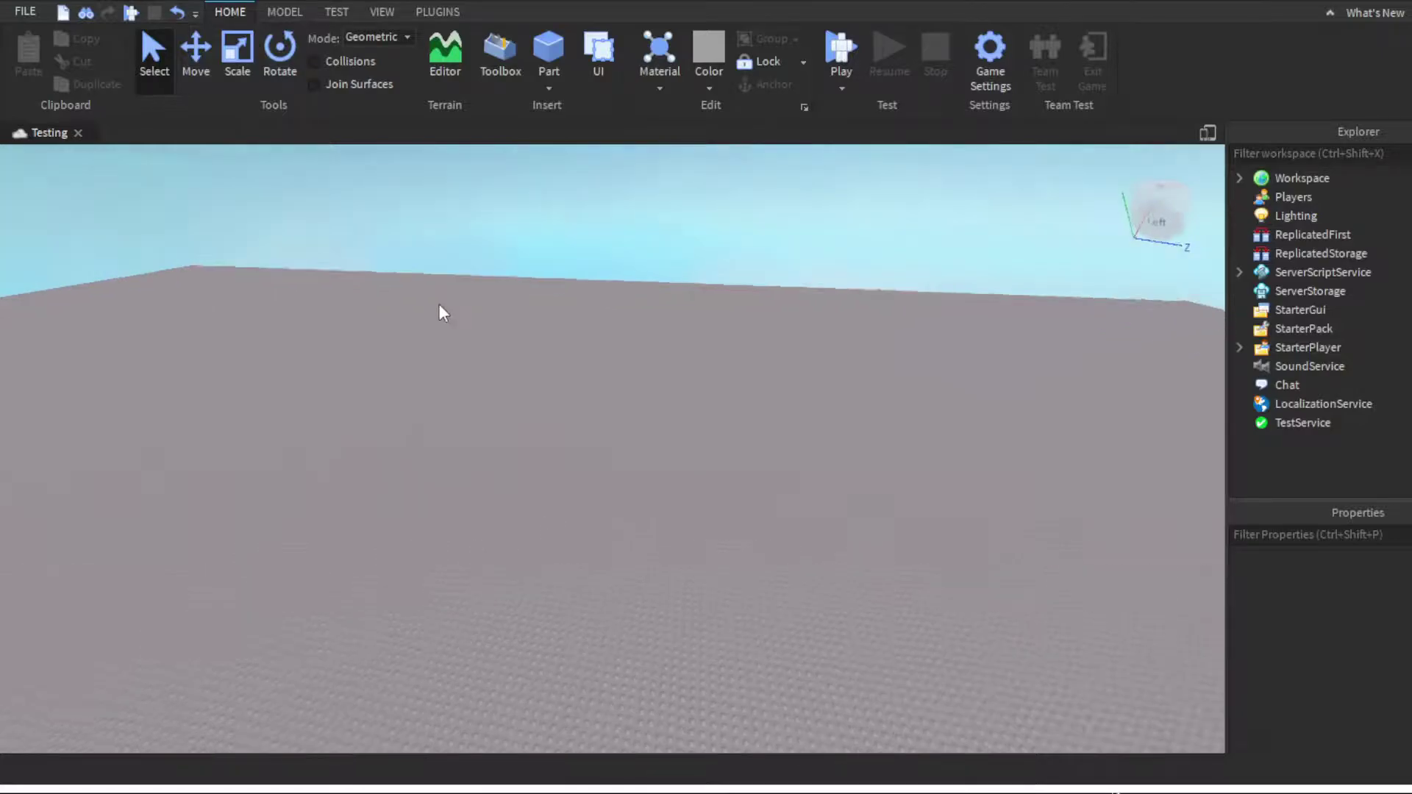
{"action": "right_click_drag", "start_coordinate": [439, 304], "coordinate": [430, 321]}
{"action": "right_click_drag", "start_coordinate": [674, 434], "coordinate": [675, 437]}
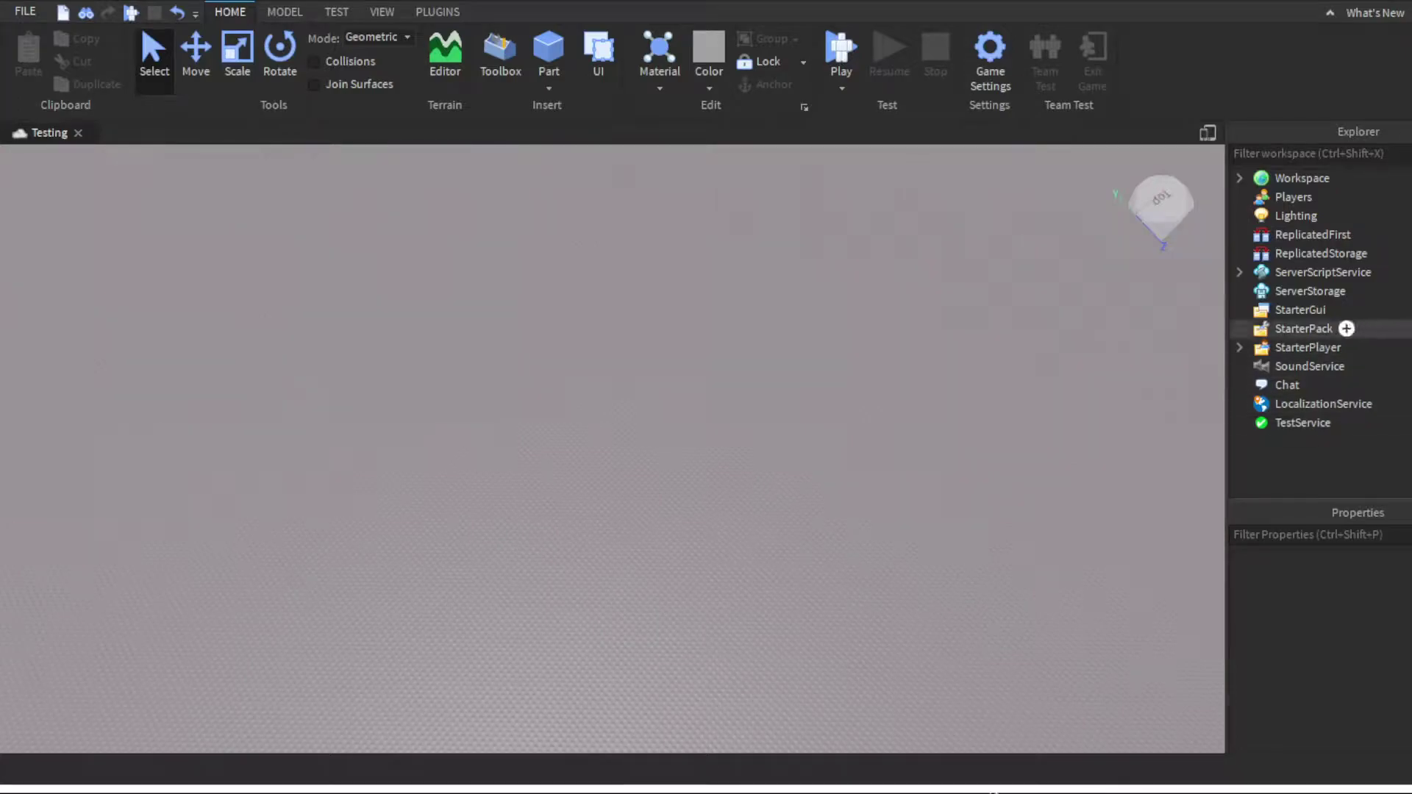
- Add a ScreenGui under StarterGui with a TextButton inside it
{"action": "left_click", "coordinate": [1308, 311]}
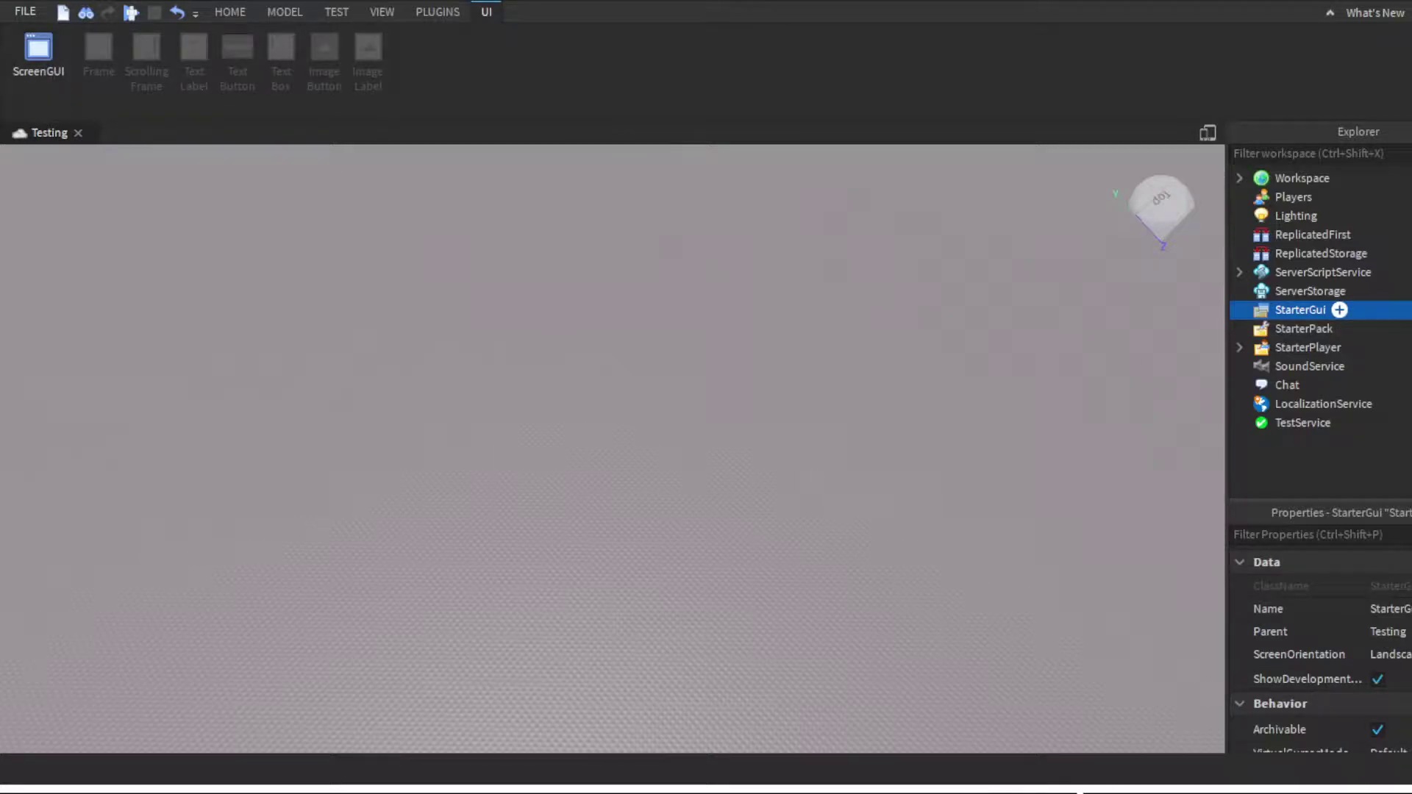
{"action": "left_click", "coordinate": [1339, 310]}
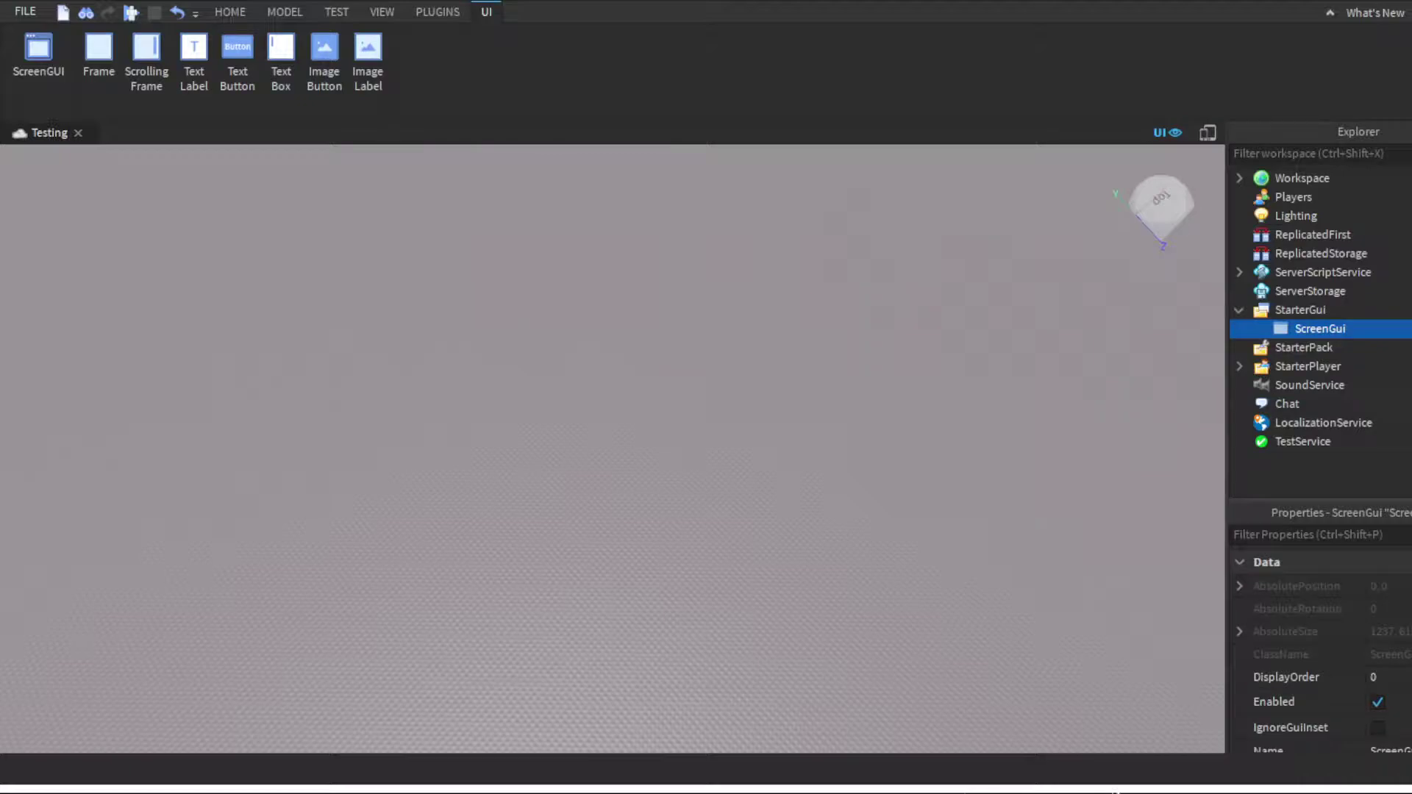
{"action": "left_click", "coordinate": [238, 56]}
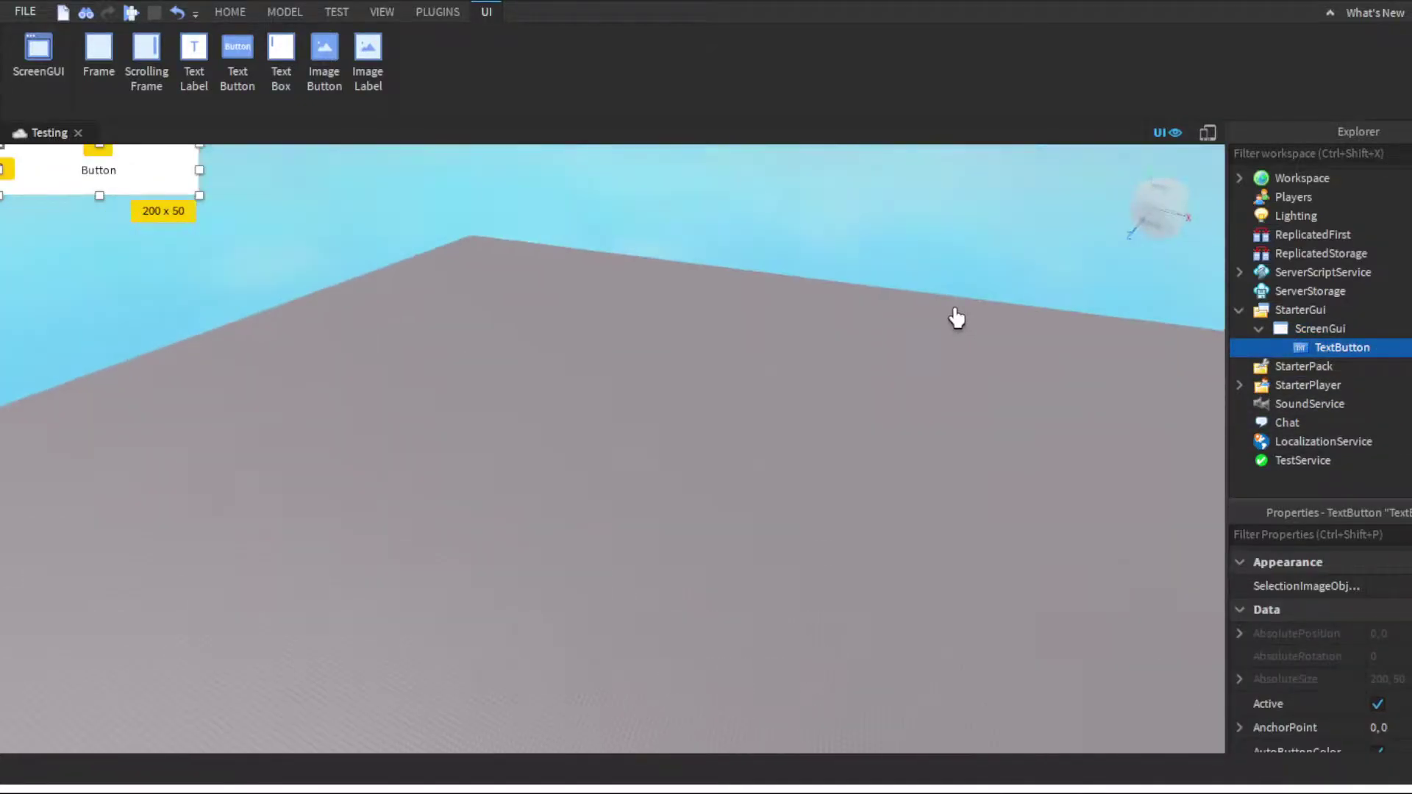
- Move the new button down along the left edge of the screen
{"action": "right_click_drag", "start_coordinate": [957, 318], "coordinate": [957, 320]}
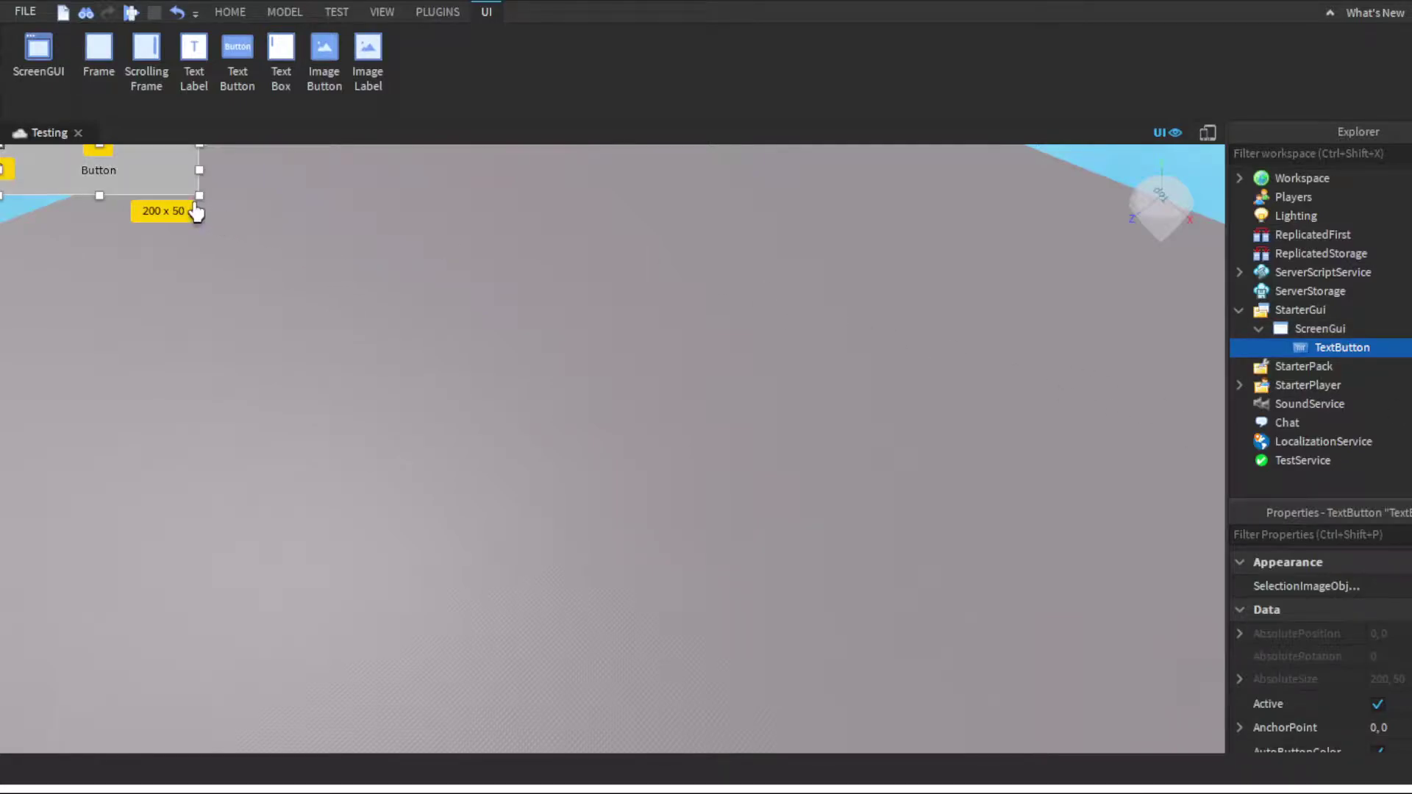
{"action": "right_click_drag", "start_coordinate": [720, 353], "coordinate": [719, 353]}
{"action": "mouse_move", "coordinate": [166, 177]}
{"action": "left_mouse_down"}
{"action": "mouse_move", "coordinate": [200, 274]}
{"action": "mouse_move", "coordinate": [214, 646]}
{"action": "left_mouse_up"}
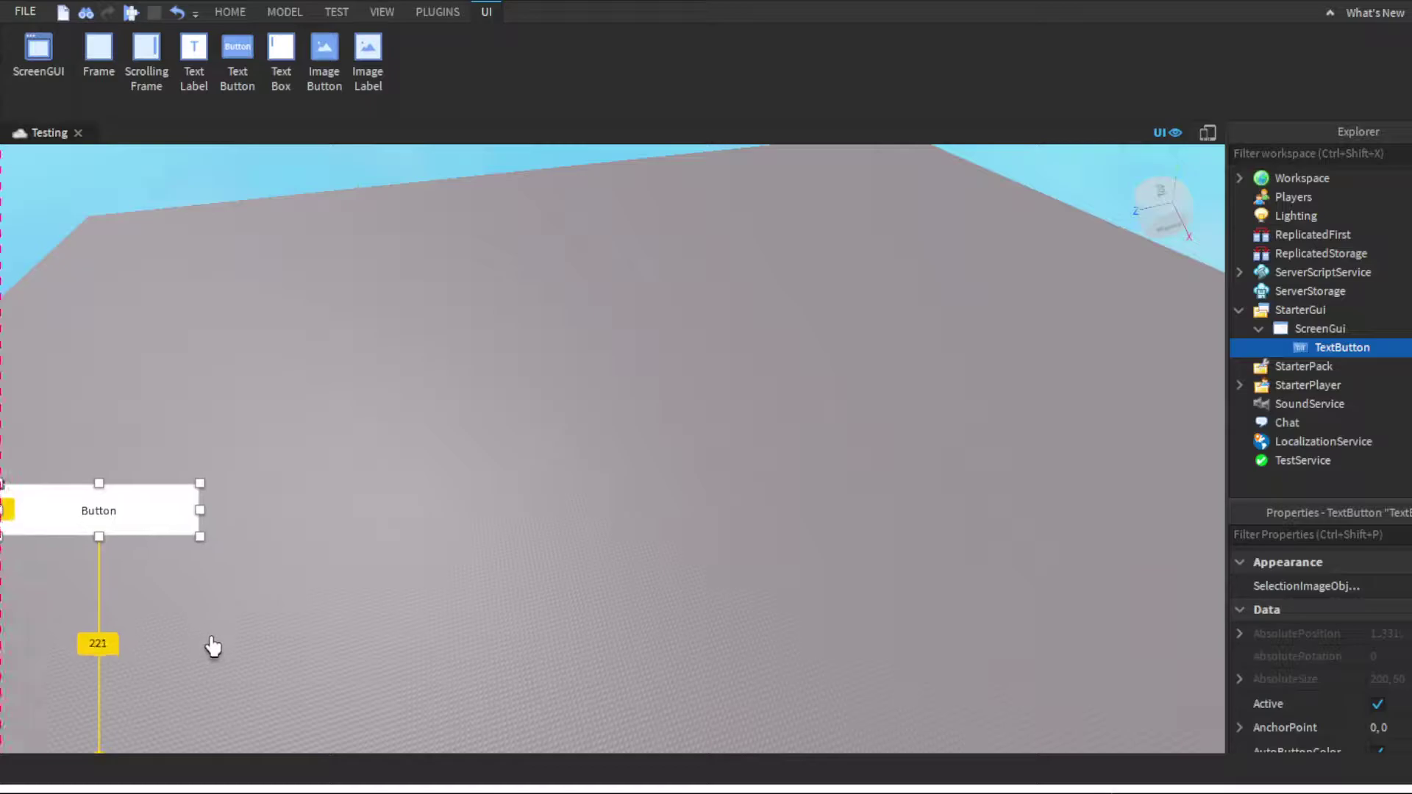
{"action": "scroll", "coordinate": [662, 515], "scroll_direction": "down", "scroll_amount": 1}
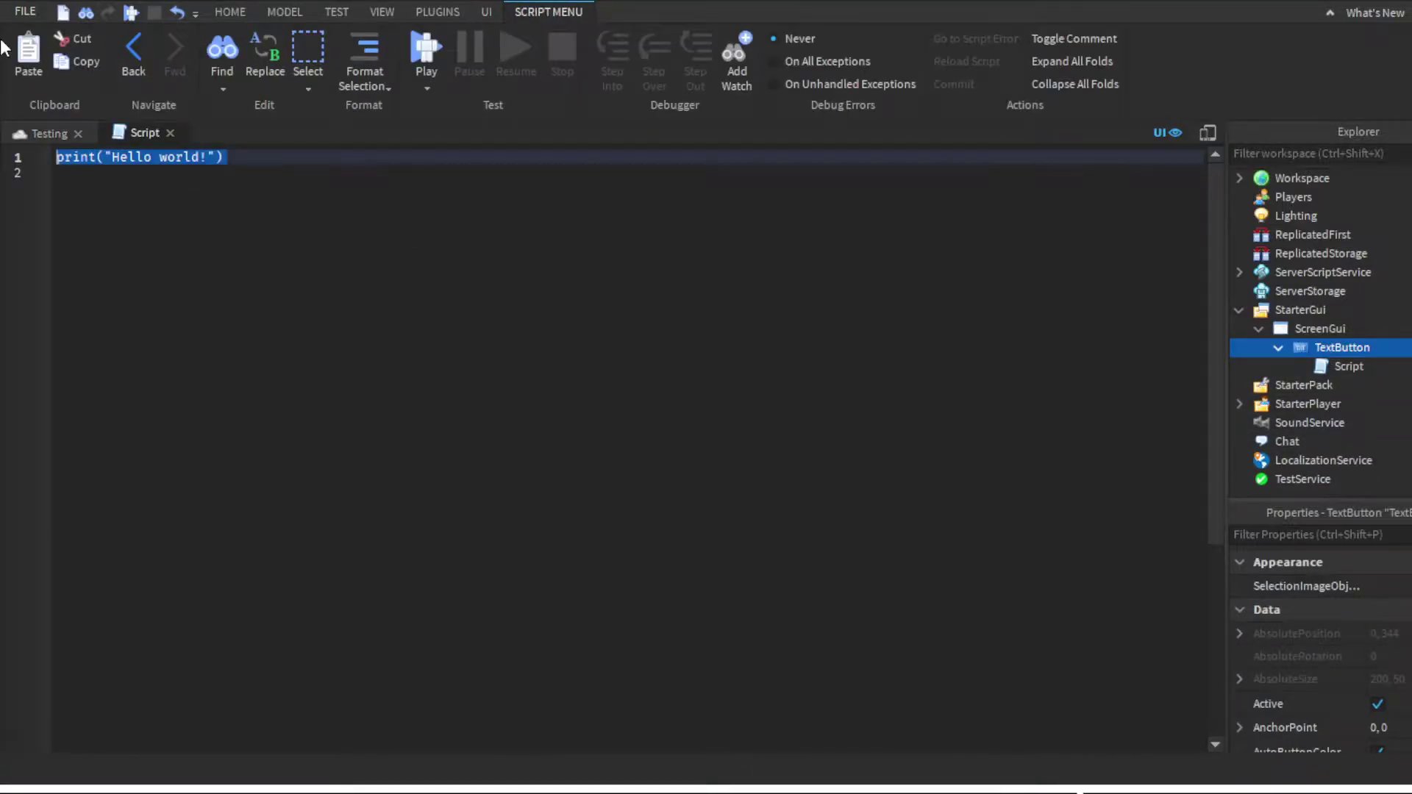
- Delete the script's default print line and return to the 3D scene
{"action": "key", "text": "BackSpace"}
{"action": "left_click", "coordinate": [49, 134]}
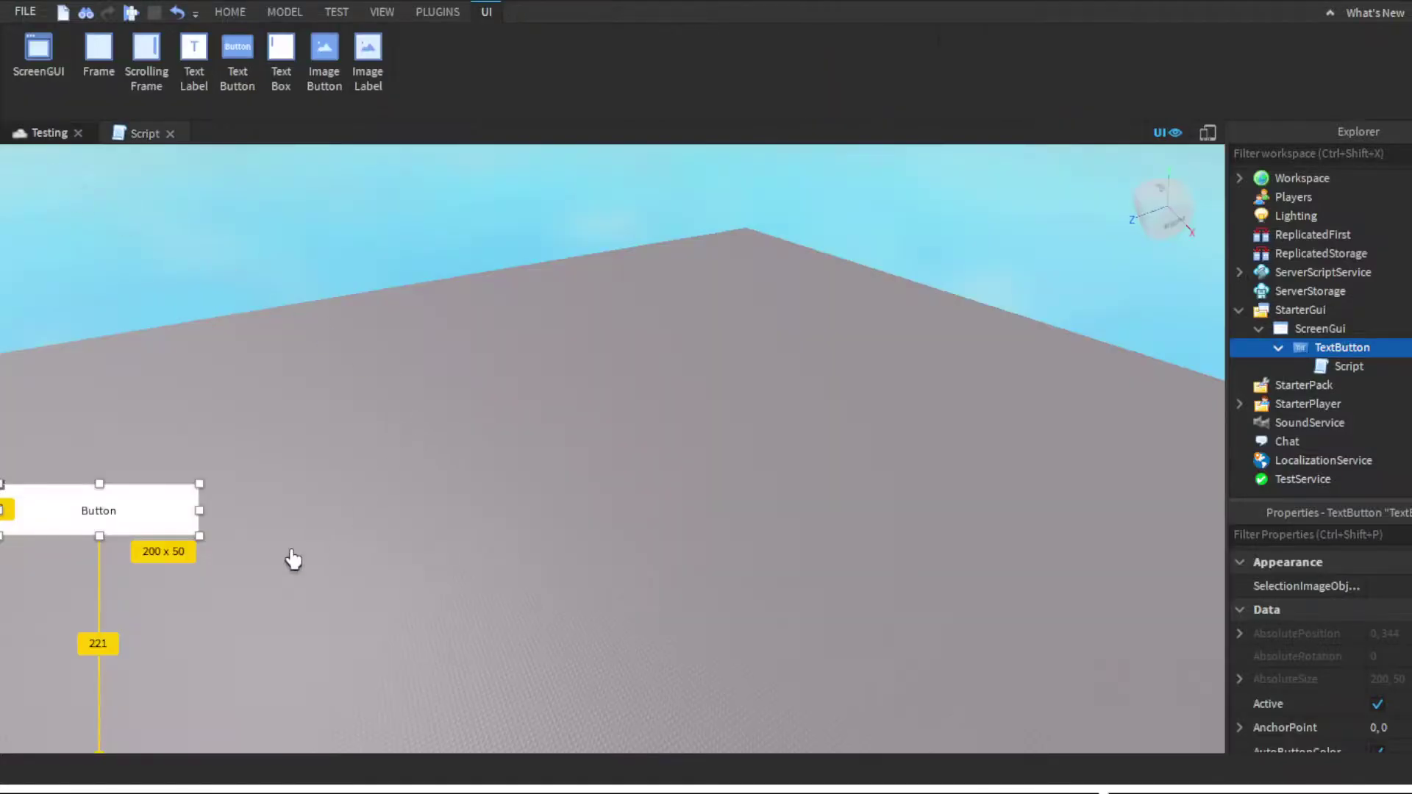
{"action": "right_click_drag", "start_coordinate": [423, 647], "coordinate": [288, 586]}
{"action": "mouse_move", "coordinate": [246, 640]}
{"action": "right_mouse_down"}
{"action": "mouse_move", "coordinate": [315, 619]}
{"action": "mouse_move", "coordinate": [368, 567]}
{"action": "mouse_move", "coordinate": [195, 662]}
{"action": "right_mouse_up"}
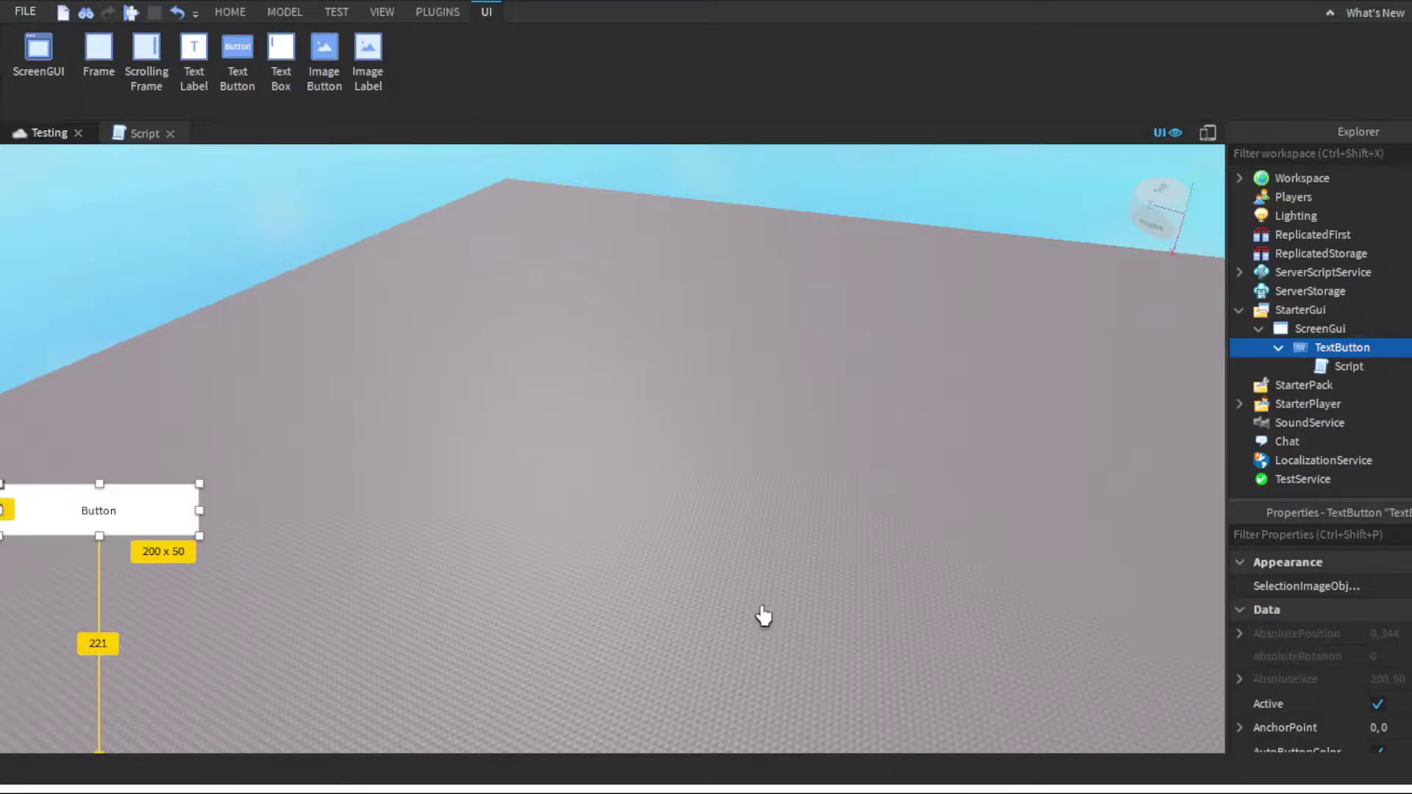
- Orbit the view around the baseplate, the sky and its underside
{"action": "right_click_drag", "start_coordinate": [763, 614], "coordinate": [322, 552]}
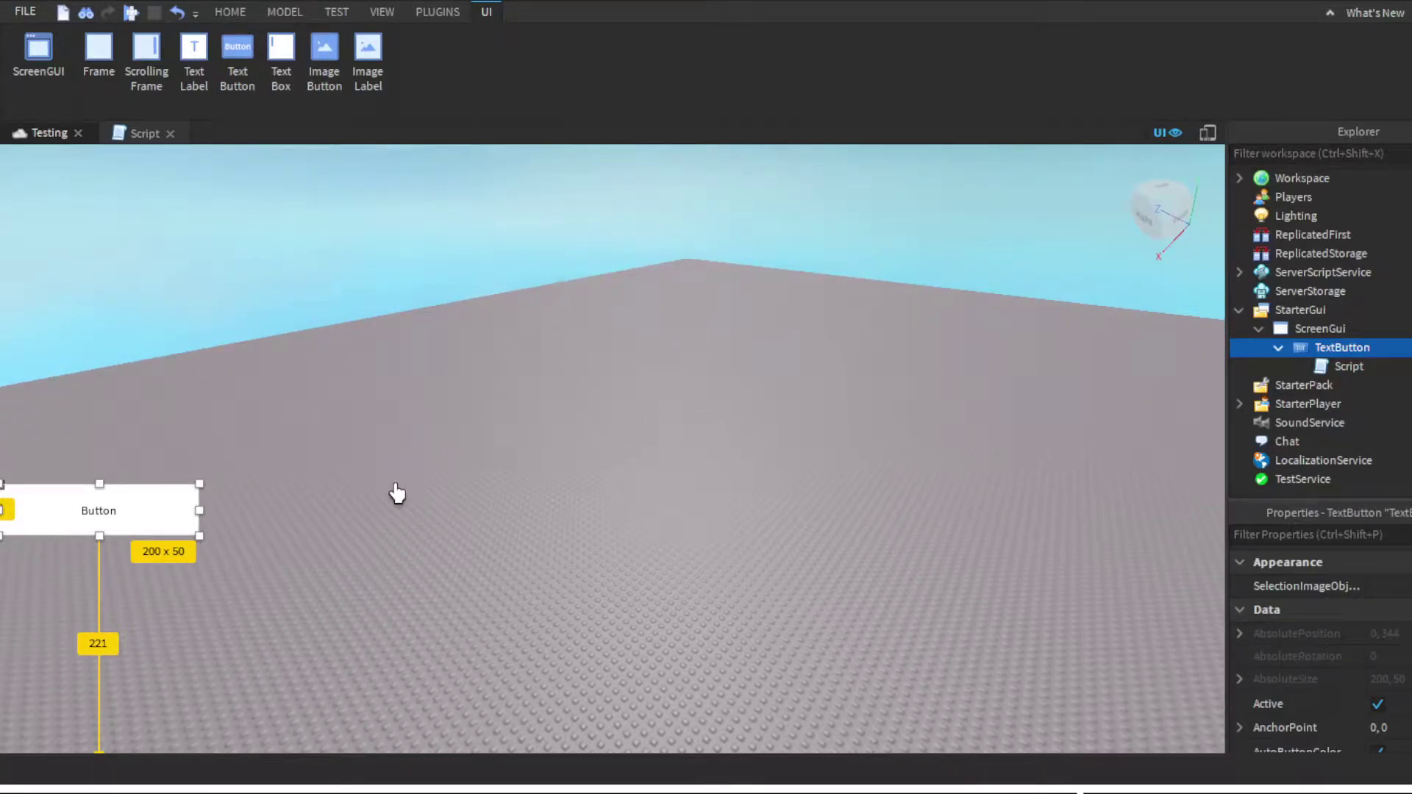
{"action": "mouse_move", "coordinate": [397, 492]}
{"action": "right_mouse_down"}
{"action": "mouse_move", "coordinate": [438, 458]}
{"action": "mouse_move", "coordinate": [684, 709]}
{"action": "mouse_move", "coordinate": [678, 626]}
{"action": "right_mouse_up"}
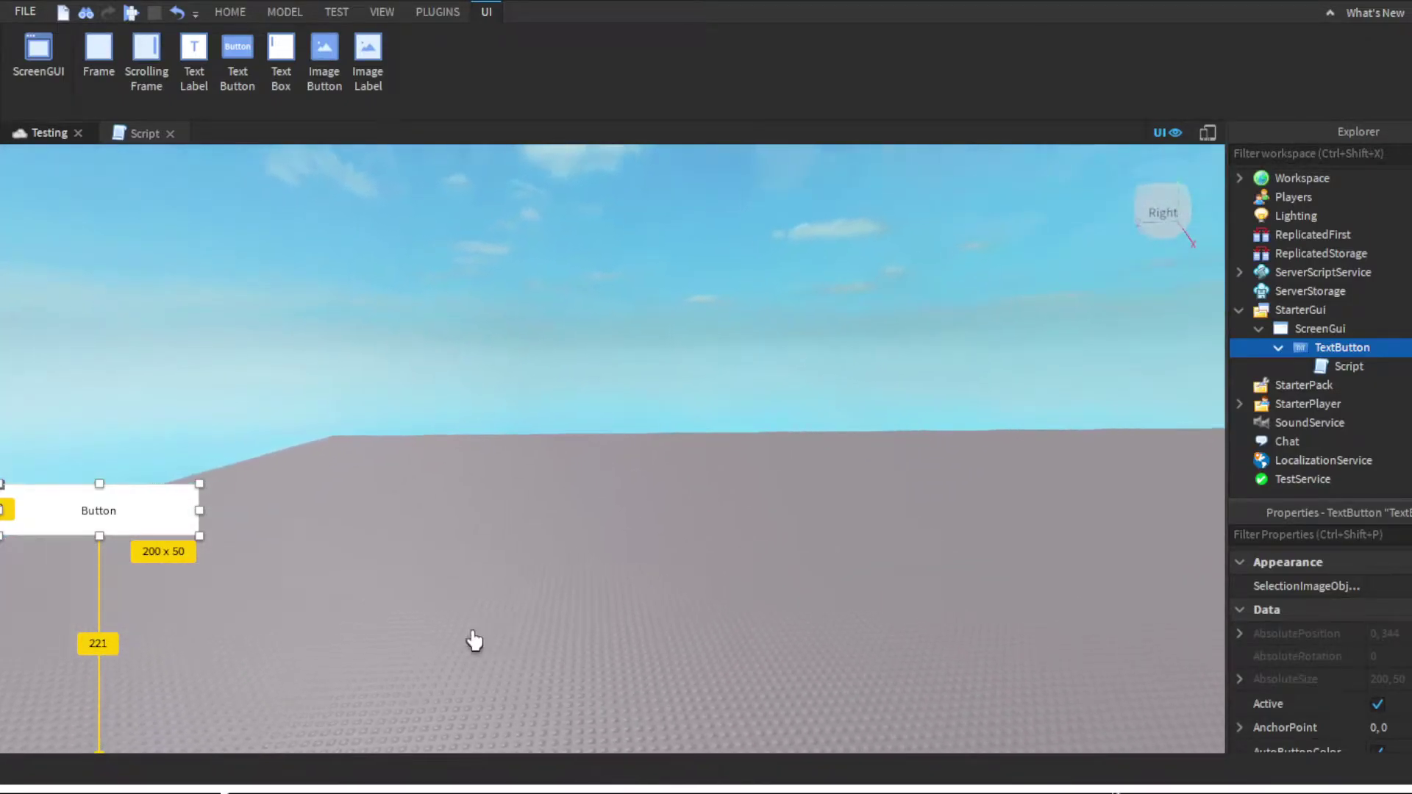
{"action": "mouse_move", "coordinate": [142, 661]}
{"action": "right_mouse_down"}
{"action": "mouse_move", "coordinate": [347, 673]}
{"action": "mouse_move", "coordinate": [743, 729]}
{"action": "mouse_move", "coordinate": [637, 656]}
{"action": "mouse_move", "coordinate": [637, 674]}
{"action": "mouse_move", "coordinate": [718, 559]}
{"action": "right_mouse_up"}
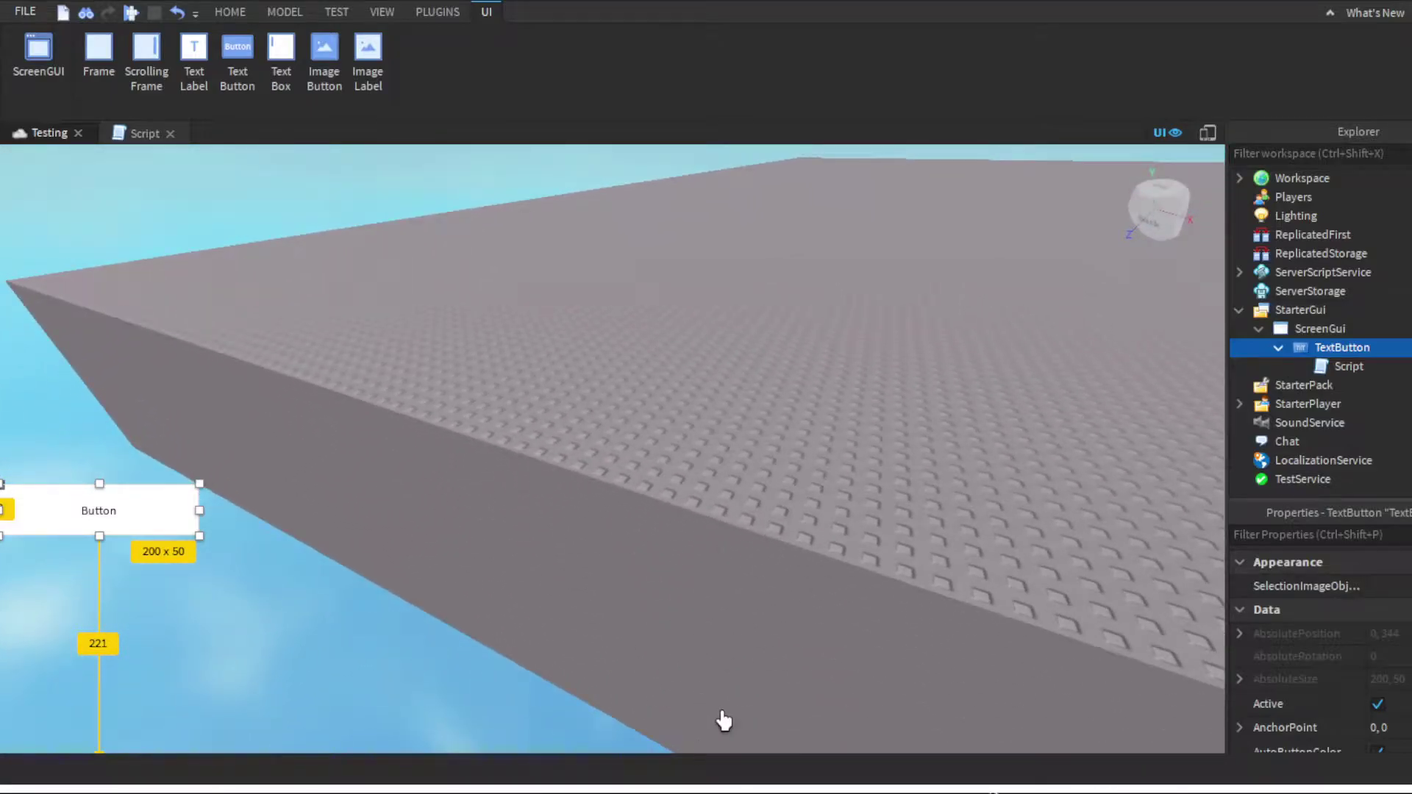
{"action": "mouse_move", "coordinate": [814, 575]}
{"action": "right_mouse_down"}
{"action": "mouse_move", "coordinate": [866, 521]}
{"action": "mouse_move", "coordinate": [725, 460]}
{"action": "mouse_move", "coordinate": [857, 540]}
{"action": "mouse_move", "coordinate": [823, 564]}
{"action": "mouse_move", "coordinate": [470, 445]}
{"action": "mouse_move", "coordinate": [494, 412]}
{"action": "mouse_move", "coordinate": [479, 422]}
{"action": "mouse_move", "coordinate": [678, 385]}
{"action": "right_mouse_up"}
{"action": "scroll", "coordinate": [479, 423], "scroll_direction": "up", "scroll_amount": 3}
{"action": "scroll", "coordinate": [751, 364], "scroll_direction": "down", "scroll_amount": 5}
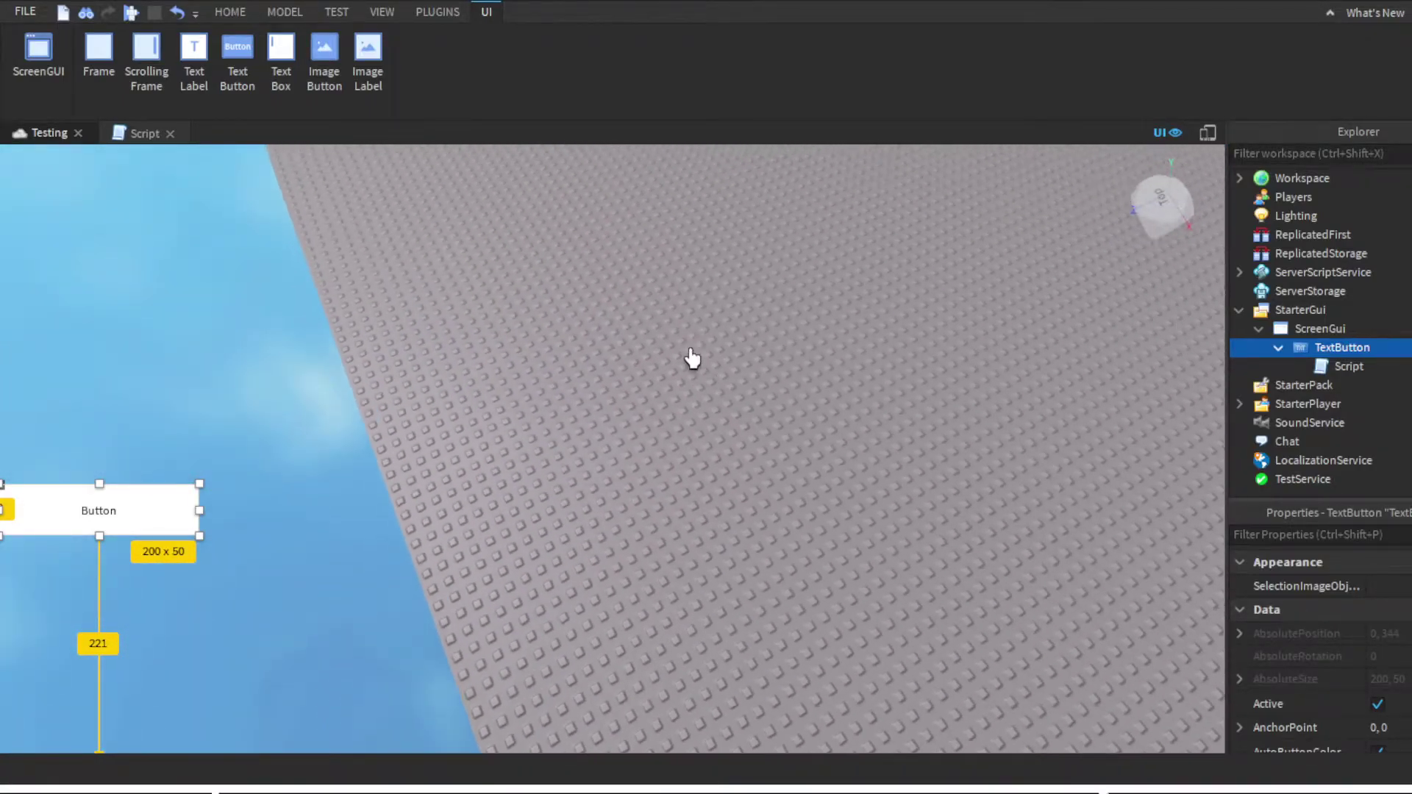
{"action": "scroll", "coordinate": [662, 354], "scroll_direction": "down", "scroll_amount": 3}
- Write function onClicked() setting game.Workspace.Baseplate.Anchored = false
{"action": "left_click", "coordinate": [144, 133]}
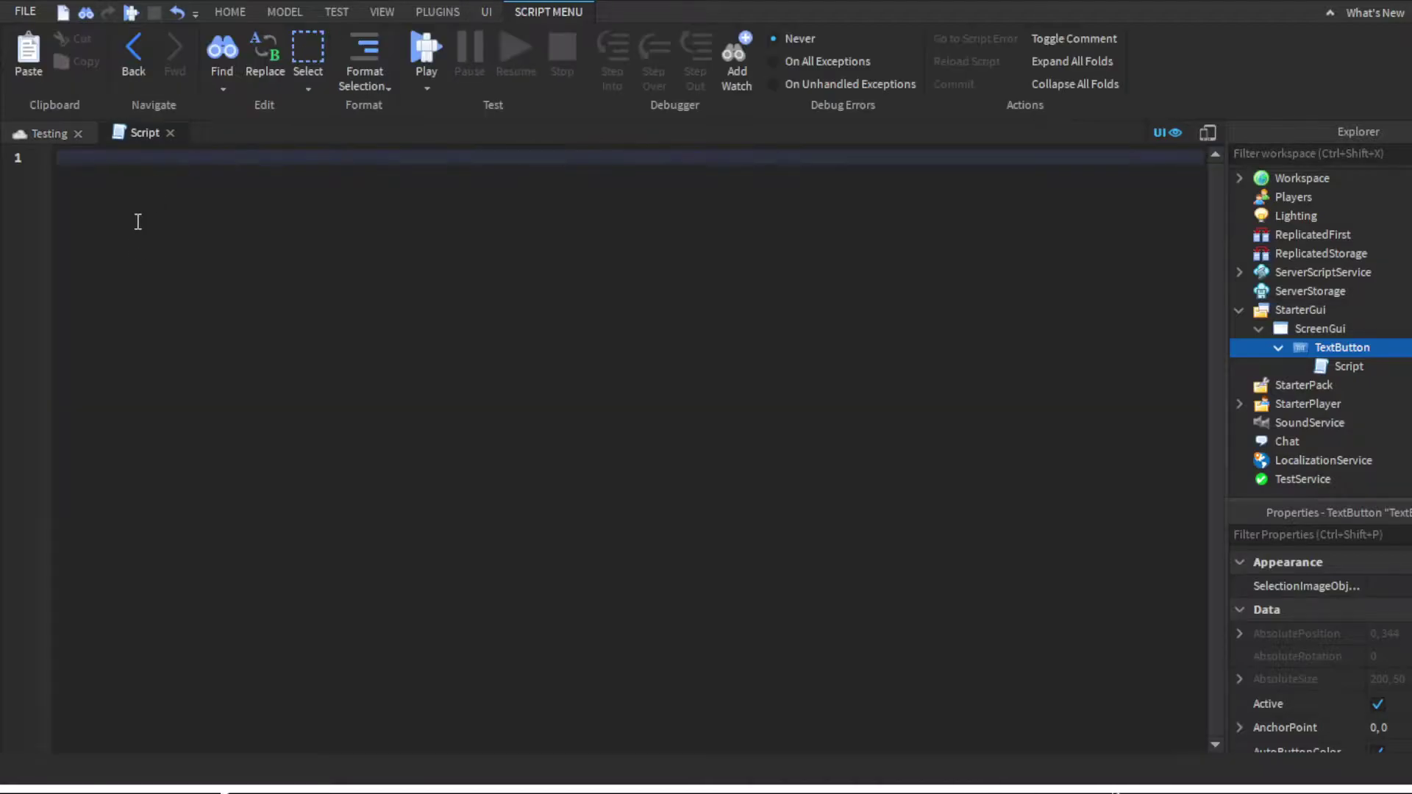
{"action": "type", "text": "function onCli"}
{"action": "type", "text": "cked()"}
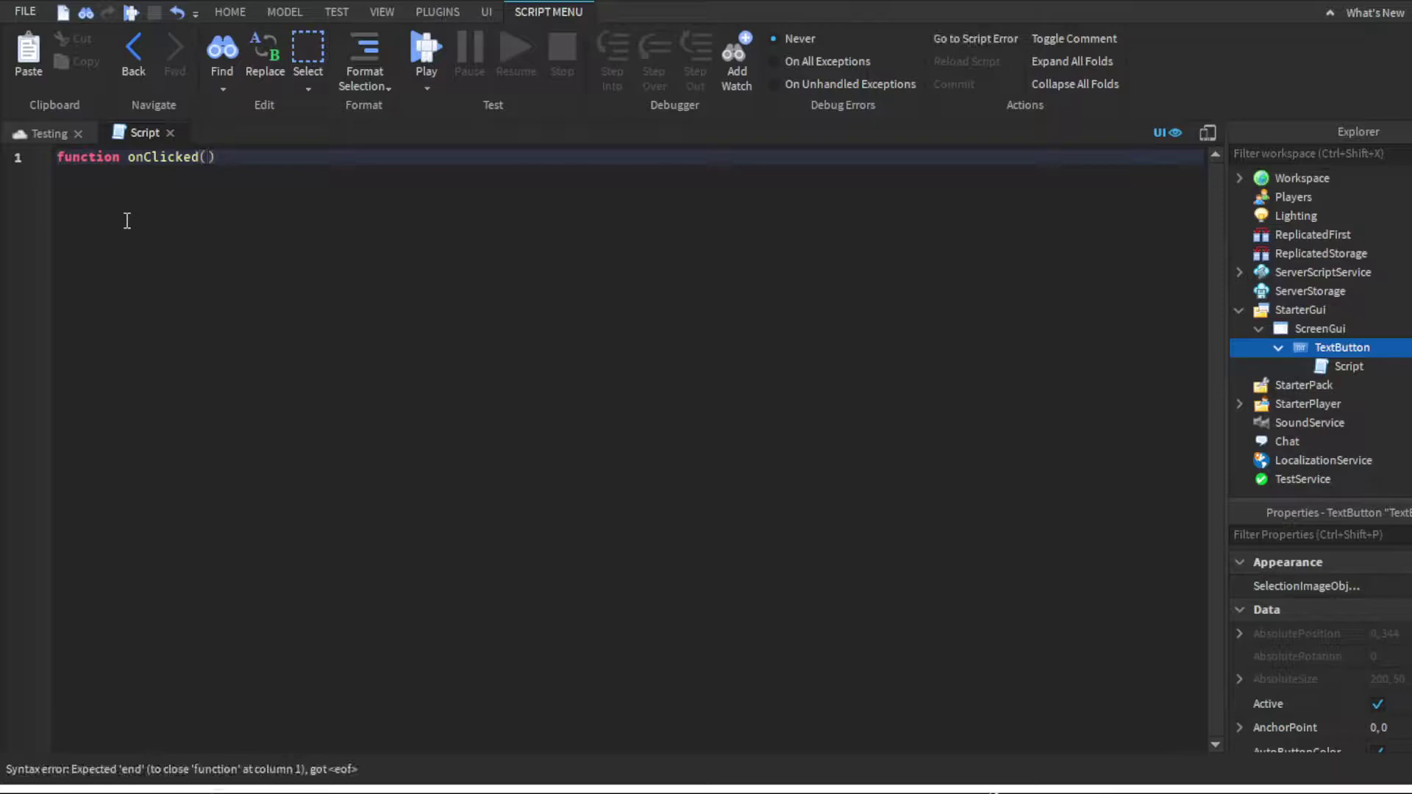
{"action": "key", "text": "Return"}
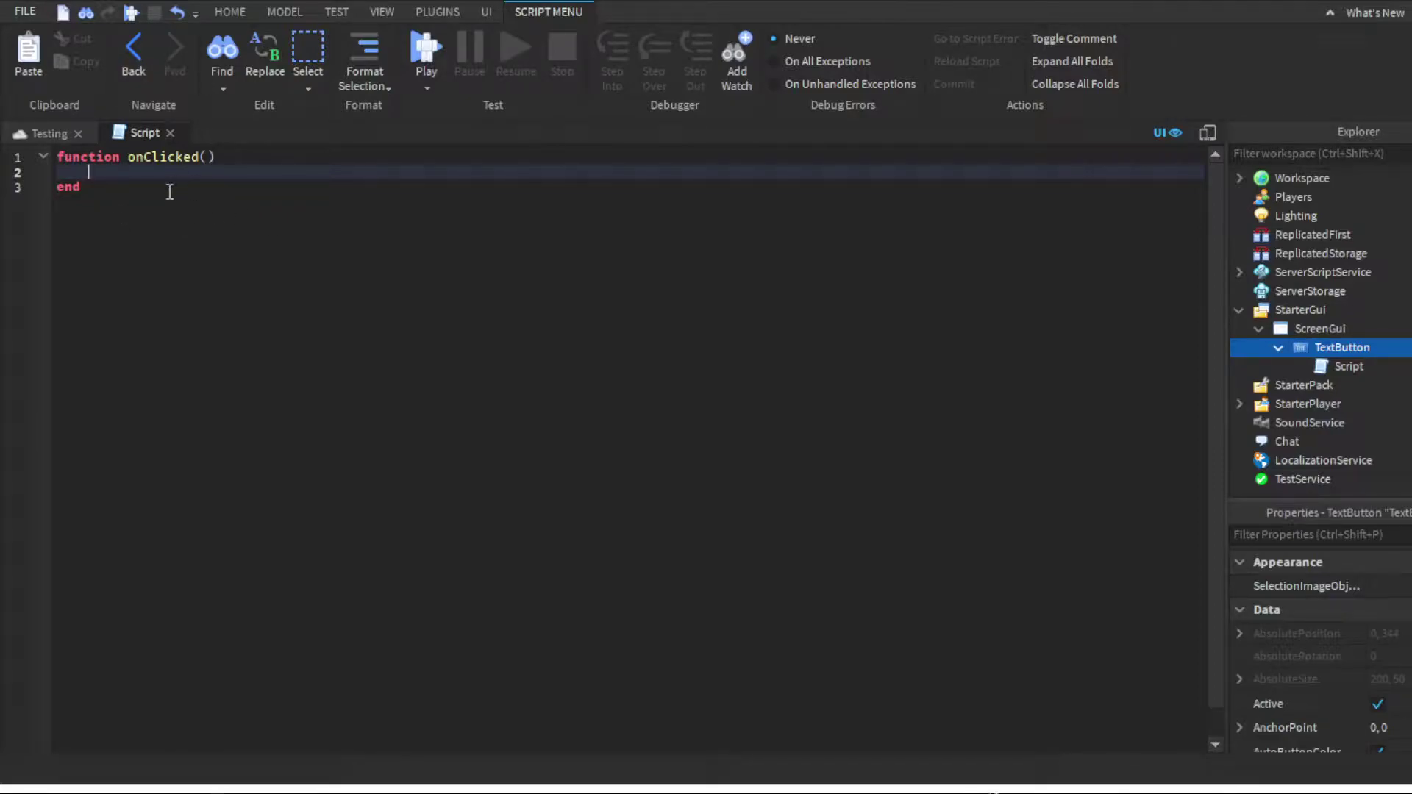
{"action": "type", "text": "g"}
{"action": "type", "text": "ame.wo"}
{"action": "key", "text": "Tab"}
{"action": "type", "text": ".Ba"}
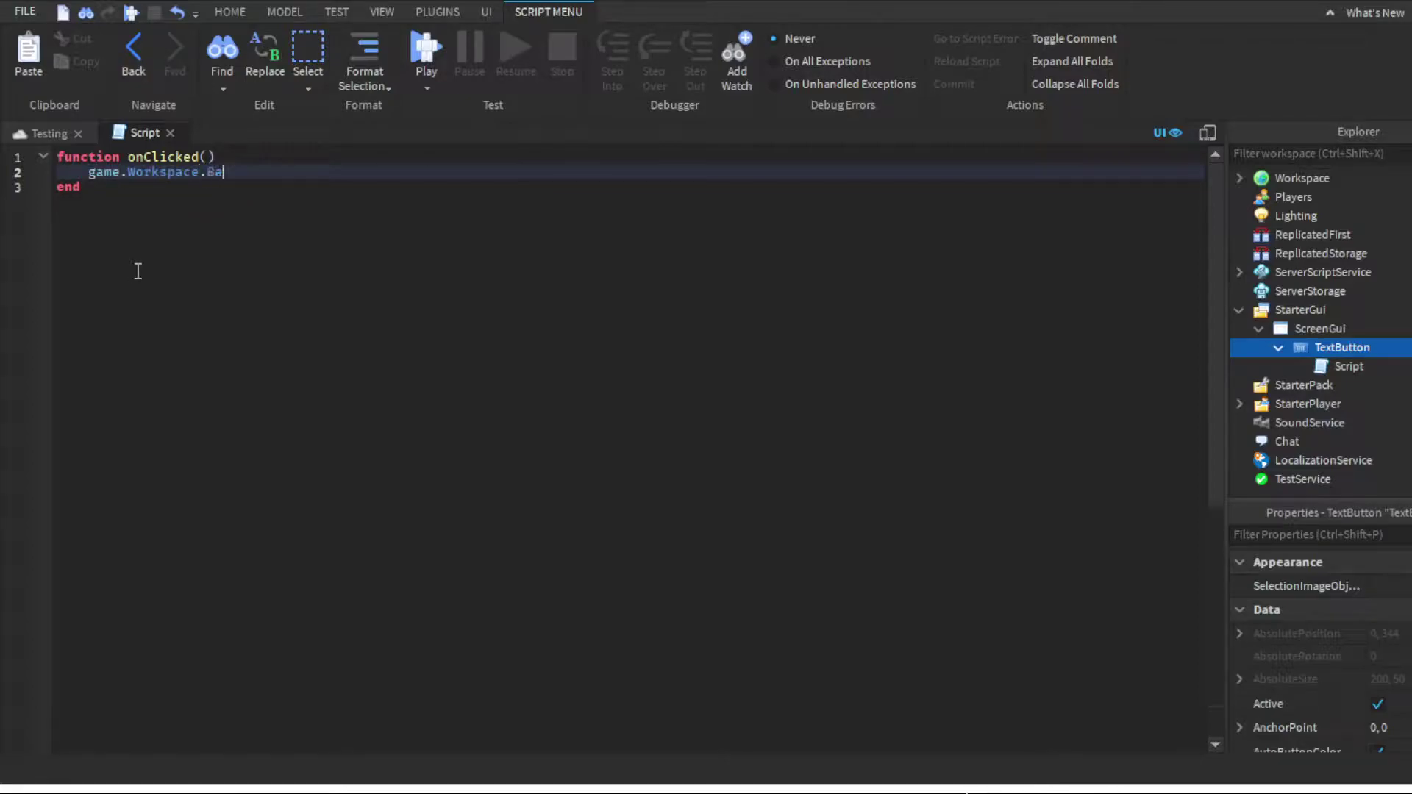
{"action": "type", "text": "s"}
{"action": "key", "text": "Tab"}
{"action": "type", "text": "."}
{"action": "type", "text": "Anchored"}
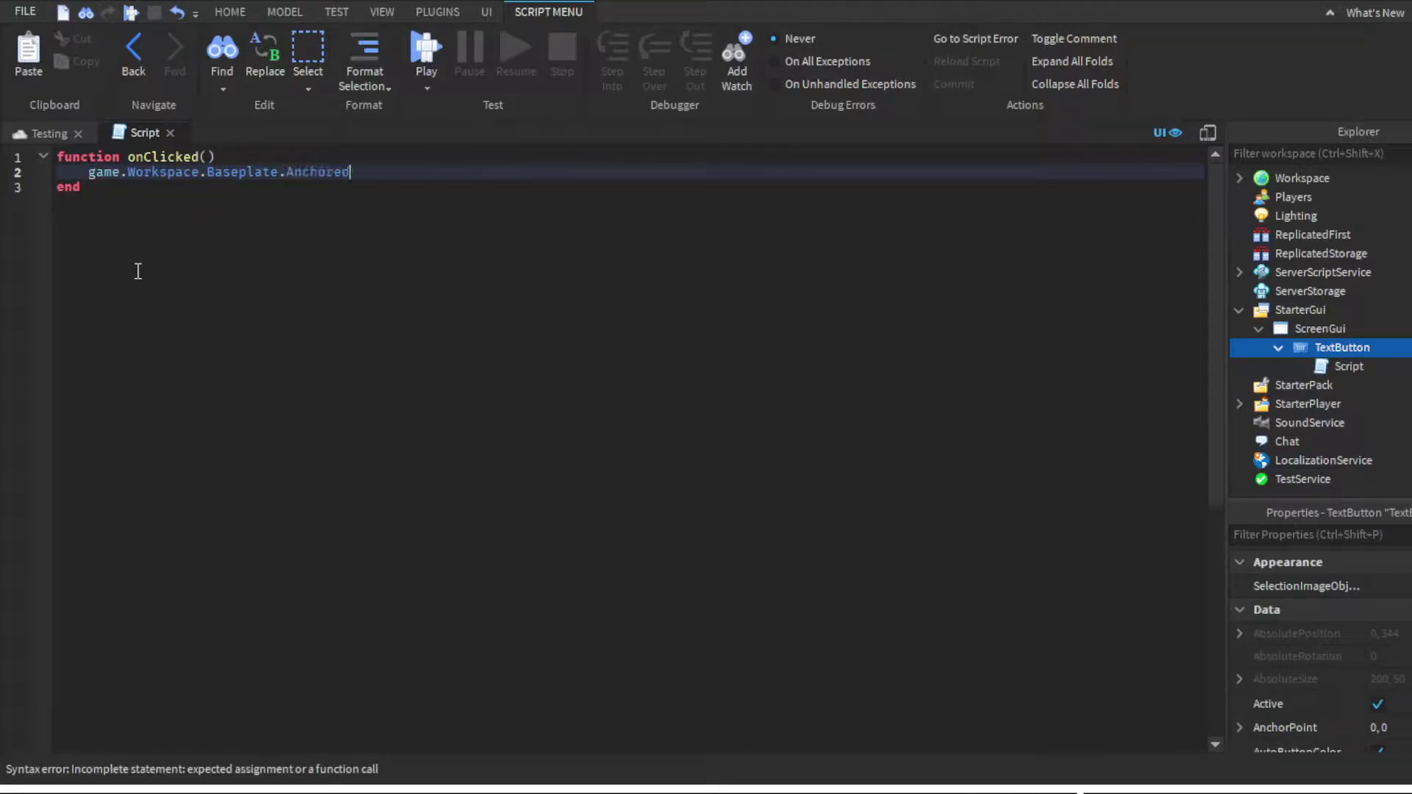
{"action": "type", "text": " = fals"}
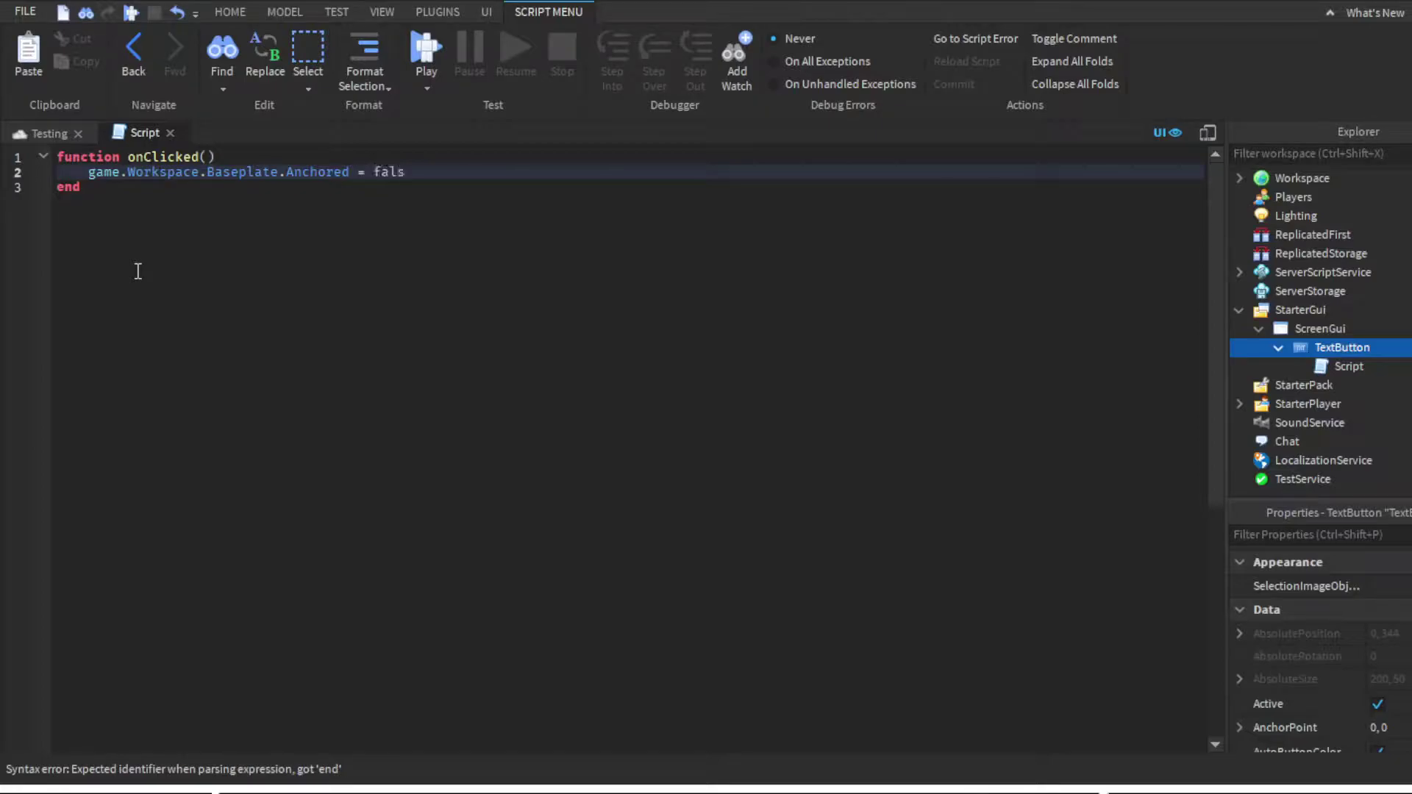
{"action": "type", "text": "e"}
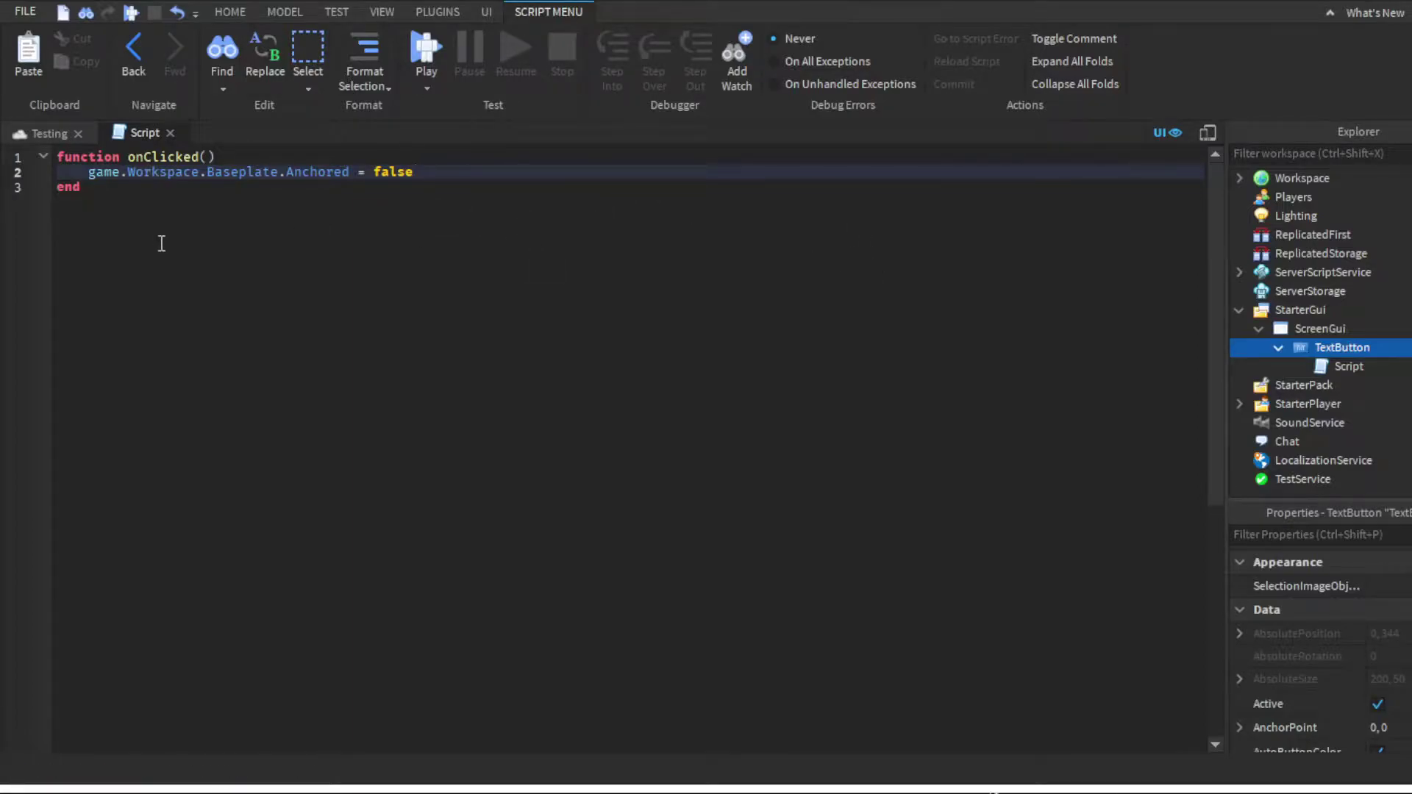
- Add script.Parent.MouseButton1Click:Connect(onClicked) on a new line after the function
{"action": "left_click", "coordinate": [122, 228]}
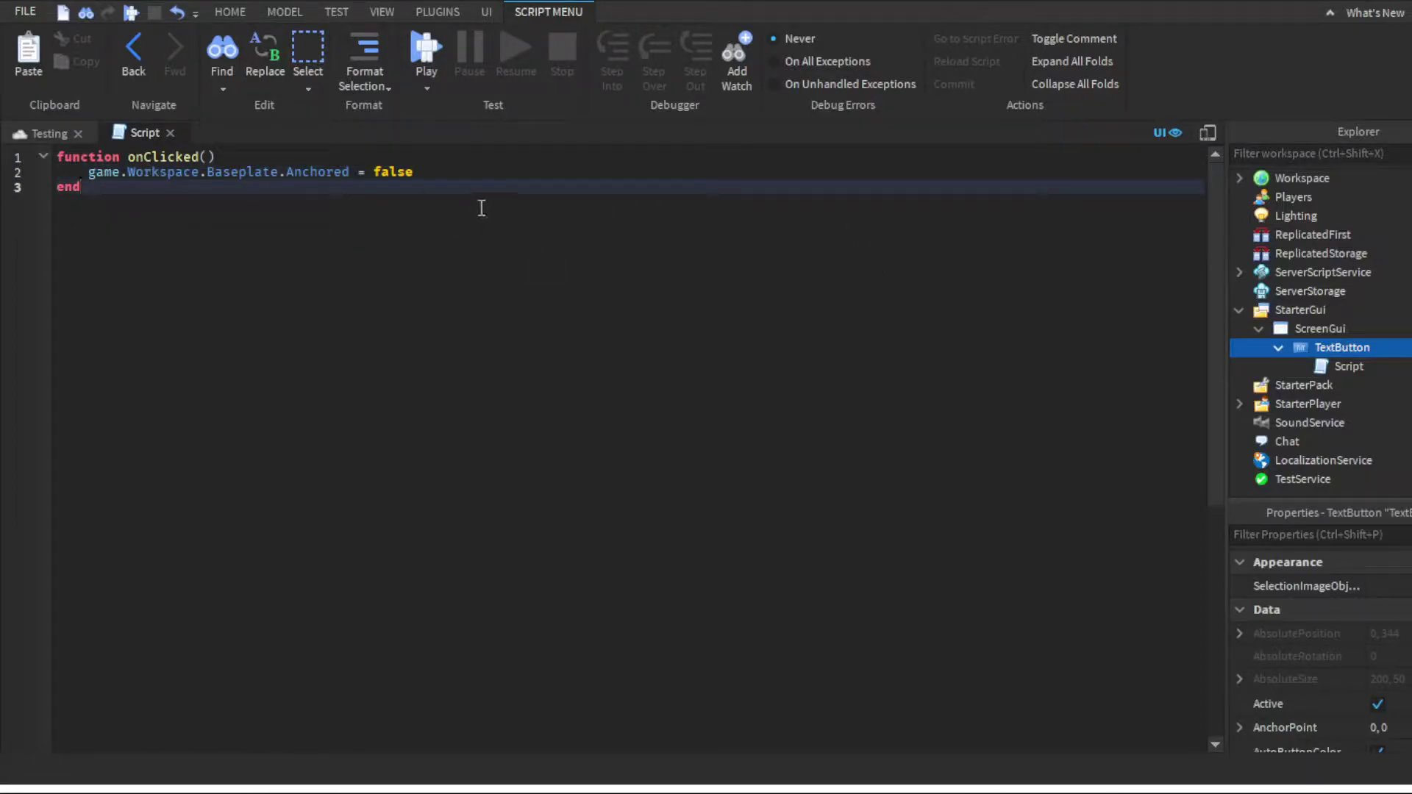
{"action": "key", "text": "Return"}
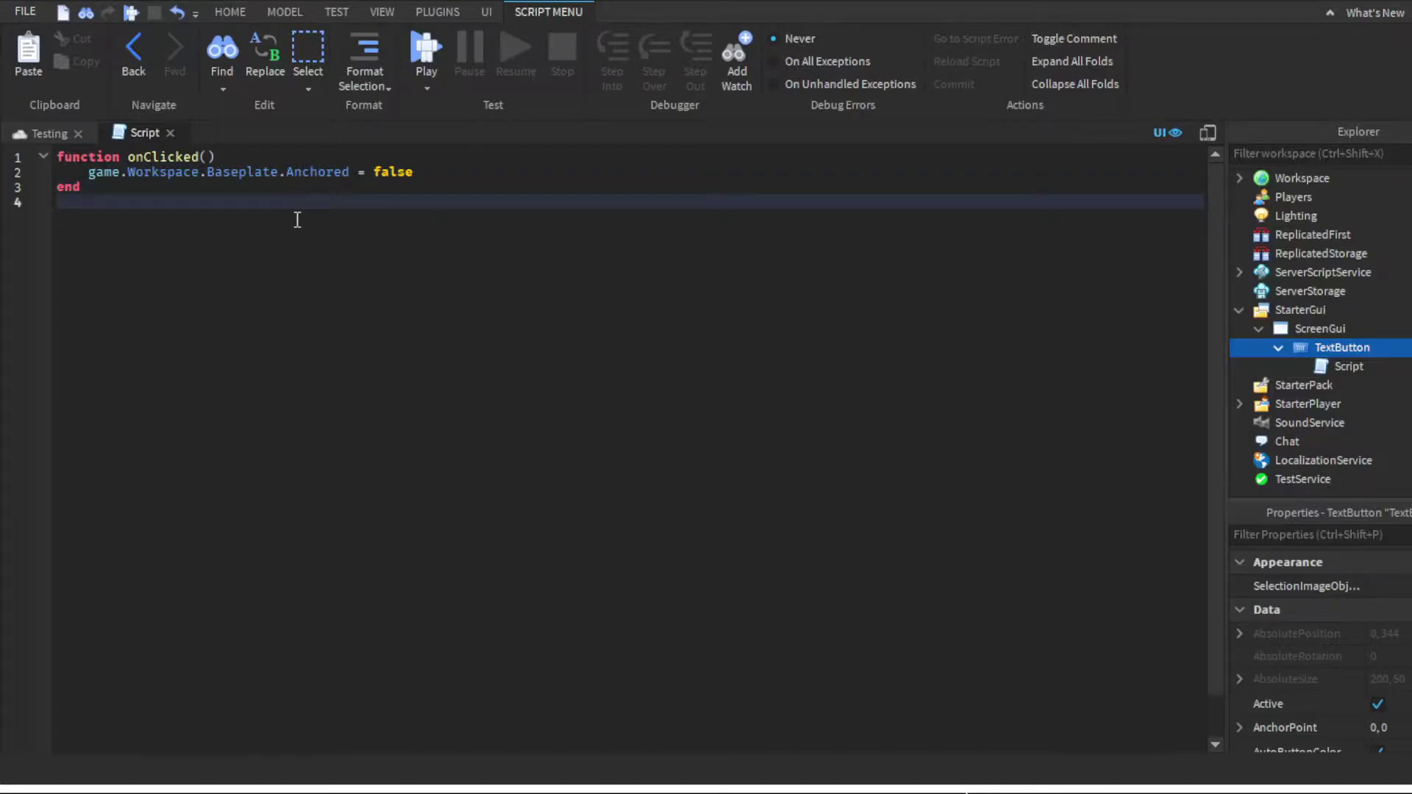
{"action": "type", "text": "script.Parent.M"}
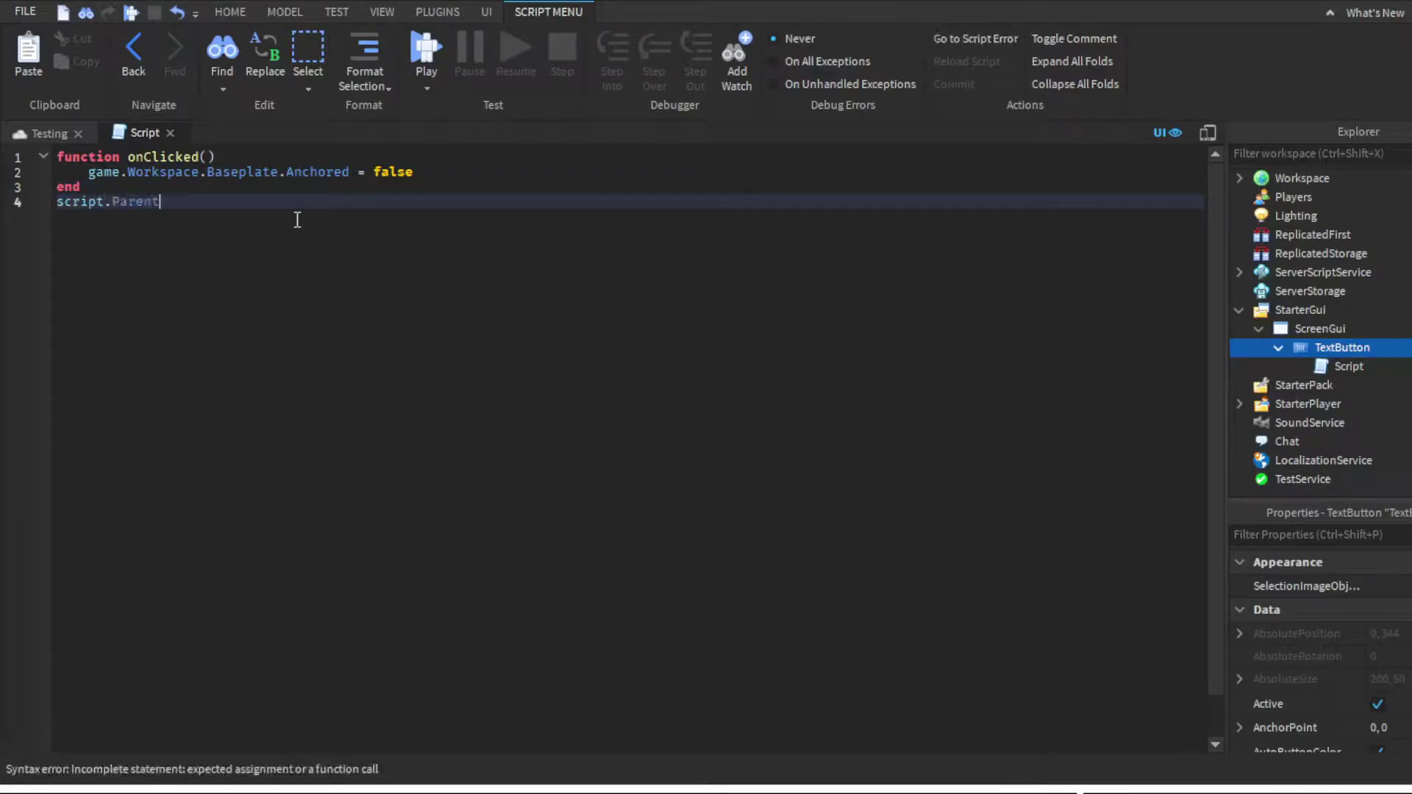
{"action": "type", "text": "ouse"}
{"action": "type", "text": "Button1Click:Connect("}
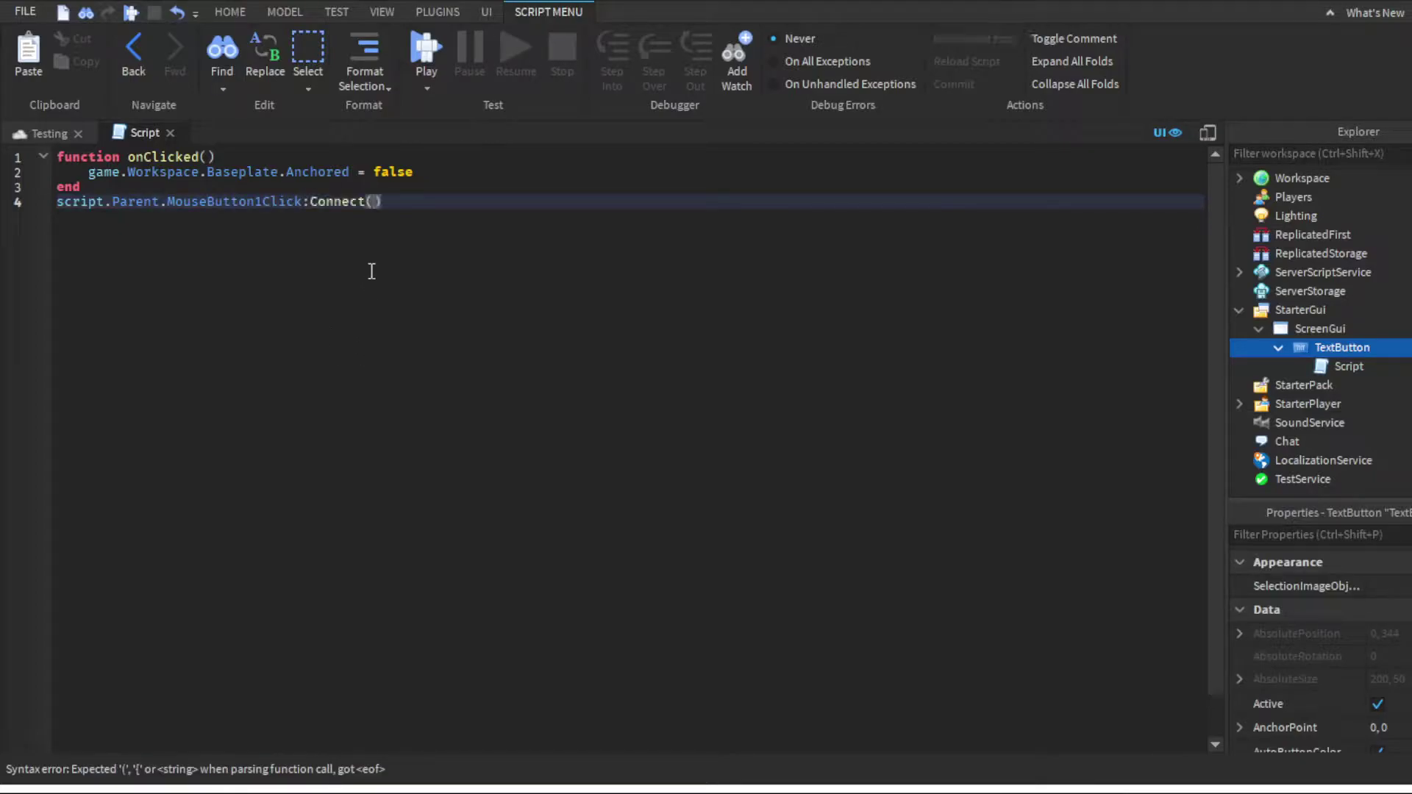
{"action": "type", "text": "onClicked"}
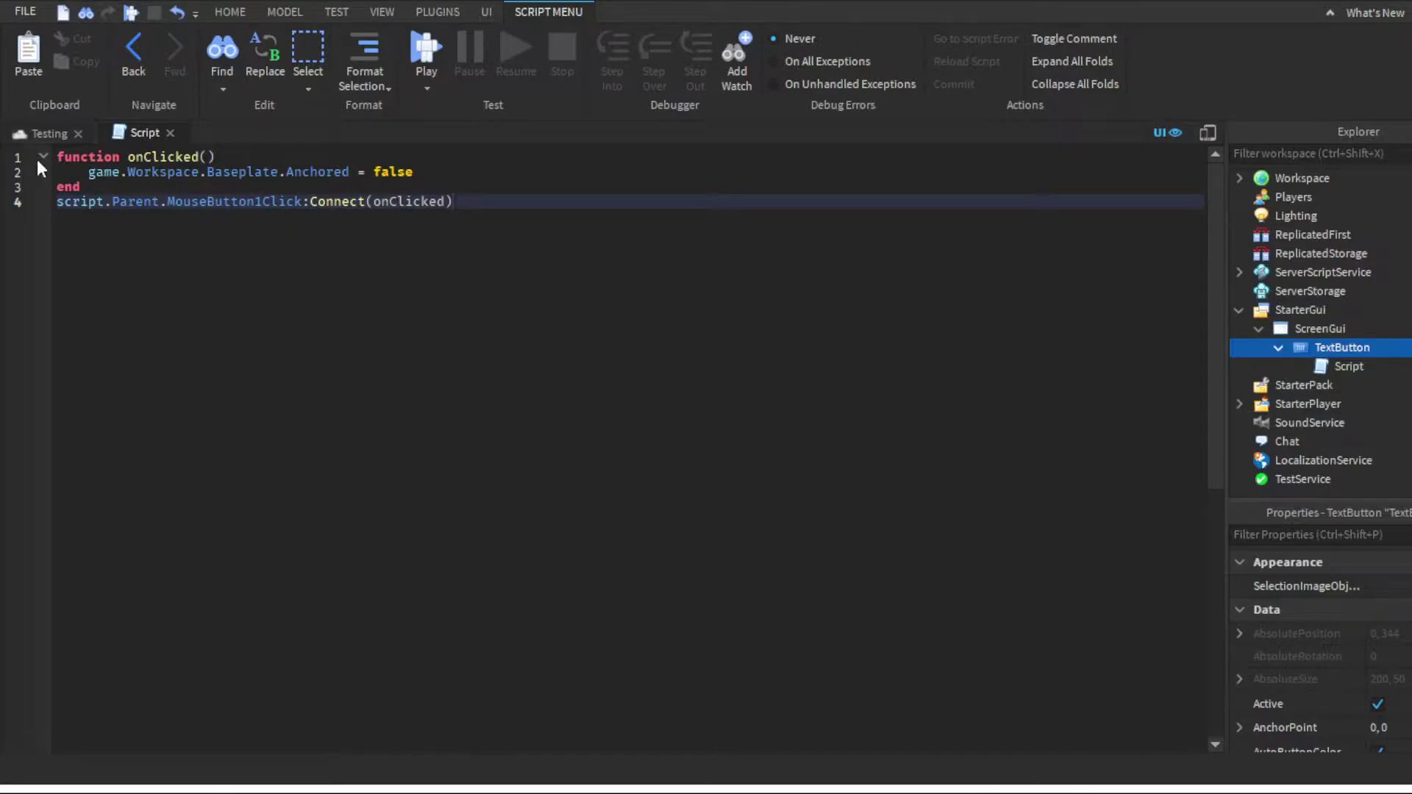
{"action": "left_click", "coordinate": [49, 133]}
{"action": "left_click", "coordinate": [813, 502]}
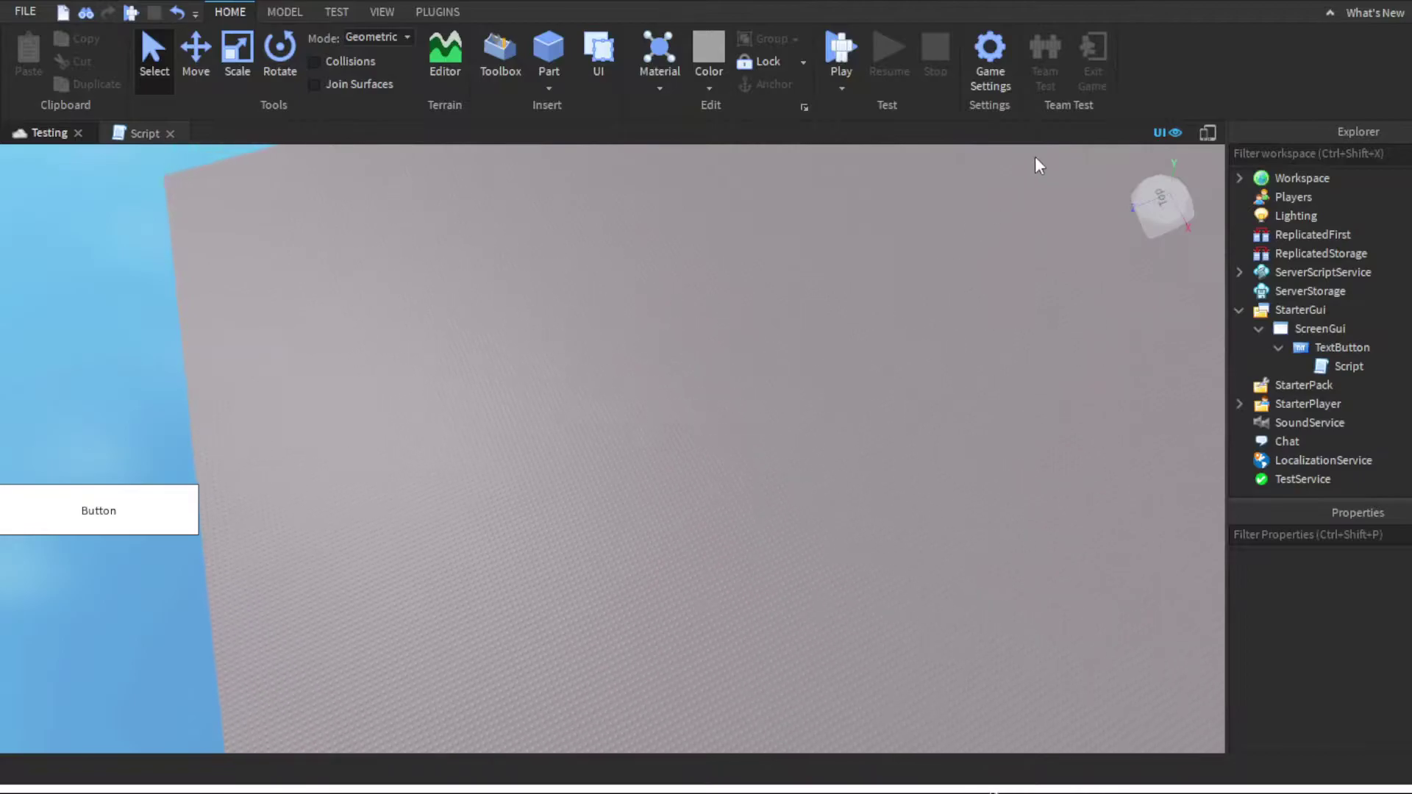
{"action": "left_click", "coordinate": [842, 55]}
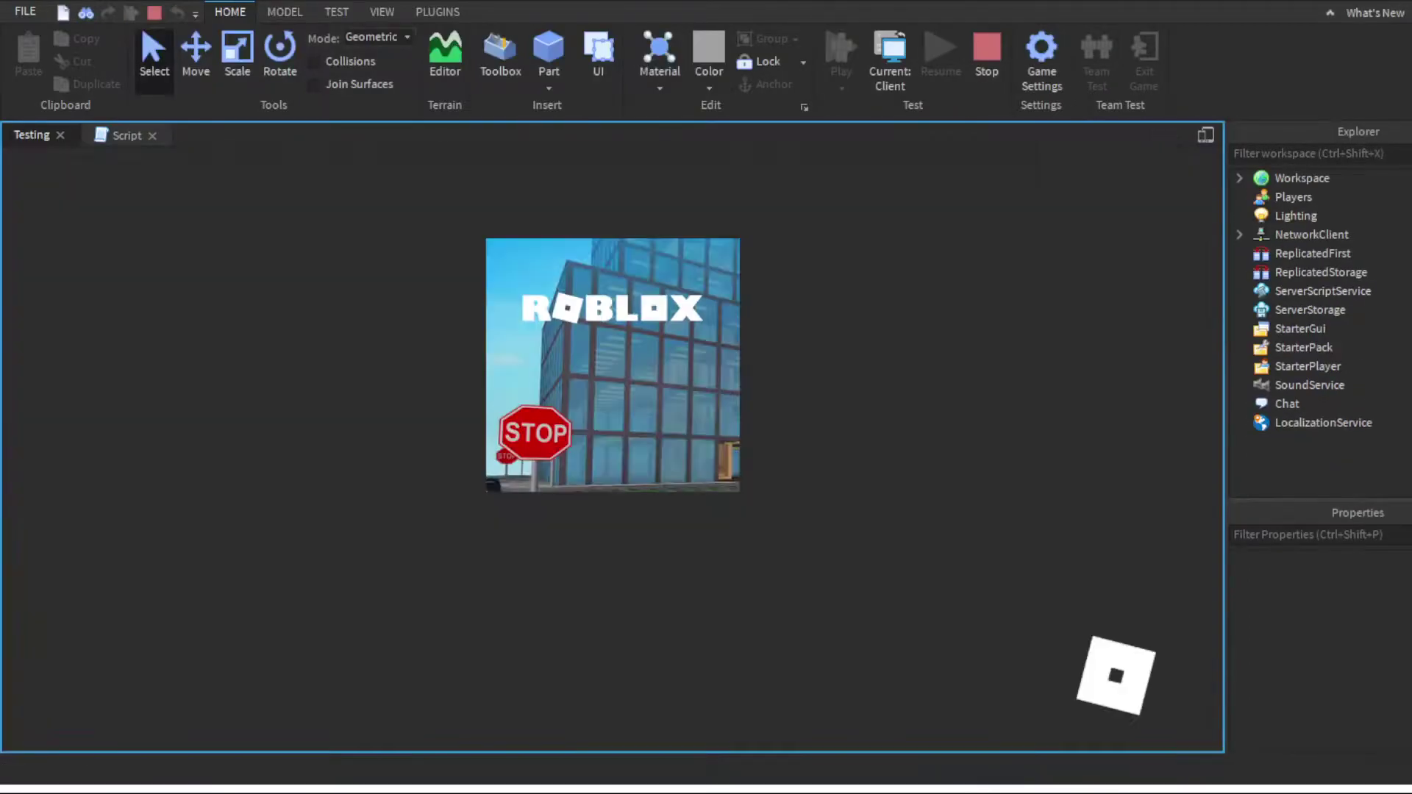
{"action": "key", "text": "w"}
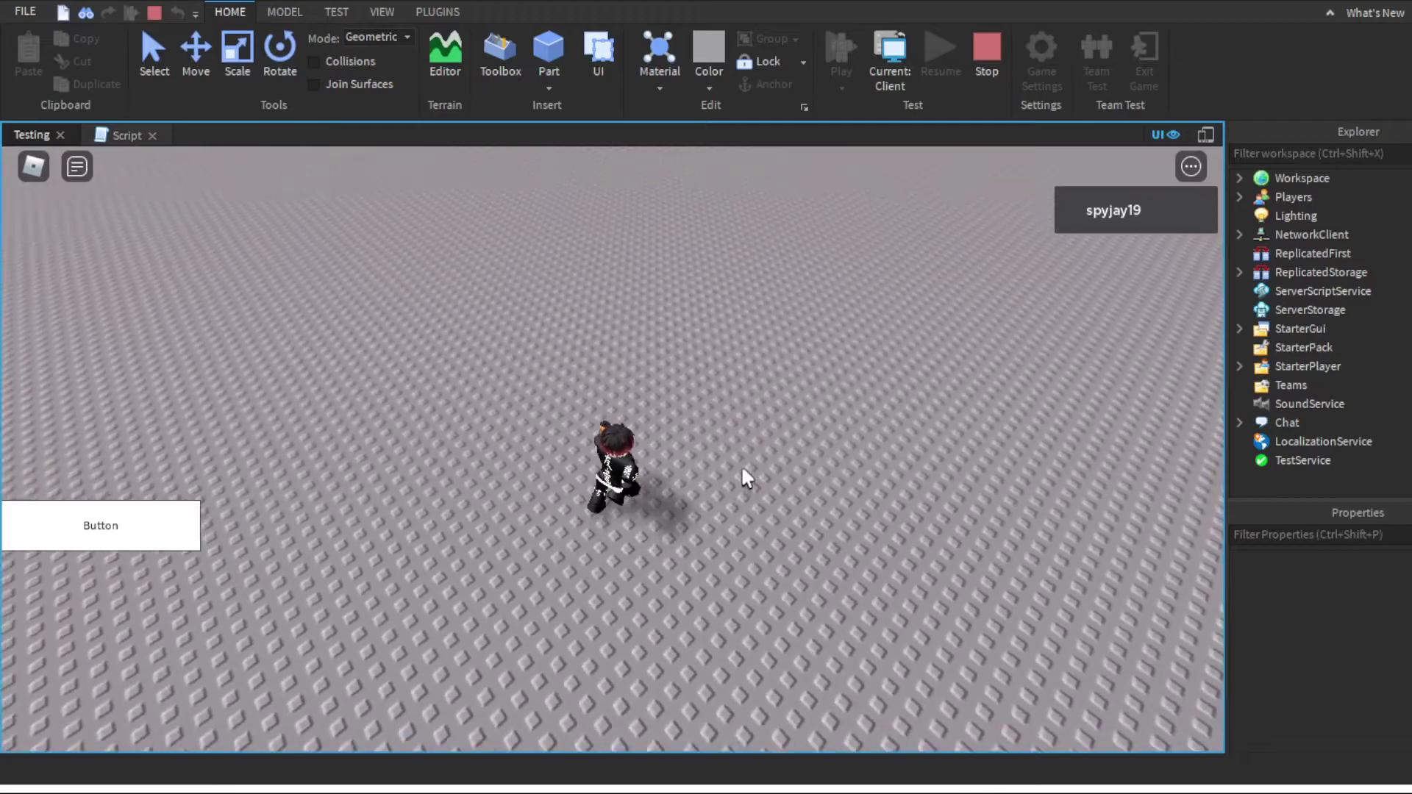
{"action": "right_click_drag", "start_coordinate": [752, 525], "coordinate": [666, 464]}
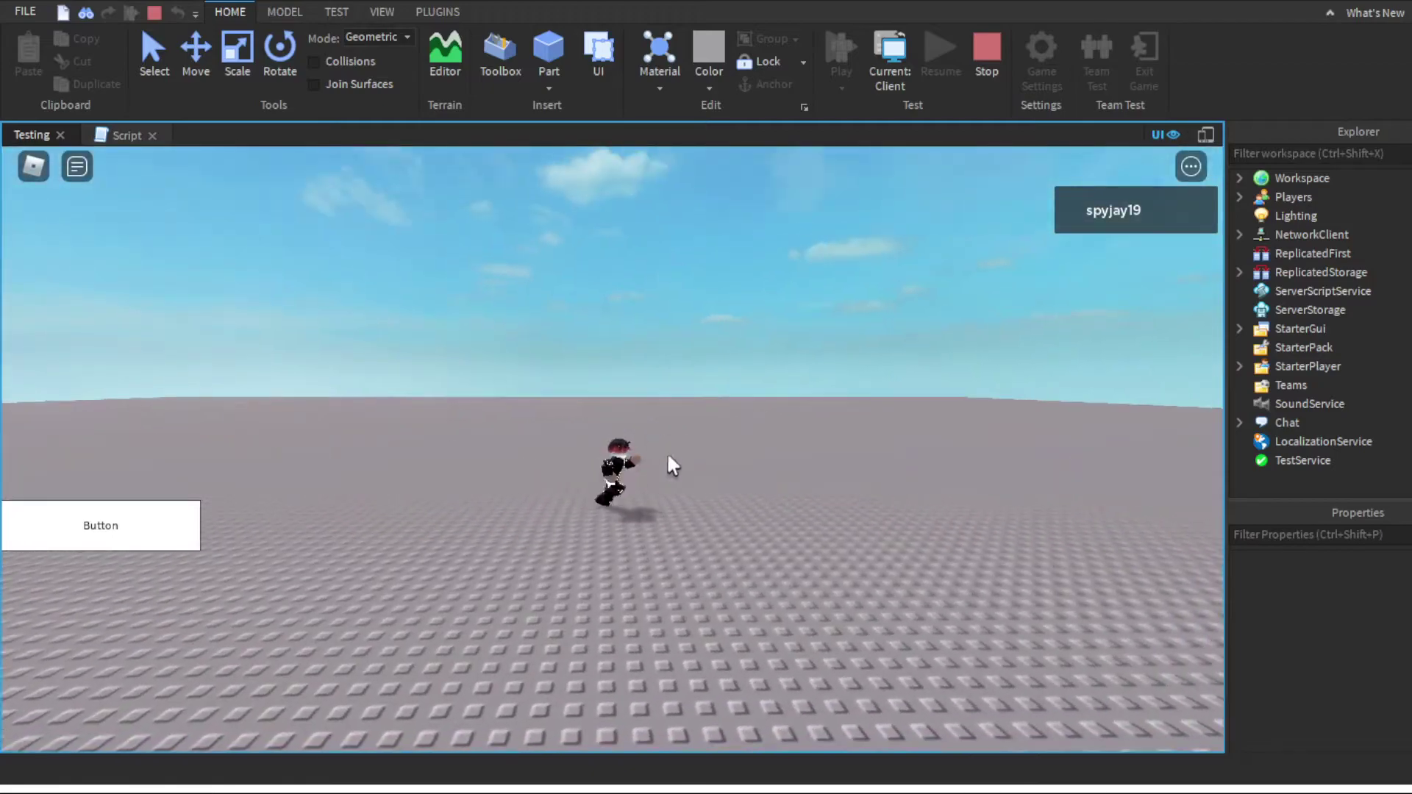
{"action": "left_click", "coordinate": [97, 540]}
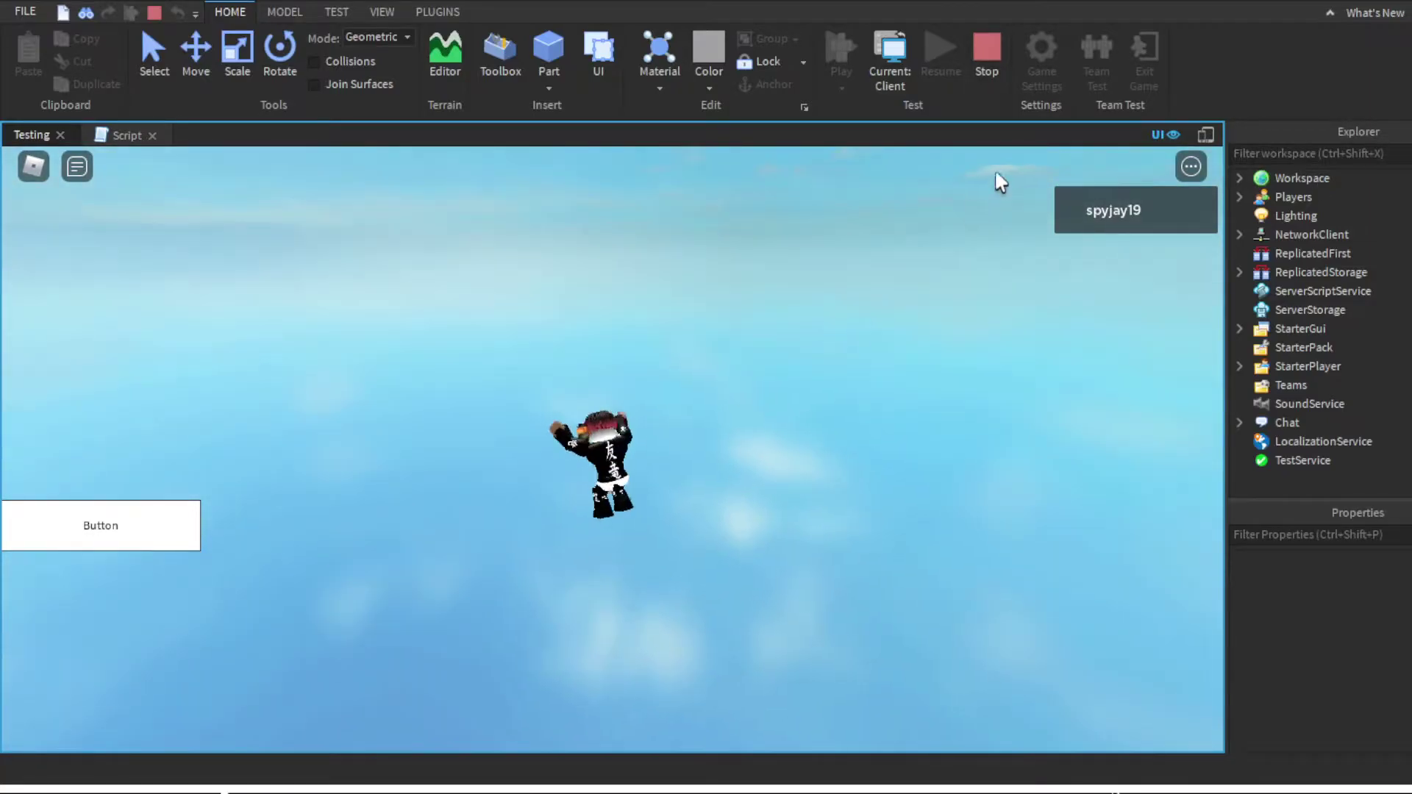
{"action": "left_click", "coordinate": [987, 55]}
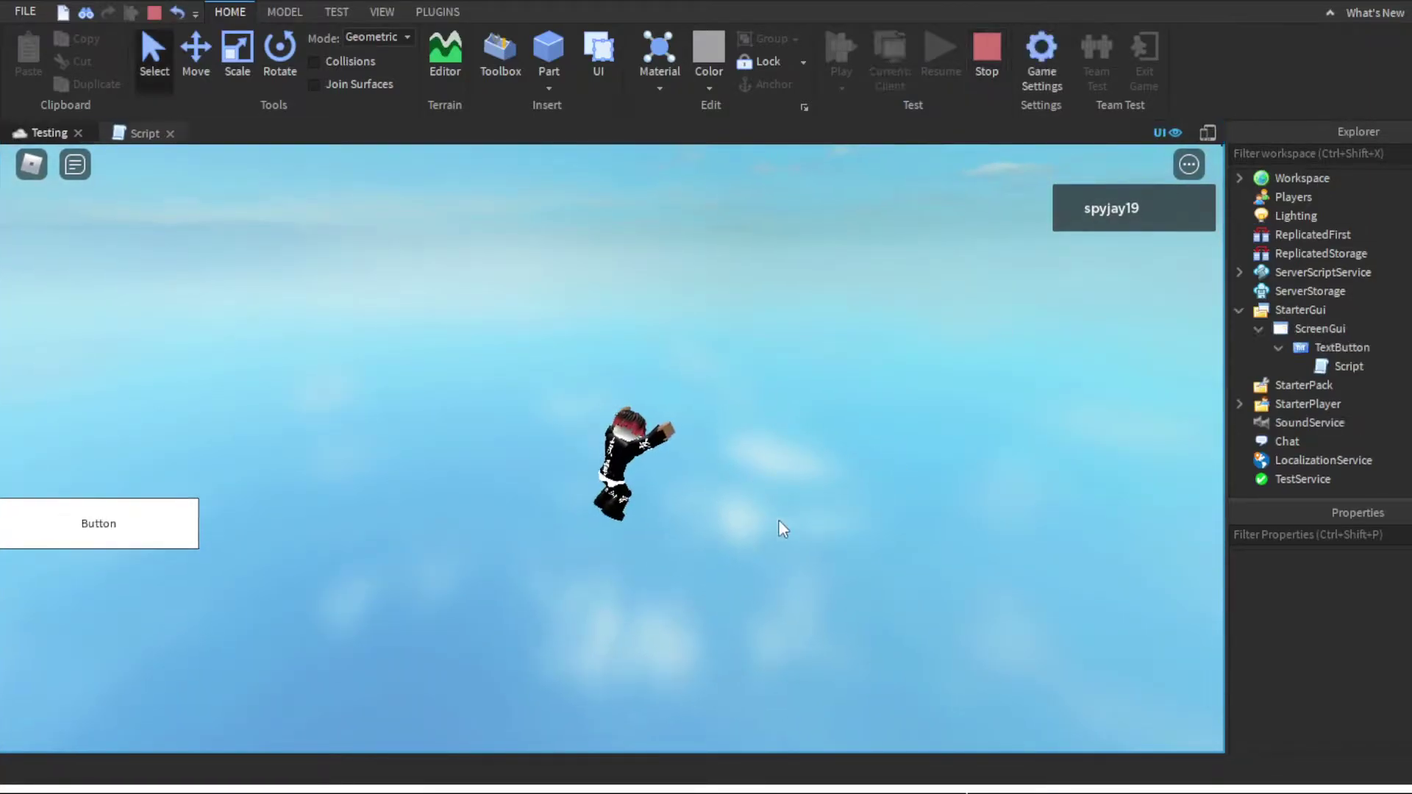
{"action": "scroll", "coordinate": [529, 604], "scroll_direction": "up", "scroll_amount": 3}
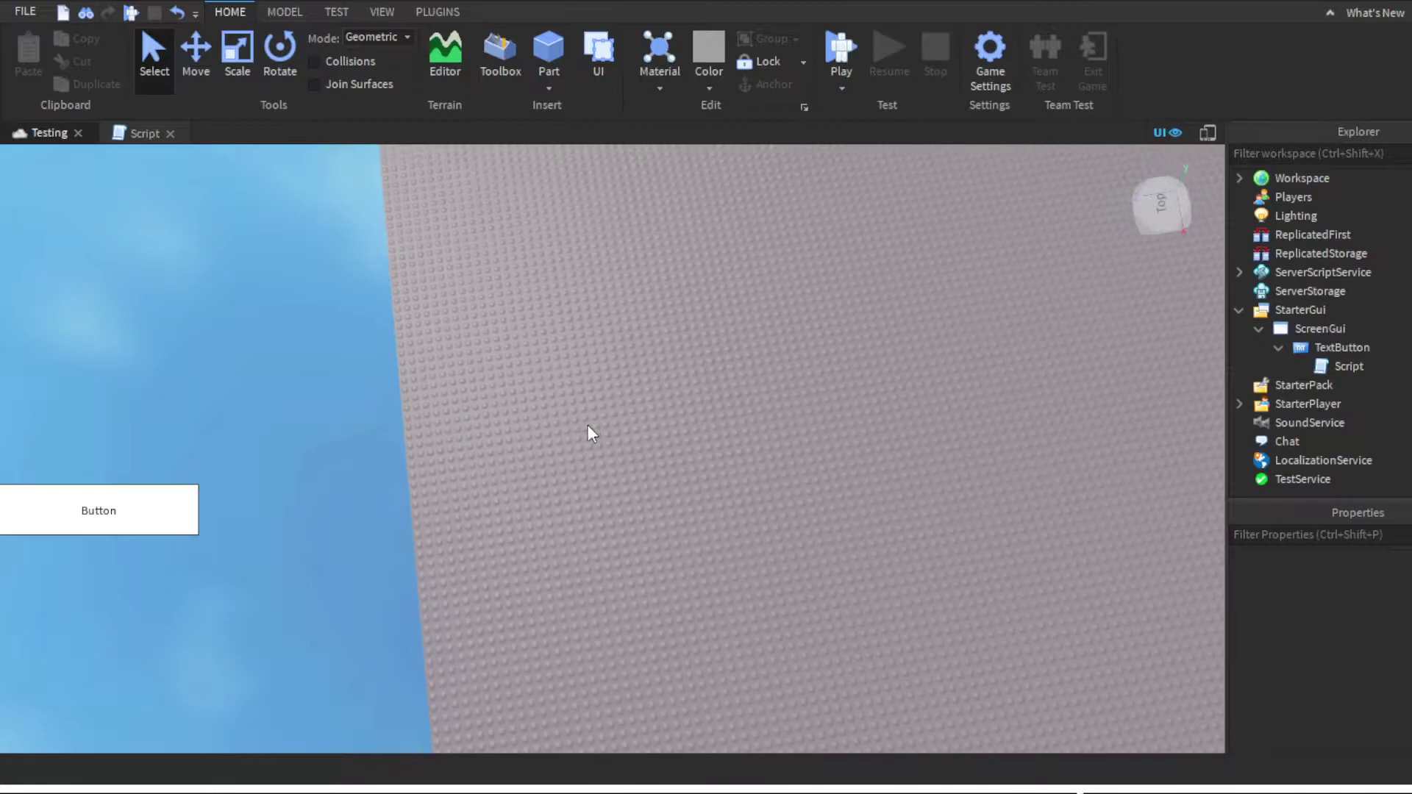
{"action": "scroll", "coordinate": [587, 424], "scroll_direction": "up", "scroll_amount": 3}
{"action": "scroll", "coordinate": [690, 476], "scroll_direction": "down", "scroll_amount": 5}
{"action": "right_click_drag", "start_coordinate": [651, 542], "coordinate": [821, 519]}
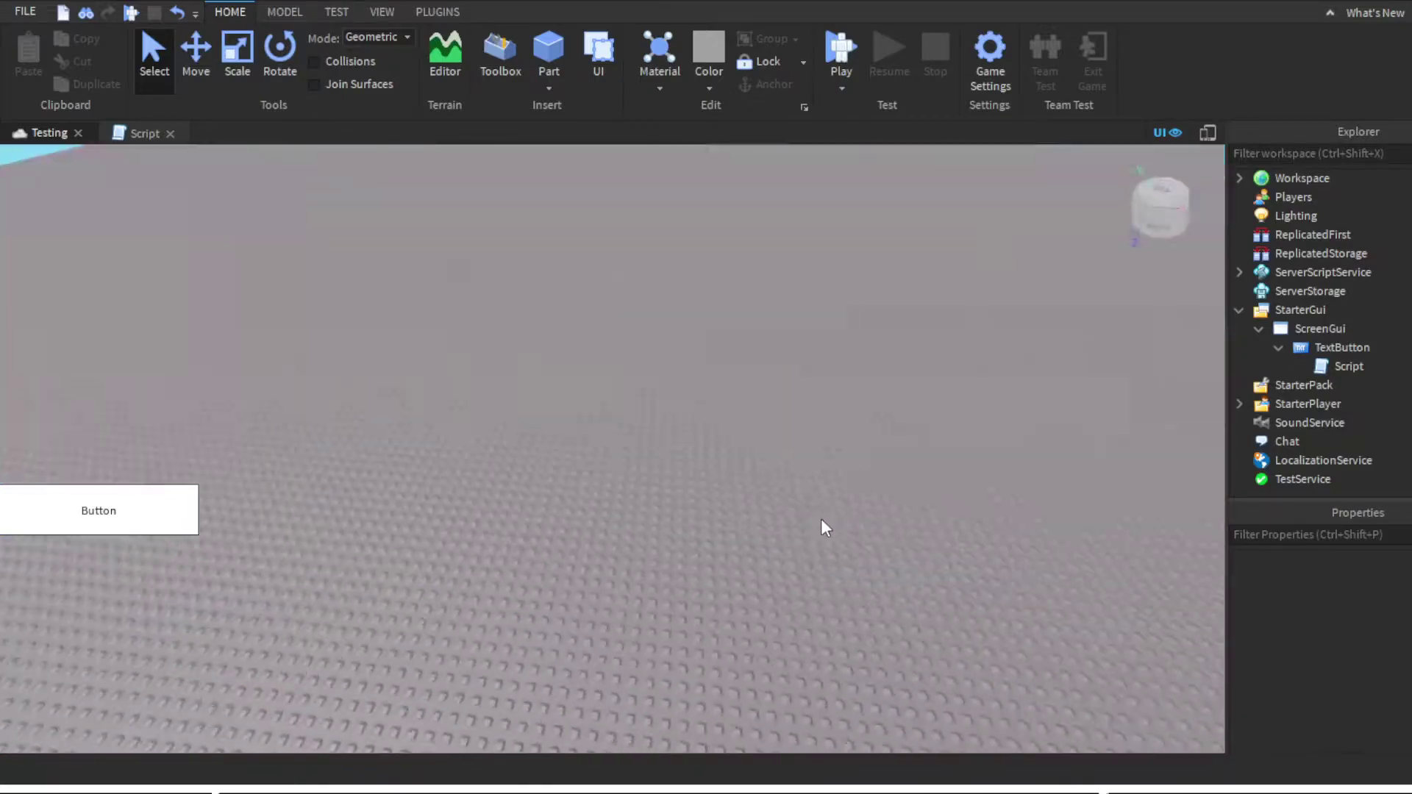
{"action": "scroll", "coordinate": [822, 527], "scroll_direction": "down", "scroll_amount": 3}
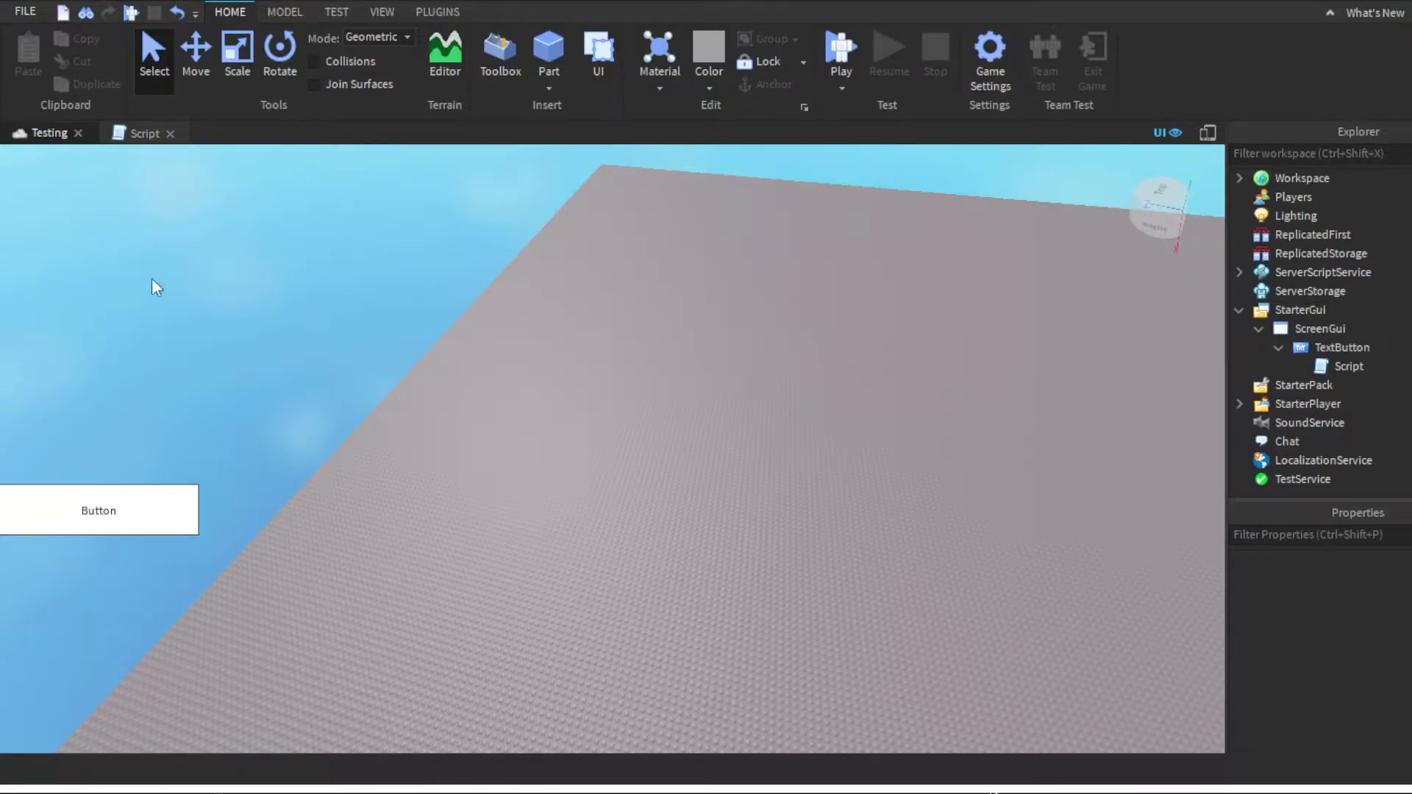
{"action": "left_click", "coordinate": [145, 134]}
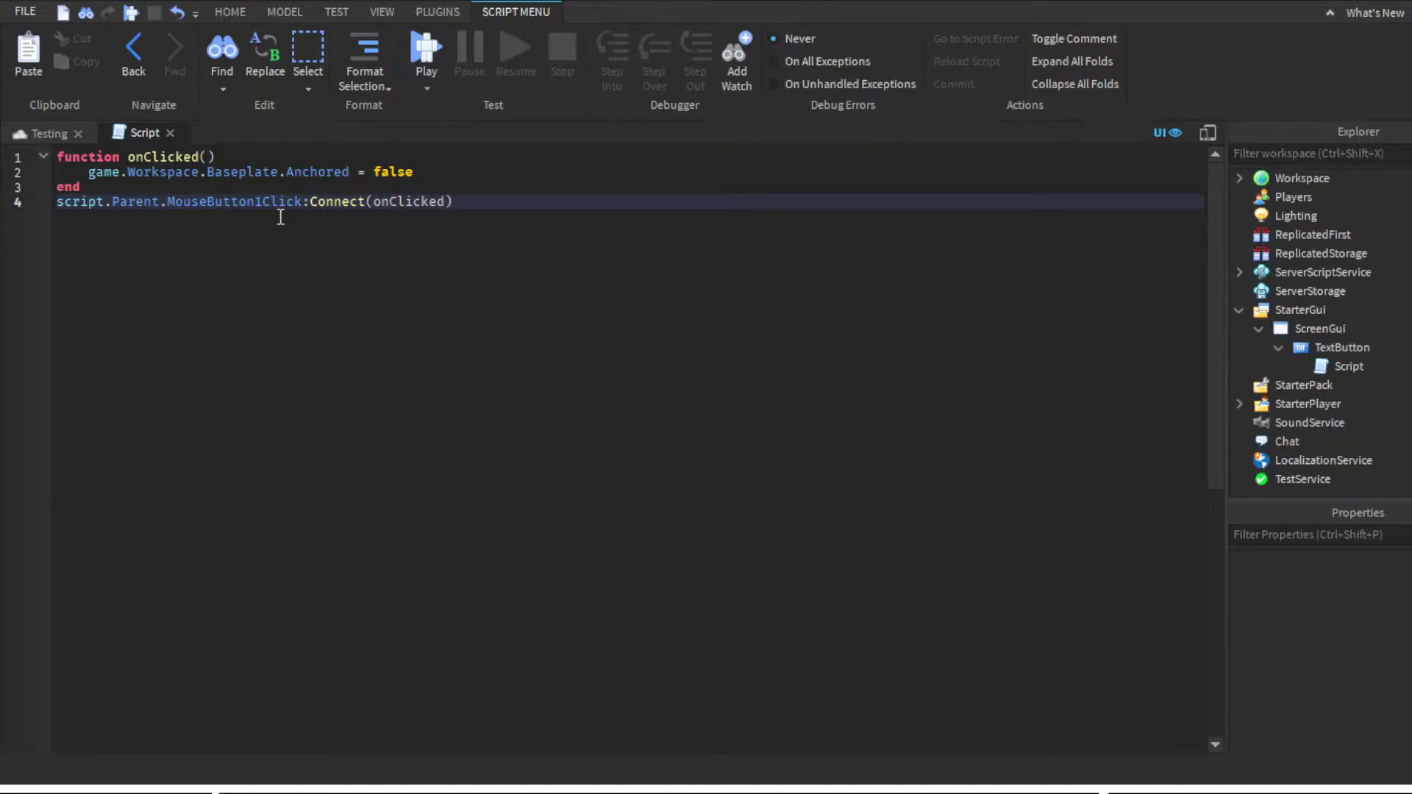
{"action": "key", "text": "Up"}
{"action": "key", "text": "Up"}
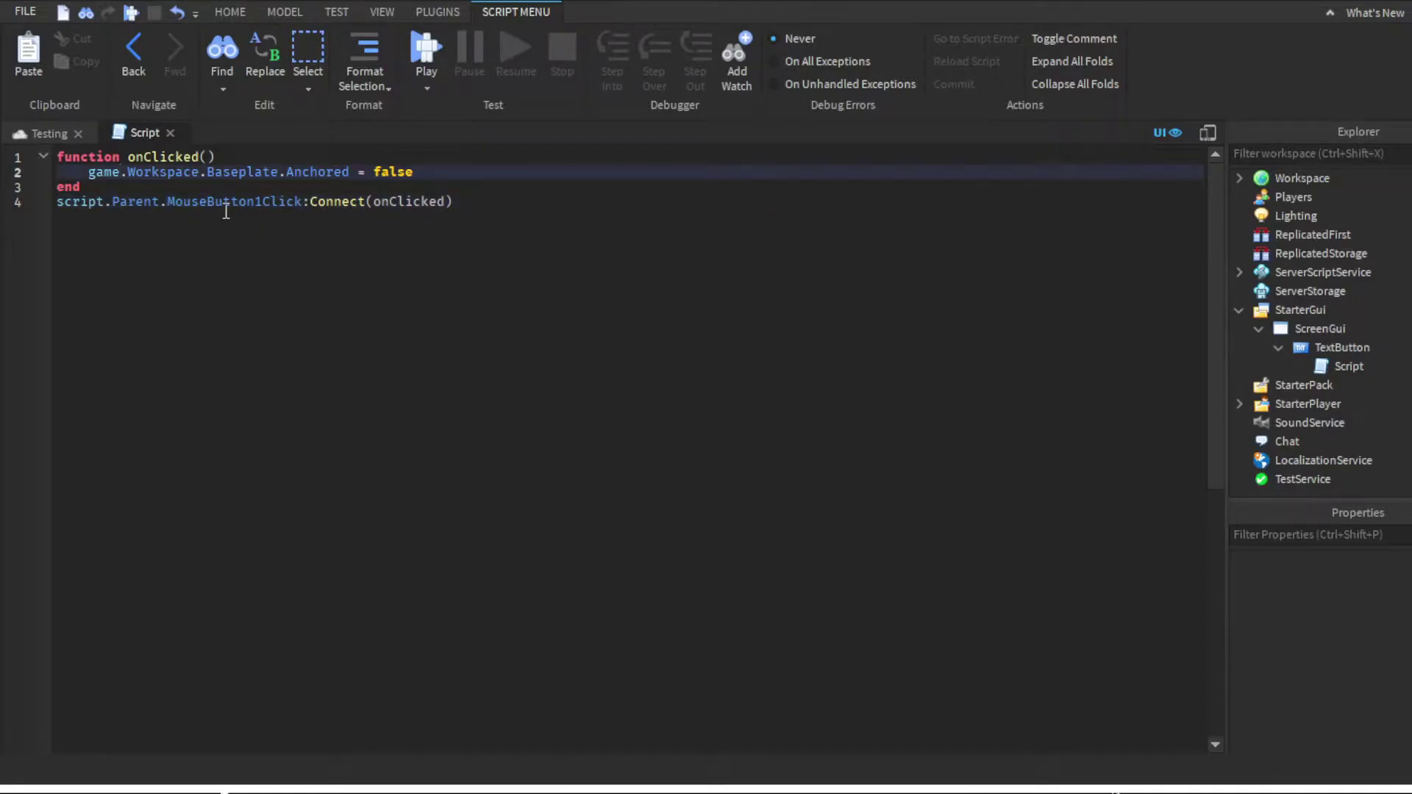
{"action": "left_click", "coordinate": [49, 134]}
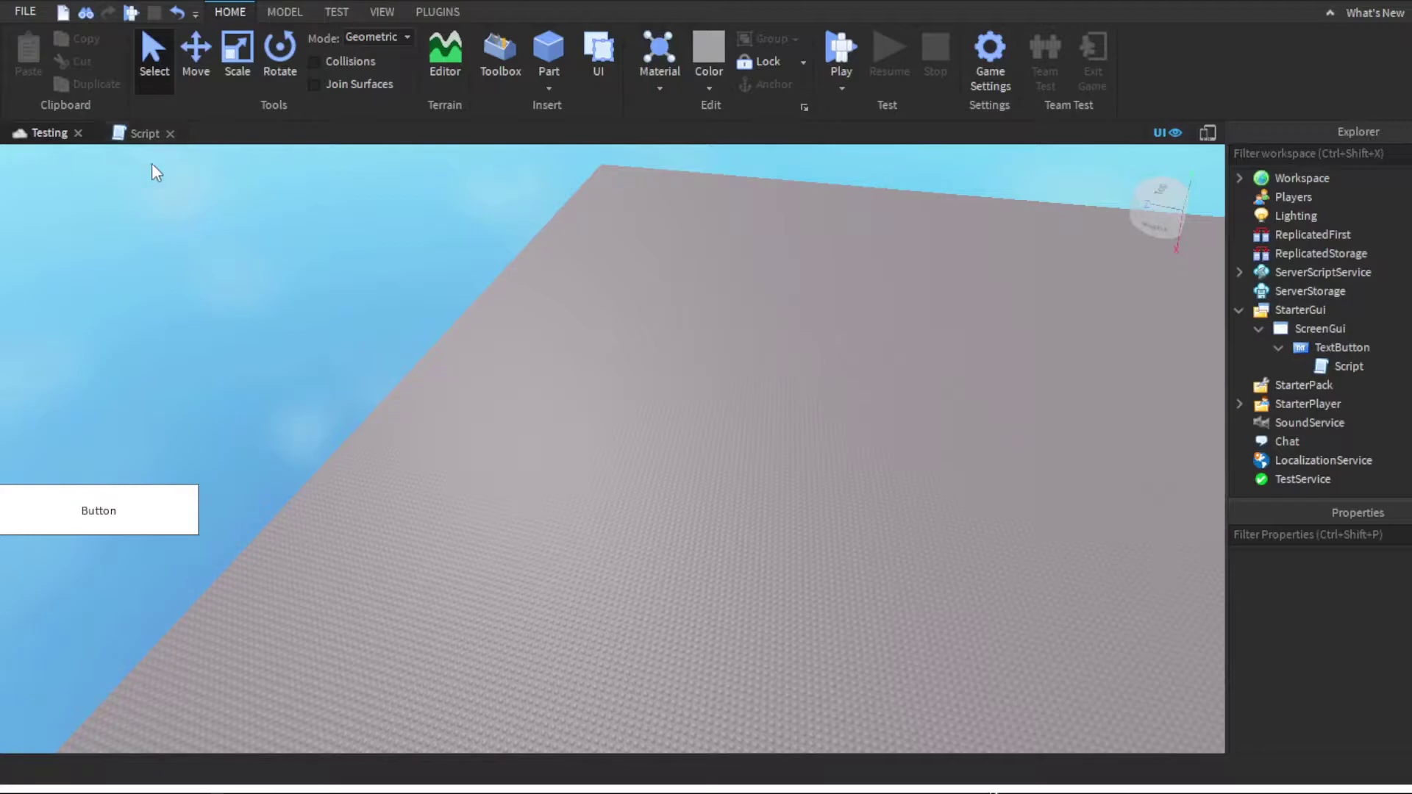
{"action": "left_click", "coordinate": [145, 133]}
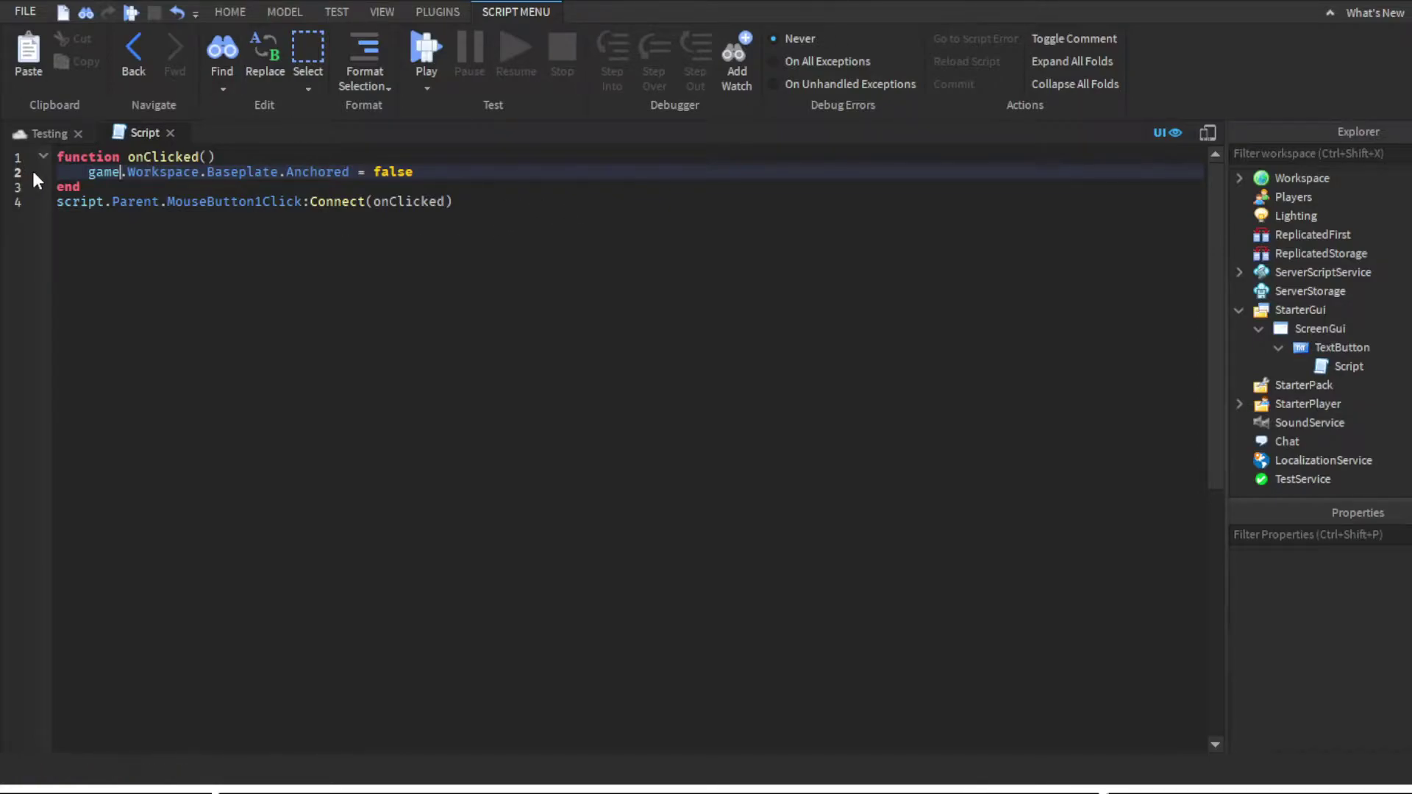
{"action": "key", "text": "ctrl+Tab"}
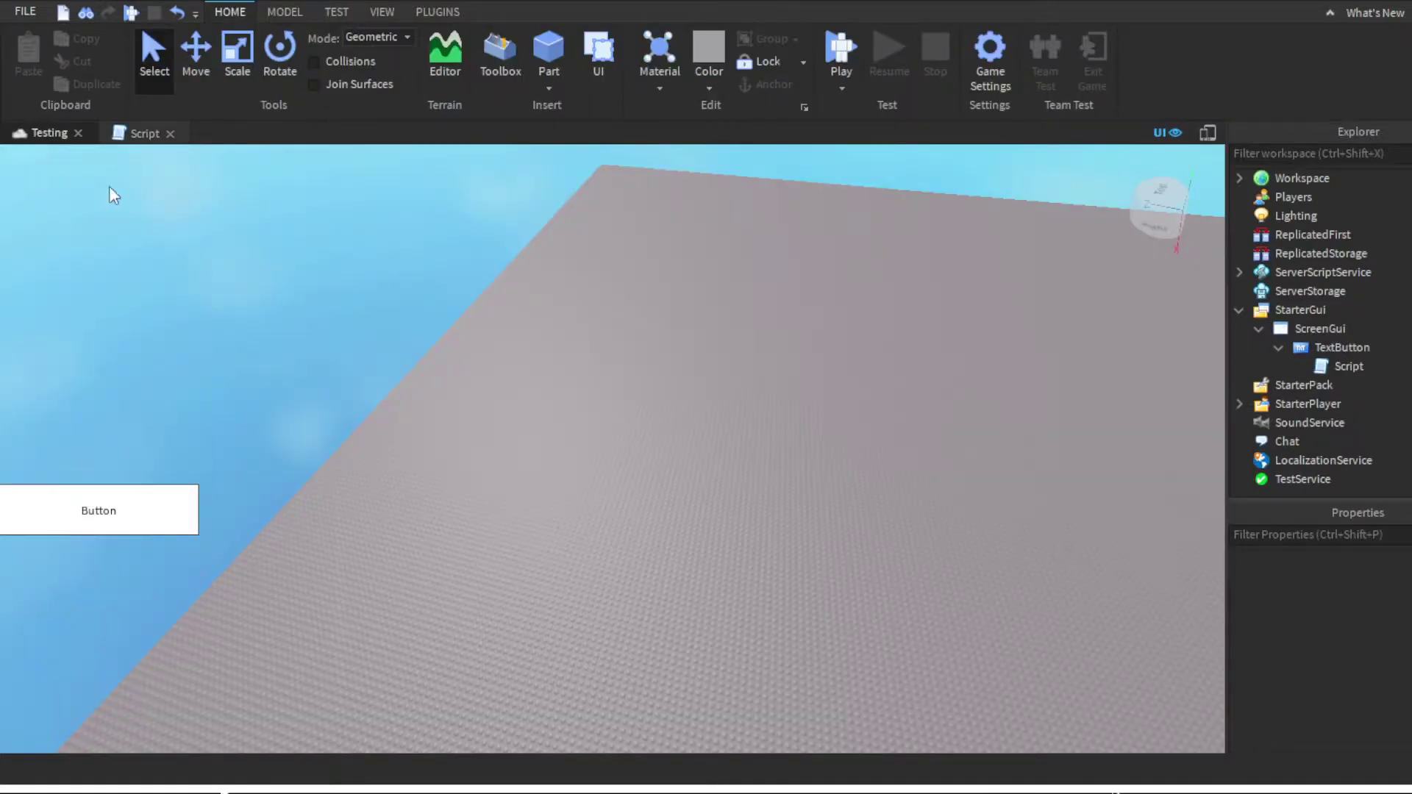
- Duplicate the scripted TextButton with Ctrl+D
{"action": "mouse_move", "coordinate": [110, 186]}
{"action": "right_mouse_down"}
{"action": "mouse_move", "coordinate": [686, 412]}
{"action": "mouse_move", "coordinate": [689, 463]}
{"action": "right_mouse_up"}
{"action": "left_click", "coordinate": [1342, 346]}
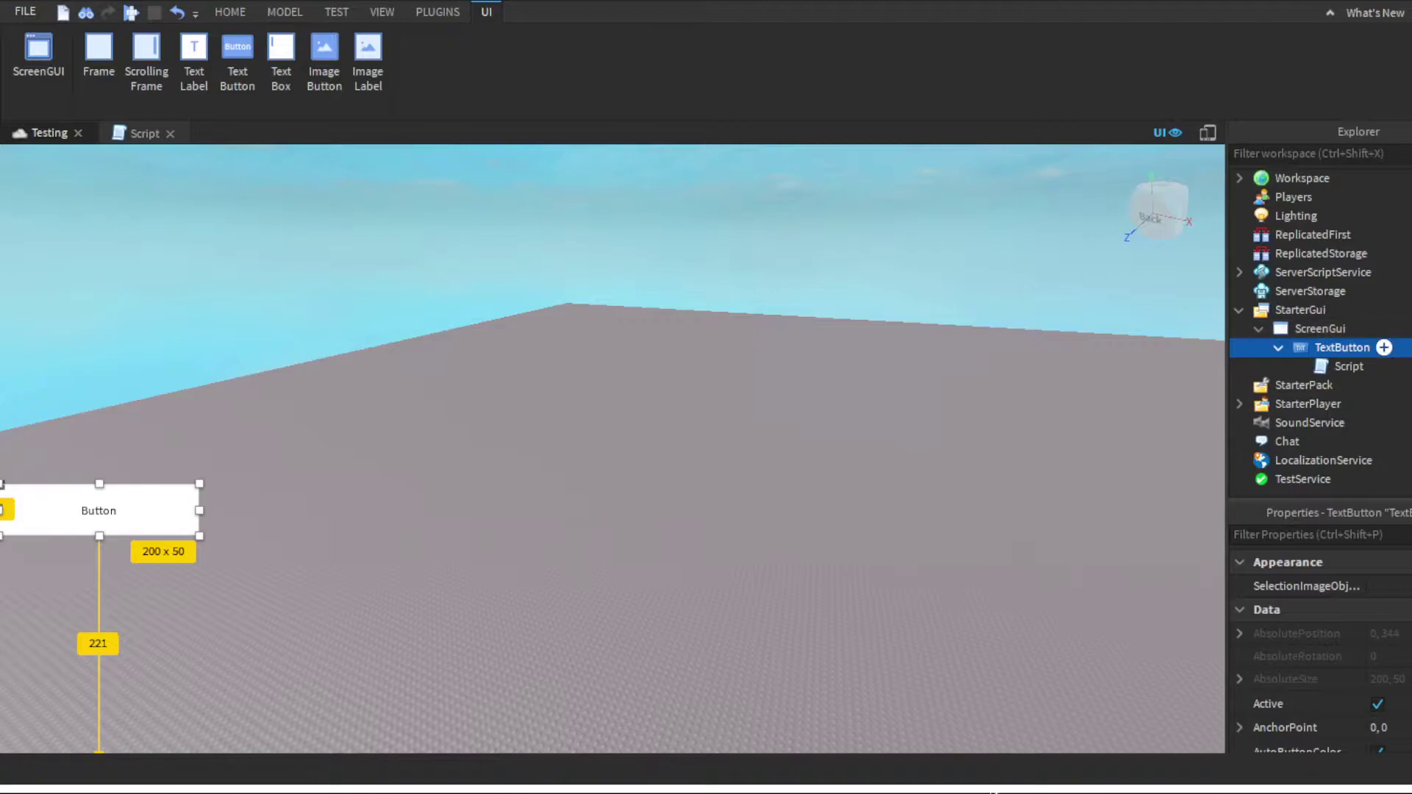
{"action": "key", "text": "ctrl+d"}
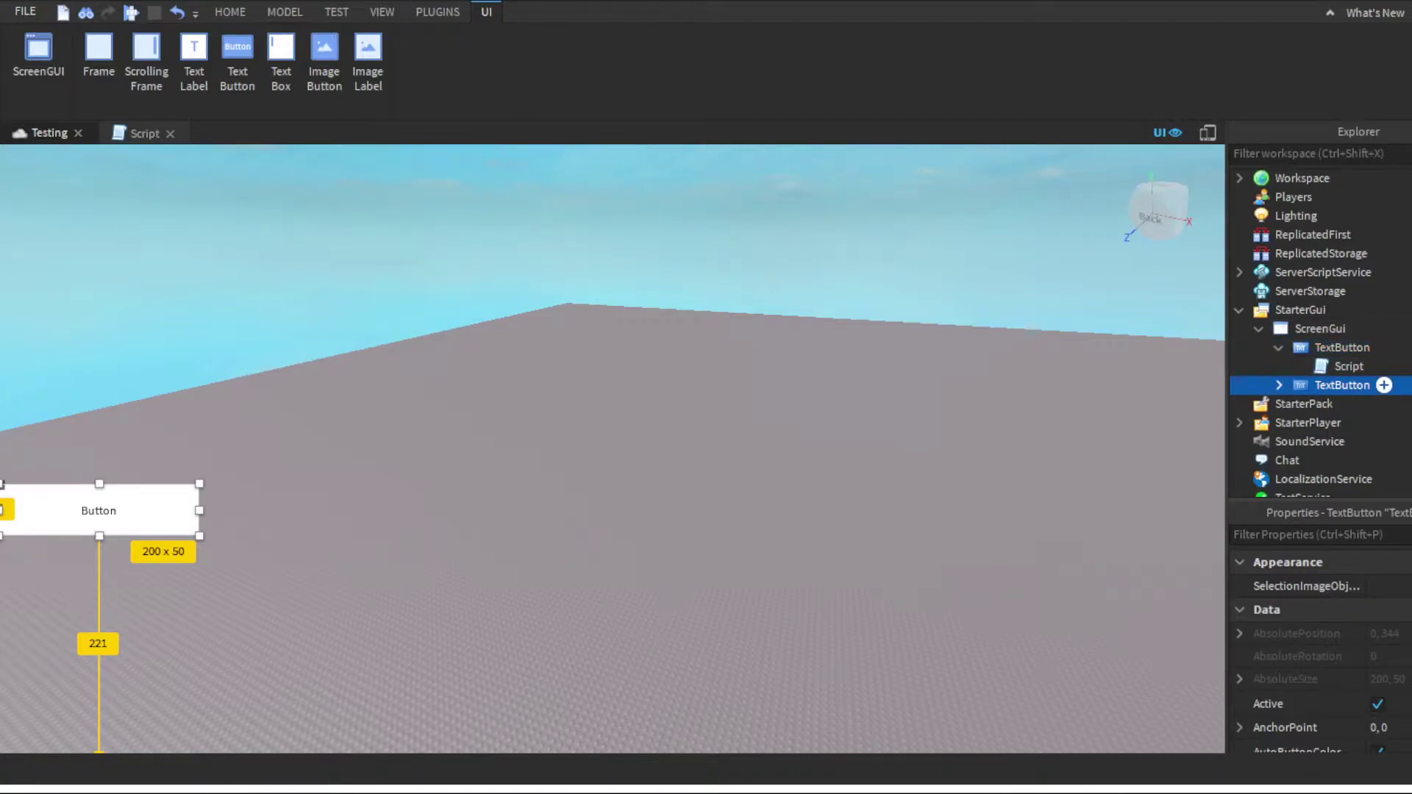
{"action": "left_click", "coordinate": [1279, 384]}
{"action": "left_click", "coordinate": [1342, 347]}
{"action": "scroll", "coordinate": [1313, 662], "scroll_direction": "down", "scroll_amount": 5}
{"action": "scroll", "coordinate": [1313, 662], "scroll_direction": "up", "scroll_amount": 2}
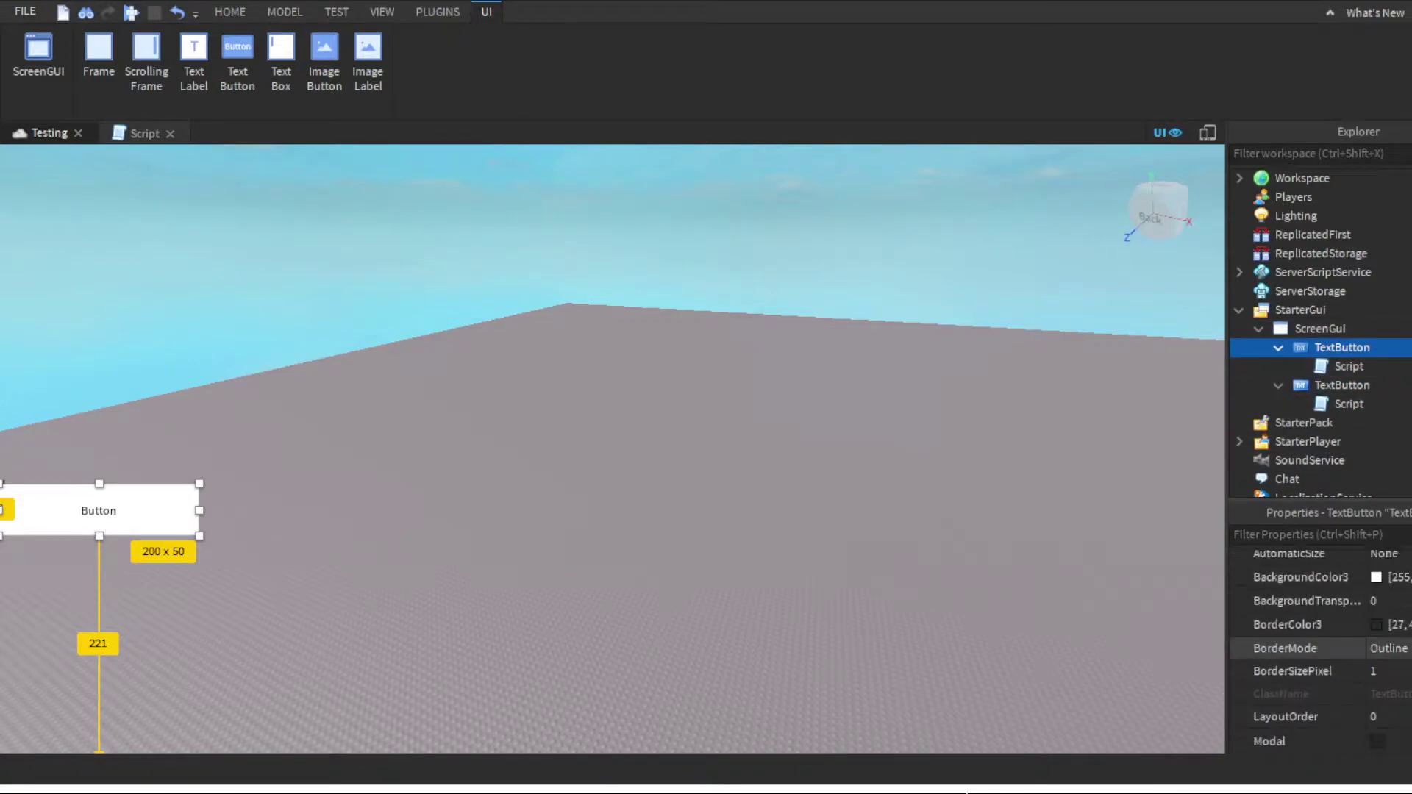
{"action": "scroll", "coordinate": [1314, 662], "scroll_direction": "up", "scroll_amount": 2}
{"action": "scroll", "coordinate": [1313, 684], "scroll_direction": "down", "scroll_amount": 5}
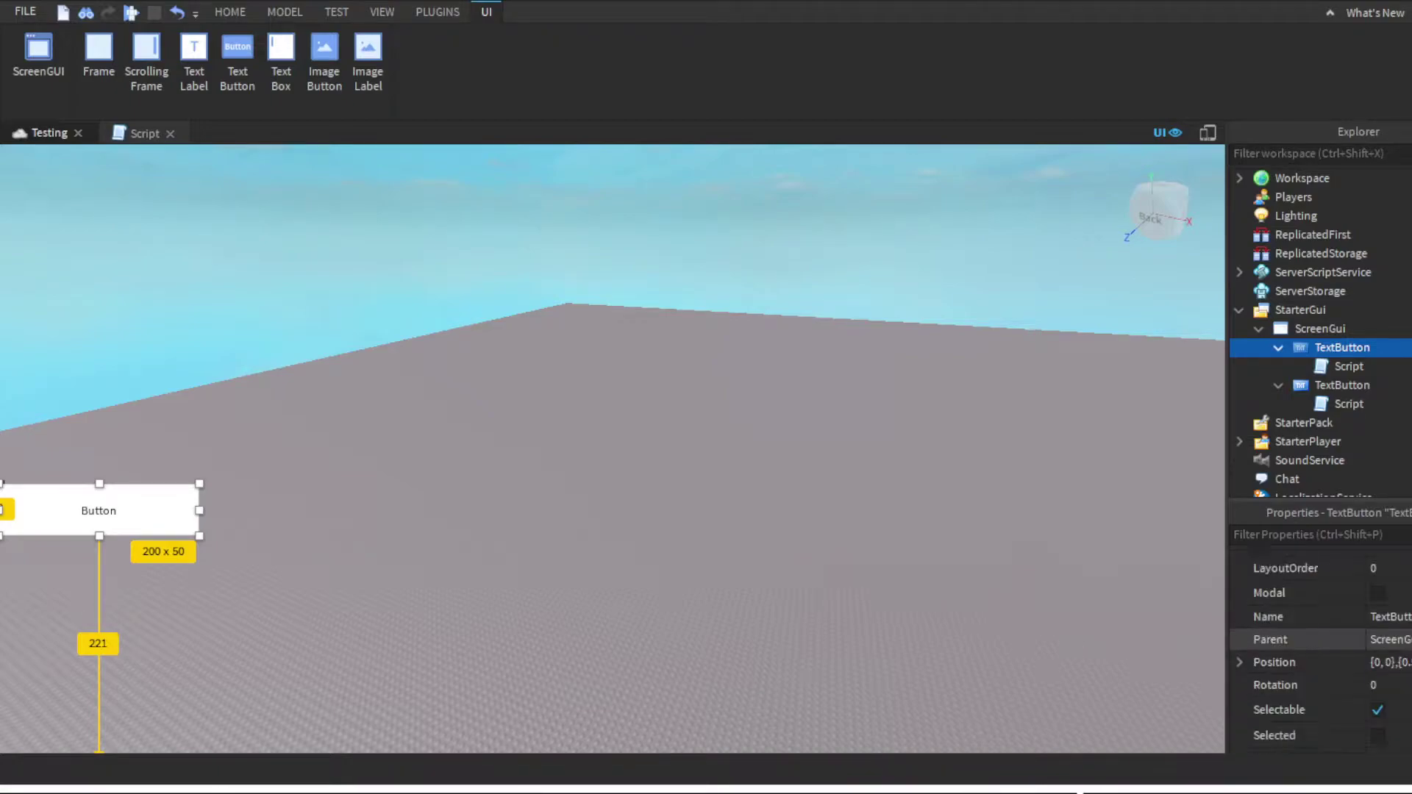
- Name the original button DayButton and the copy NightButton
{"action": "left_click", "coordinate": [1389, 616]}
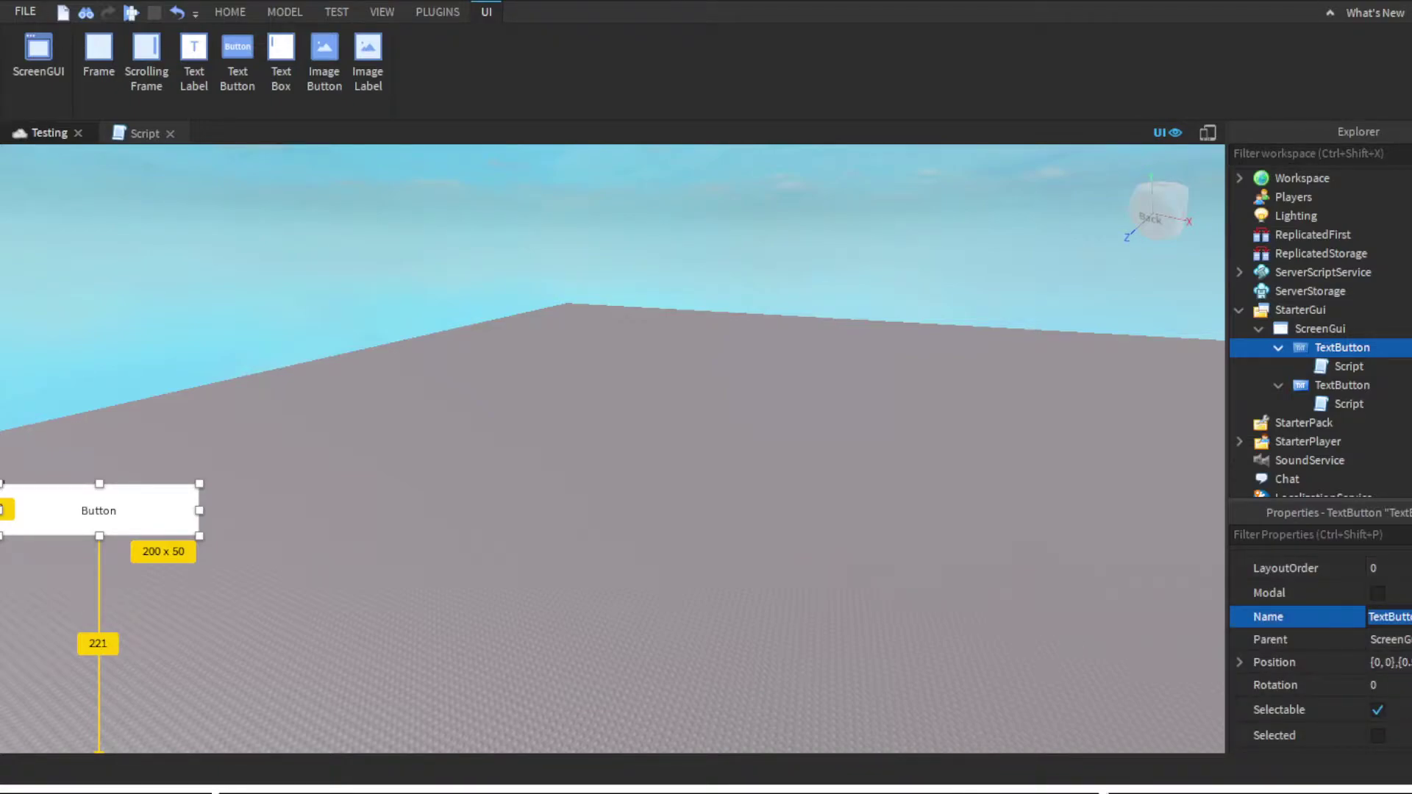
{"action": "type", "text": "Day"}
{"action": "key", "text": "Return"}
{"action": "left_click", "coordinate": [1342, 386]}
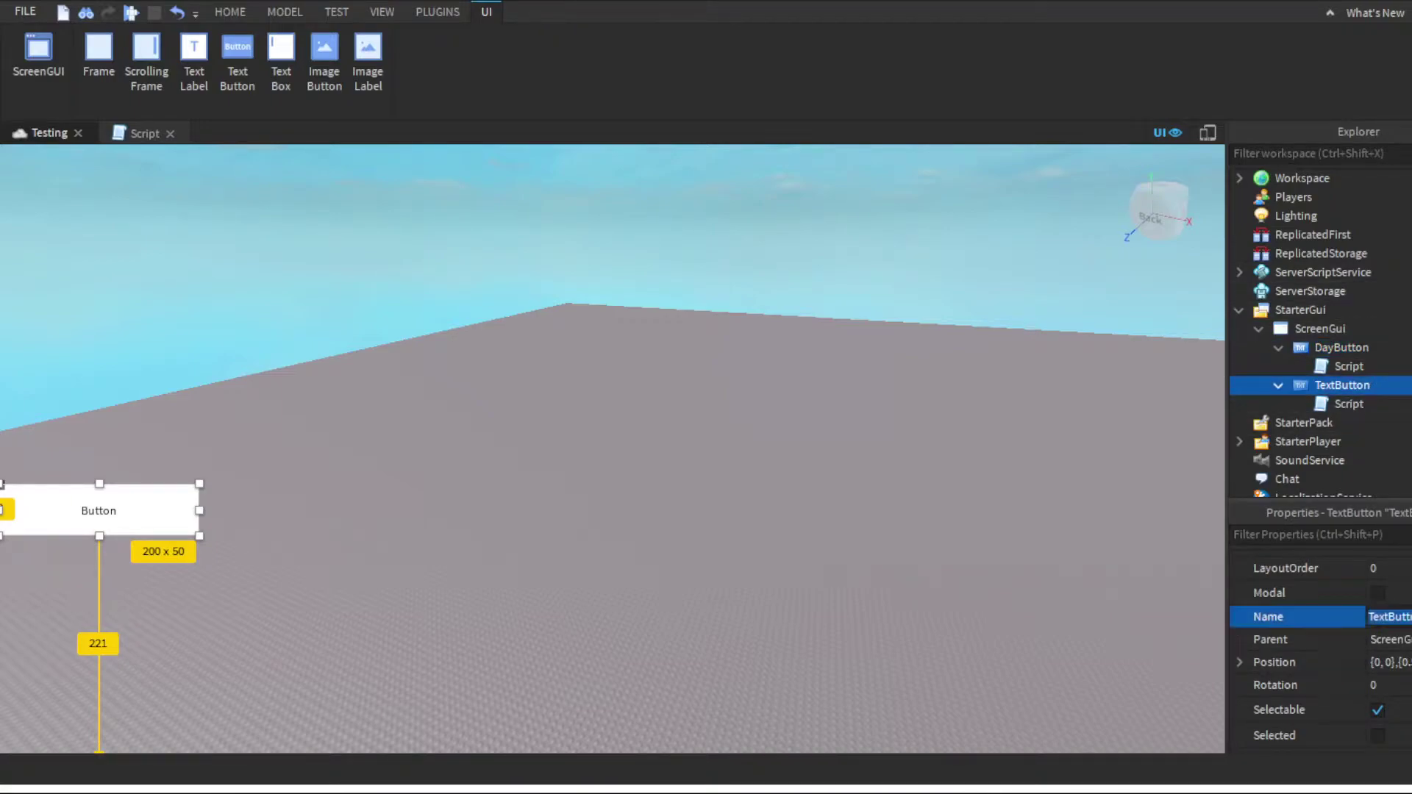
{"action": "type", "text": "Nigh"}
{"action": "key", "text": "Return"}
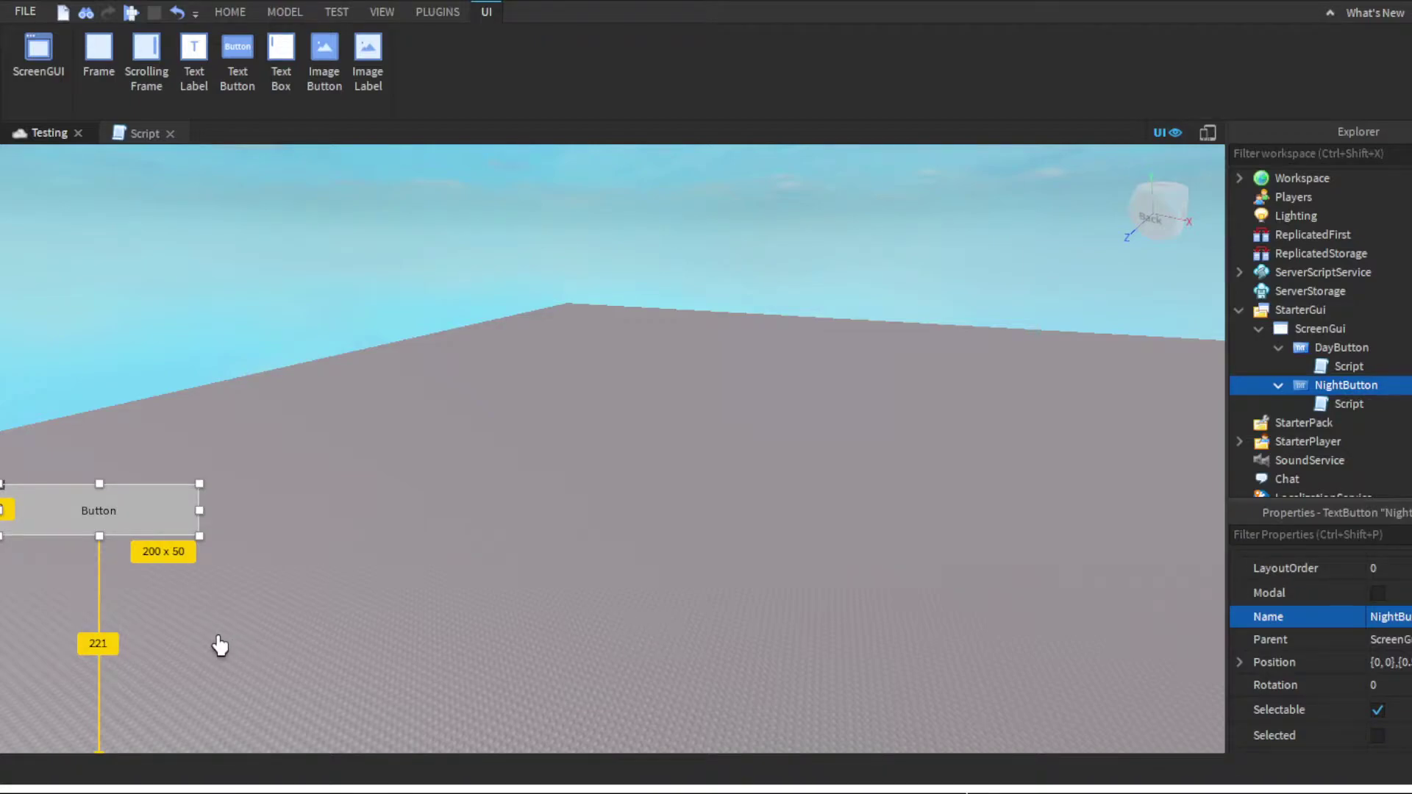
- Move NightButton to sit just above DayButton
{"action": "left_click_drag", "start_coordinate": [220, 645], "coordinate": [212, 590]}
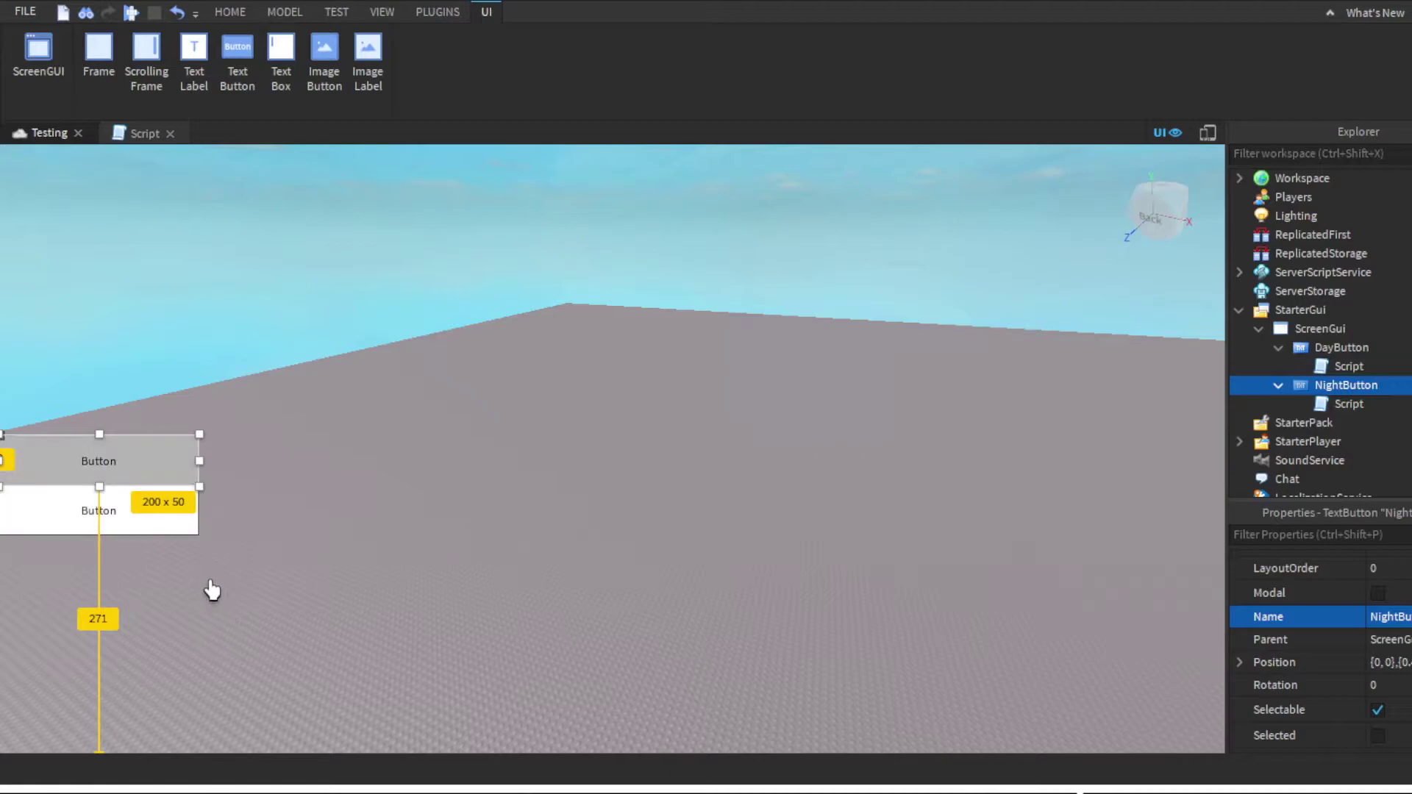
{"action": "left_click_drag", "start_coordinate": [212, 591], "coordinate": [221, 567]}
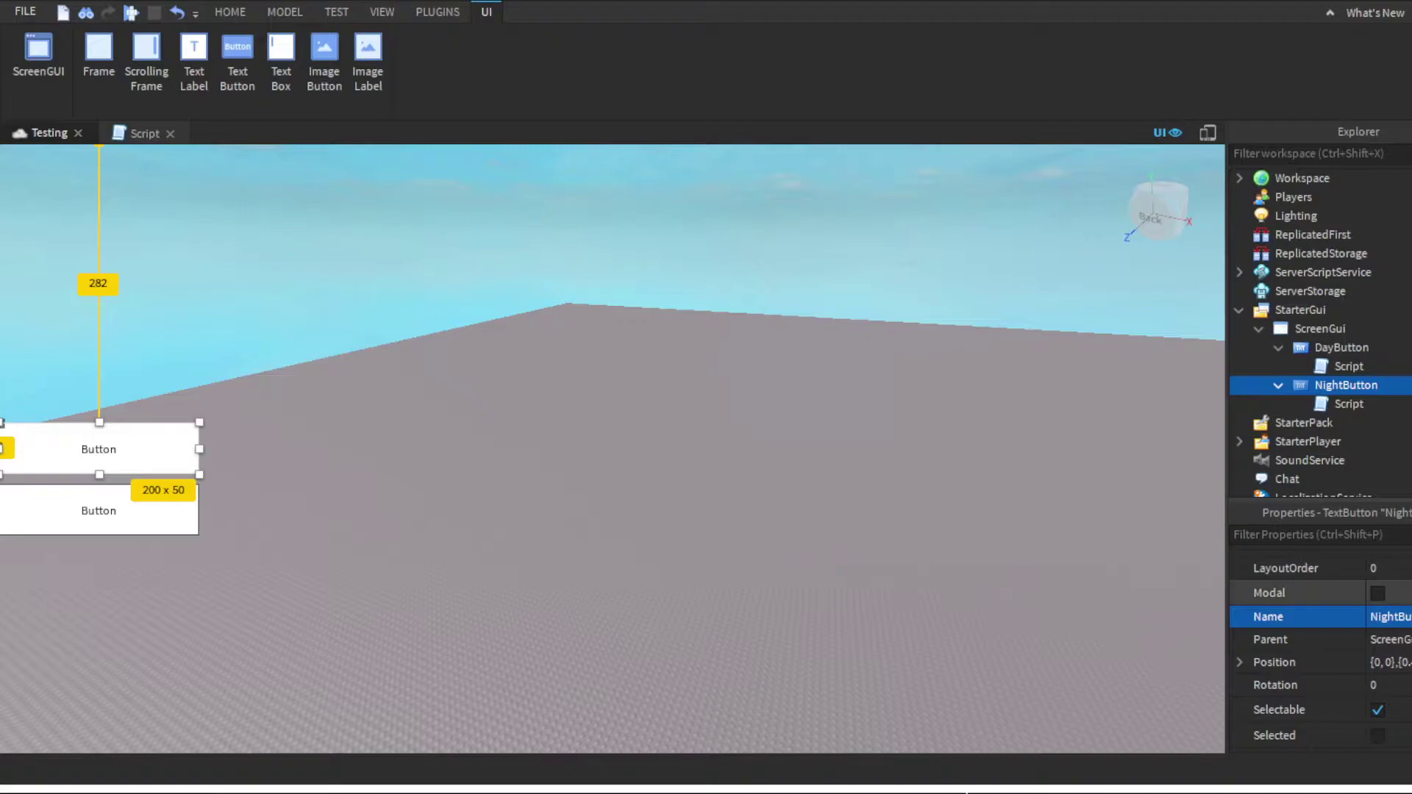
{"action": "scroll", "coordinate": [1303, 619], "scroll_direction": "up", "scroll_amount": 5}
{"action": "scroll", "coordinate": [1302, 618], "scroll_direction": "up", "scroll_amount": 2}
{"action": "scroll", "coordinate": [1302, 618], "scroll_direction": "down", "scroll_amount": 2}
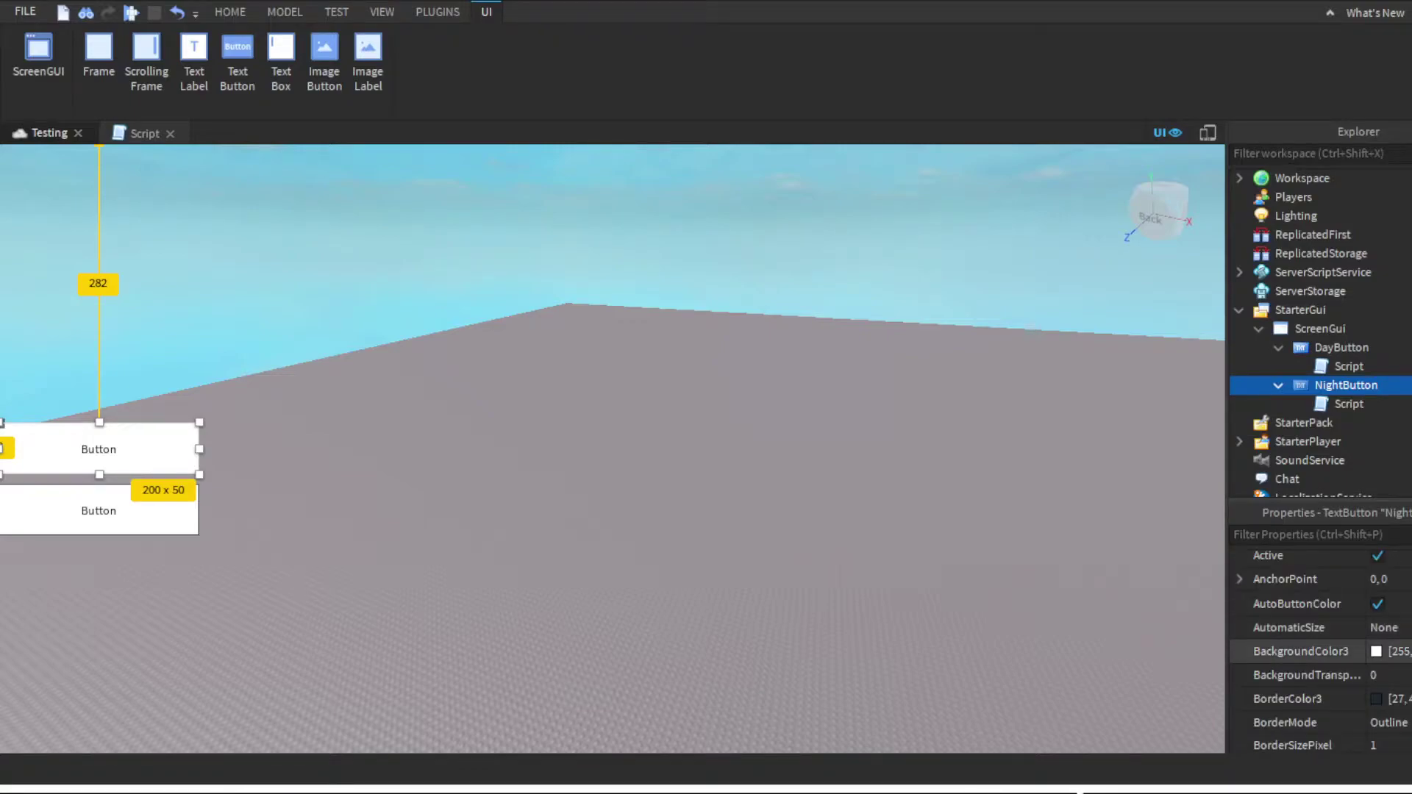
- Make NightButton black with rich, scaled text reading Night Button!
{"action": "left_click", "coordinate": [1303, 651]}
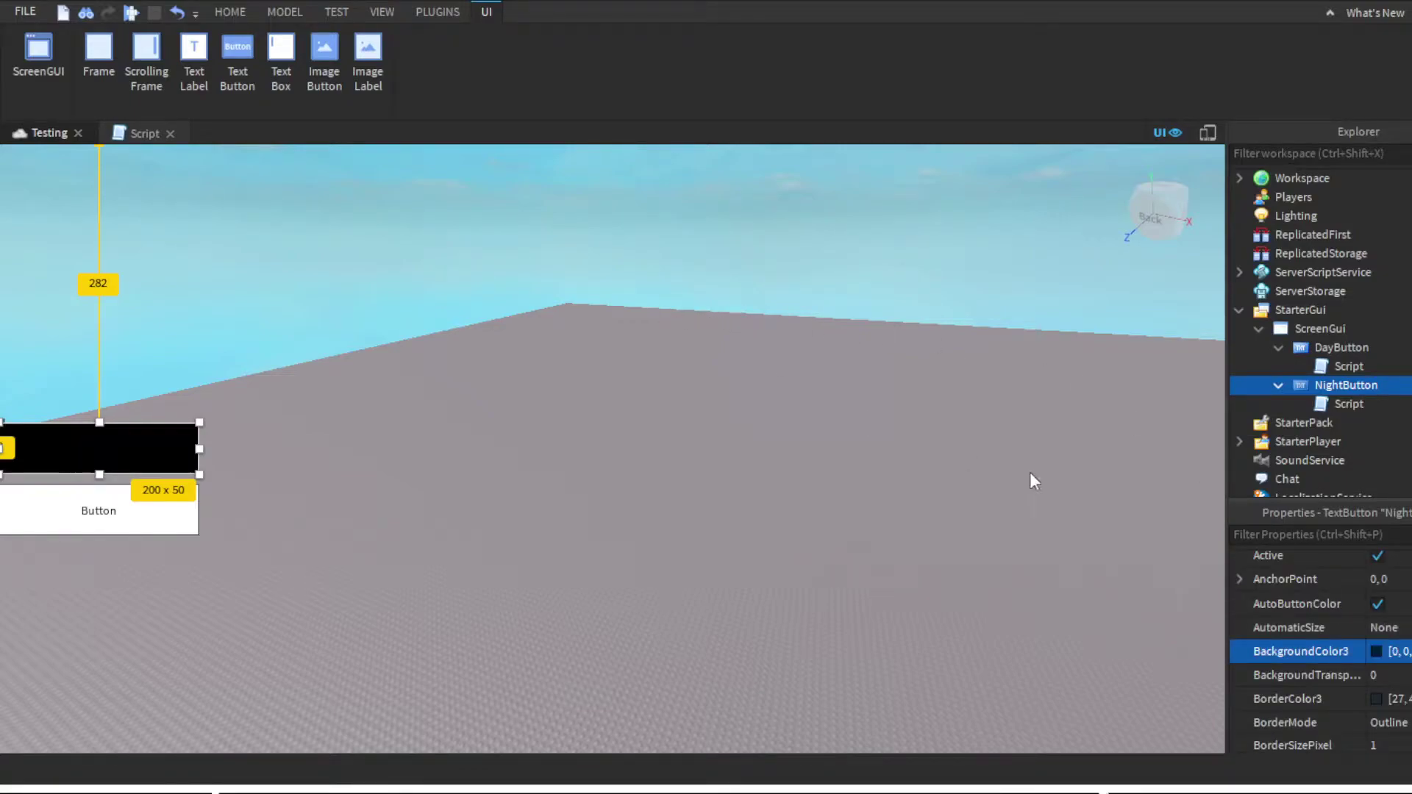
{"action": "scroll", "coordinate": [1302, 636], "scroll_direction": "down", "scroll_amount": 5}
{"action": "scroll", "coordinate": [1302, 637], "scroll_direction": "down", "scroll_amount": 5}
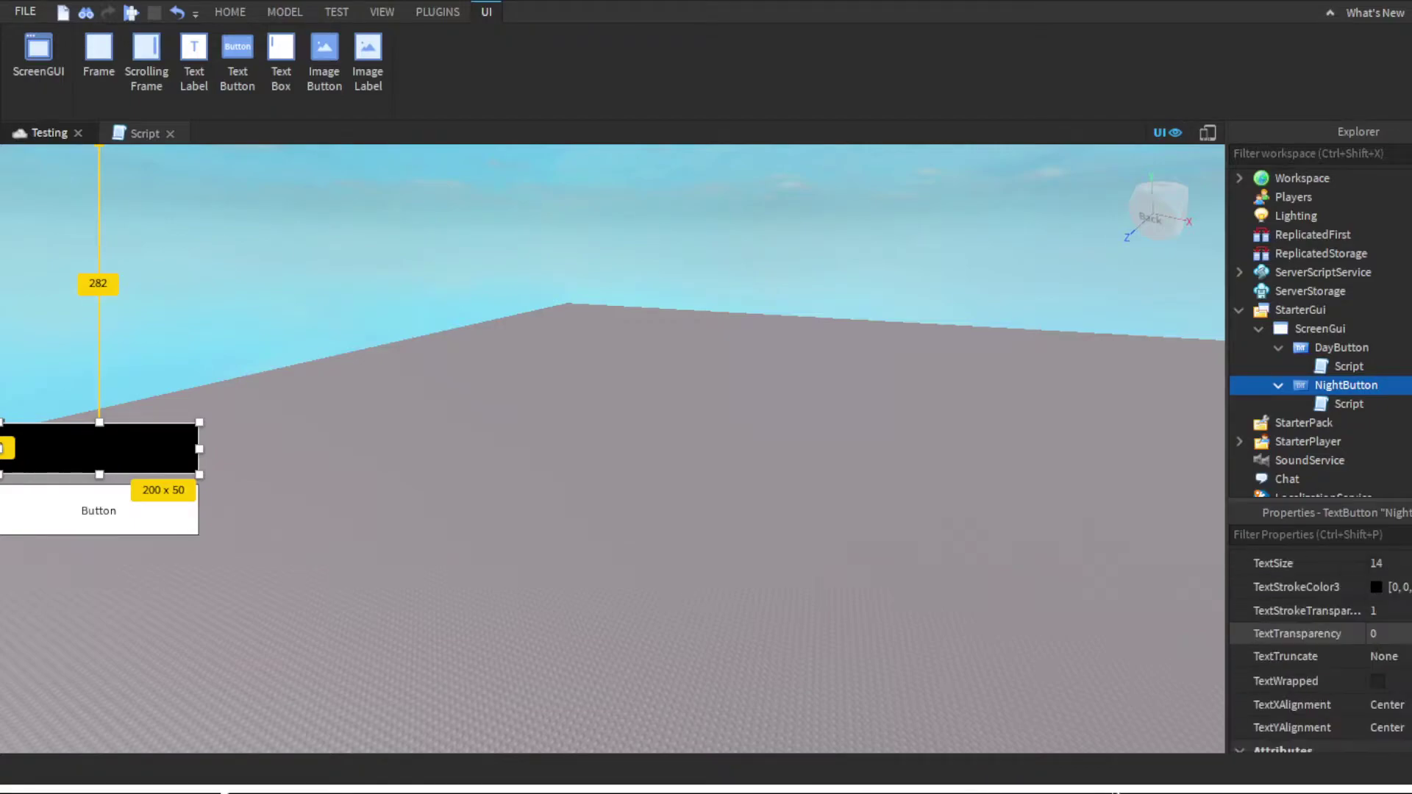
{"action": "scroll", "coordinate": [1303, 634], "scroll_direction": "down", "scroll_amount": 1}
{"action": "scroll", "coordinate": [1302, 633], "scroll_direction": "up", "scroll_amount": 3}
{"action": "scroll", "coordinate": [1303, 633], "scroll_direction": "up", "scroll_amount": 1}
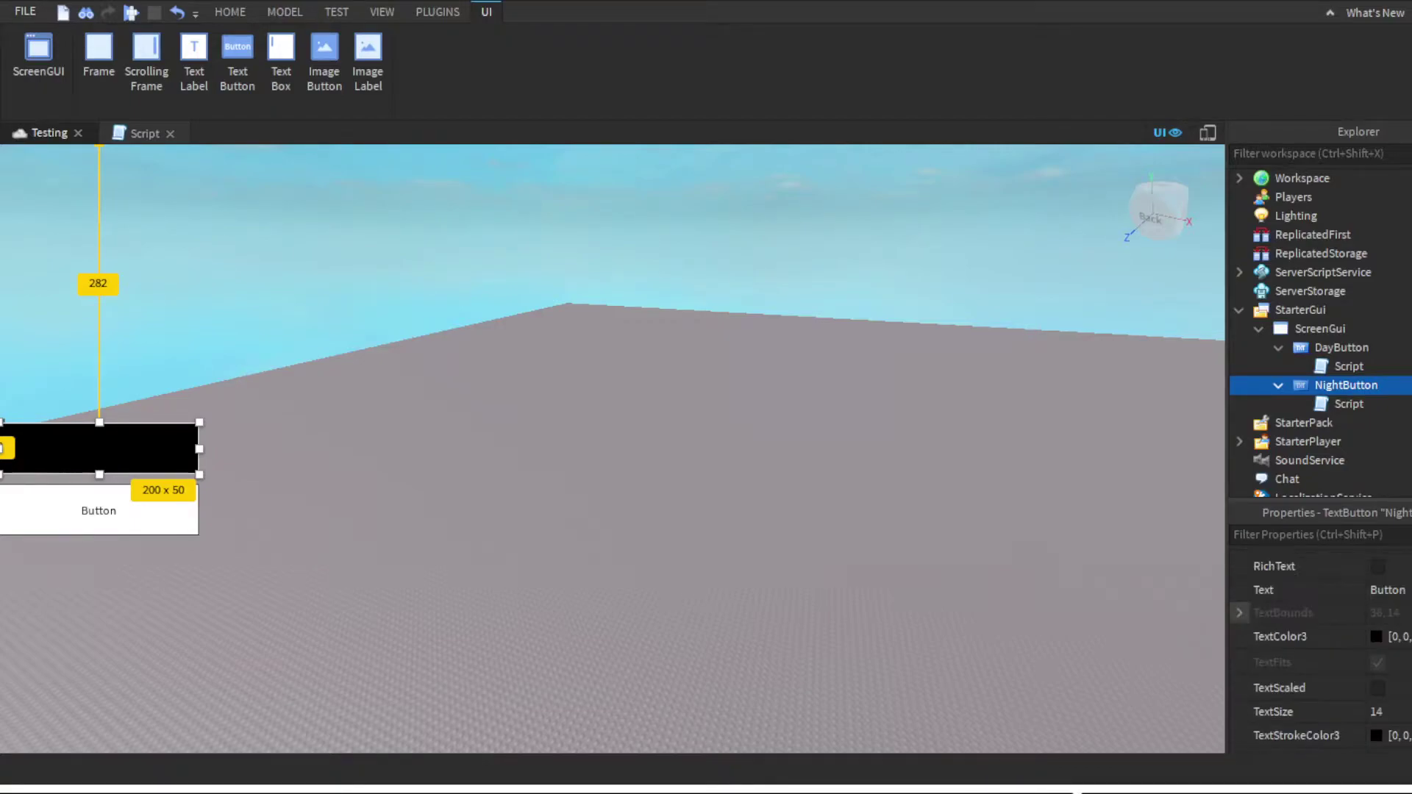
{"action": "scroll", "coordinate": [1302, 633], "scroll_direction": "up", "scroll_amount": 1}
{"action": "left_click", "coordinate": [1377, 640]}
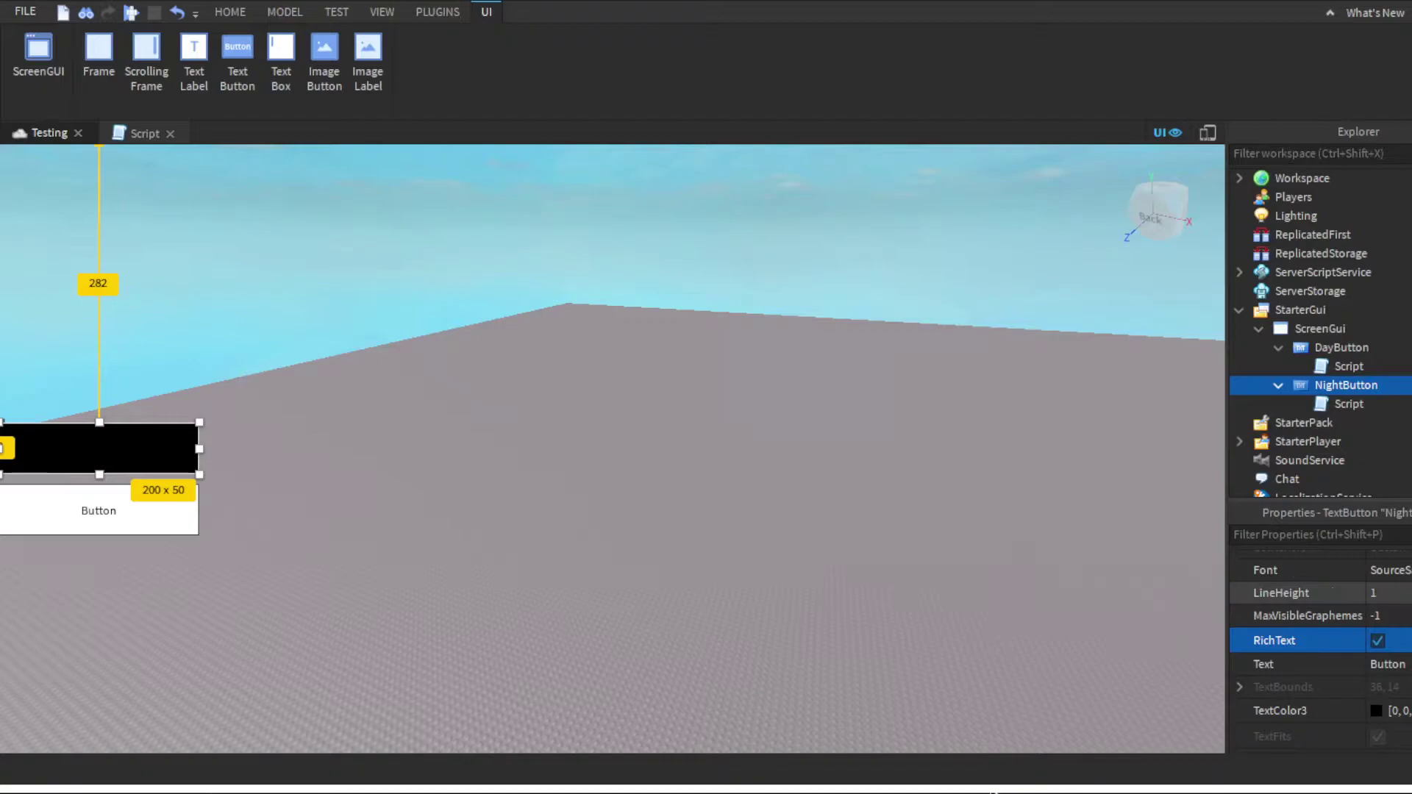
{"action": "scroll", "coordinate": [1313, 640], "scroll_direction": "up", "scroll_amount": 3}
{"action": "scroll", "coordinate": [1313, 641], "scroll_direction": "down", "scroll_amount": 6}
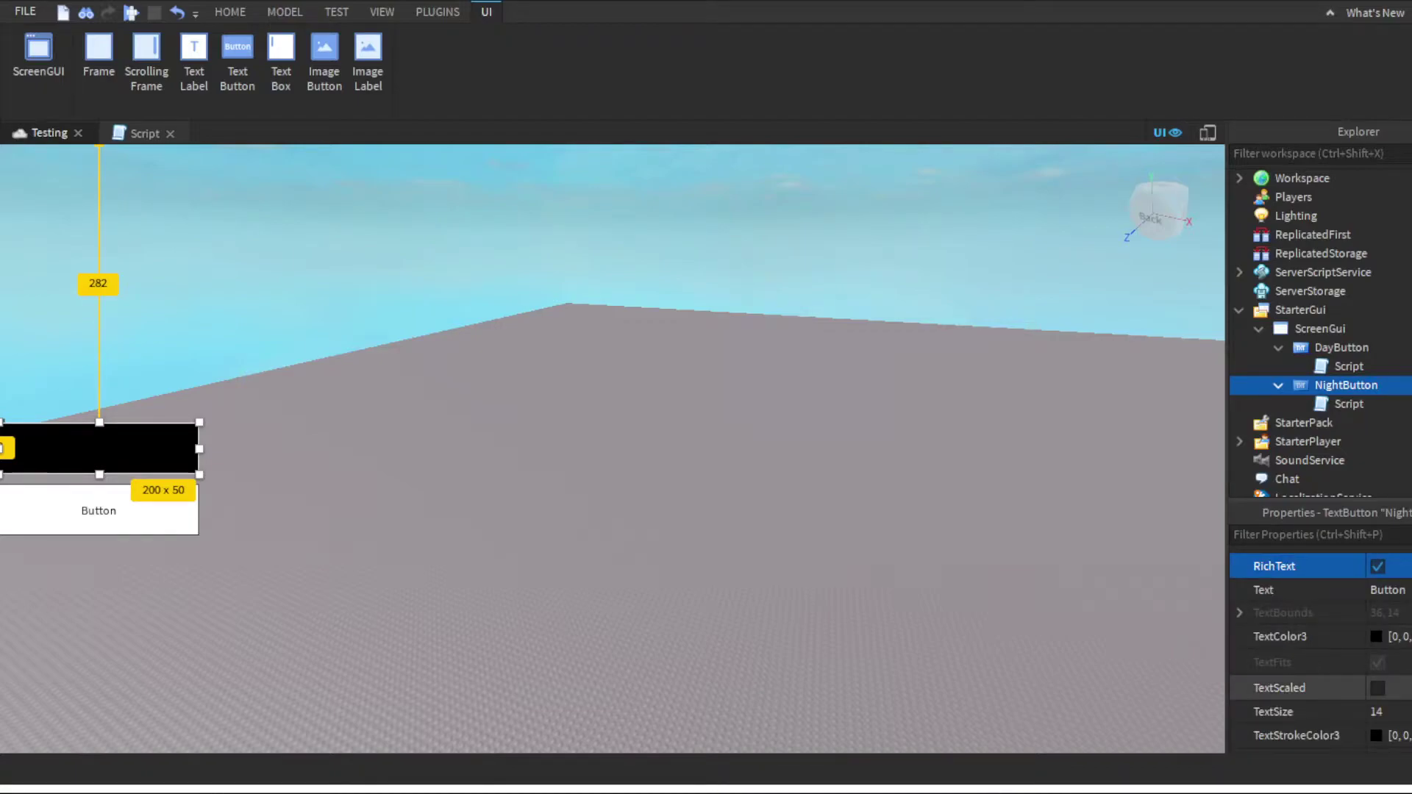
{"action": "left_click", "coordinate": [1281, 687]}
{"action": "scroll", "coordinate": [1302, 673], "scroll_direction": "down", "scroll_amount": 3}
{"action": "scroll", "coordinate": [1303, 673], "scroll_direction": "up", "scroll_amount": 6}
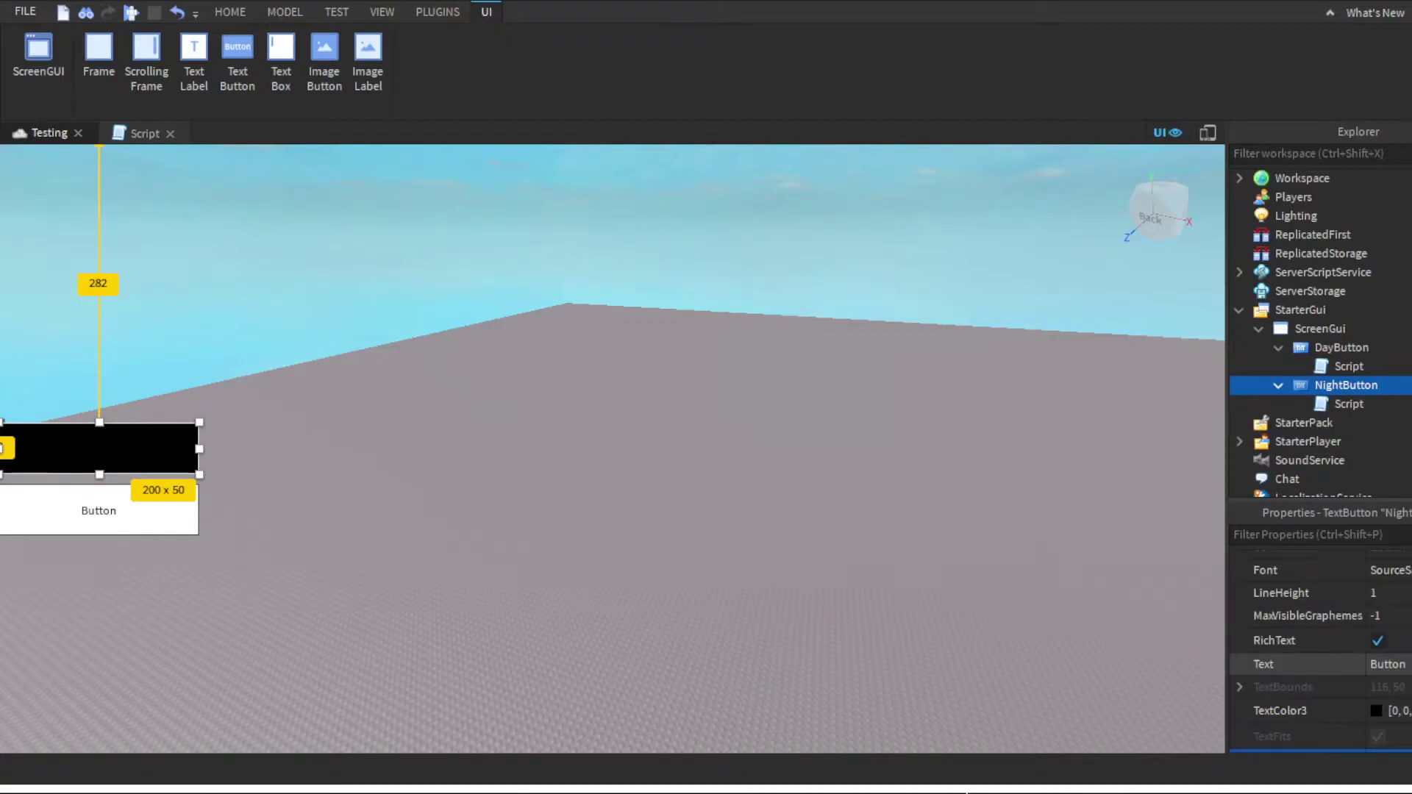
{"action": "left_click", "coordinate": [1386, 665]}
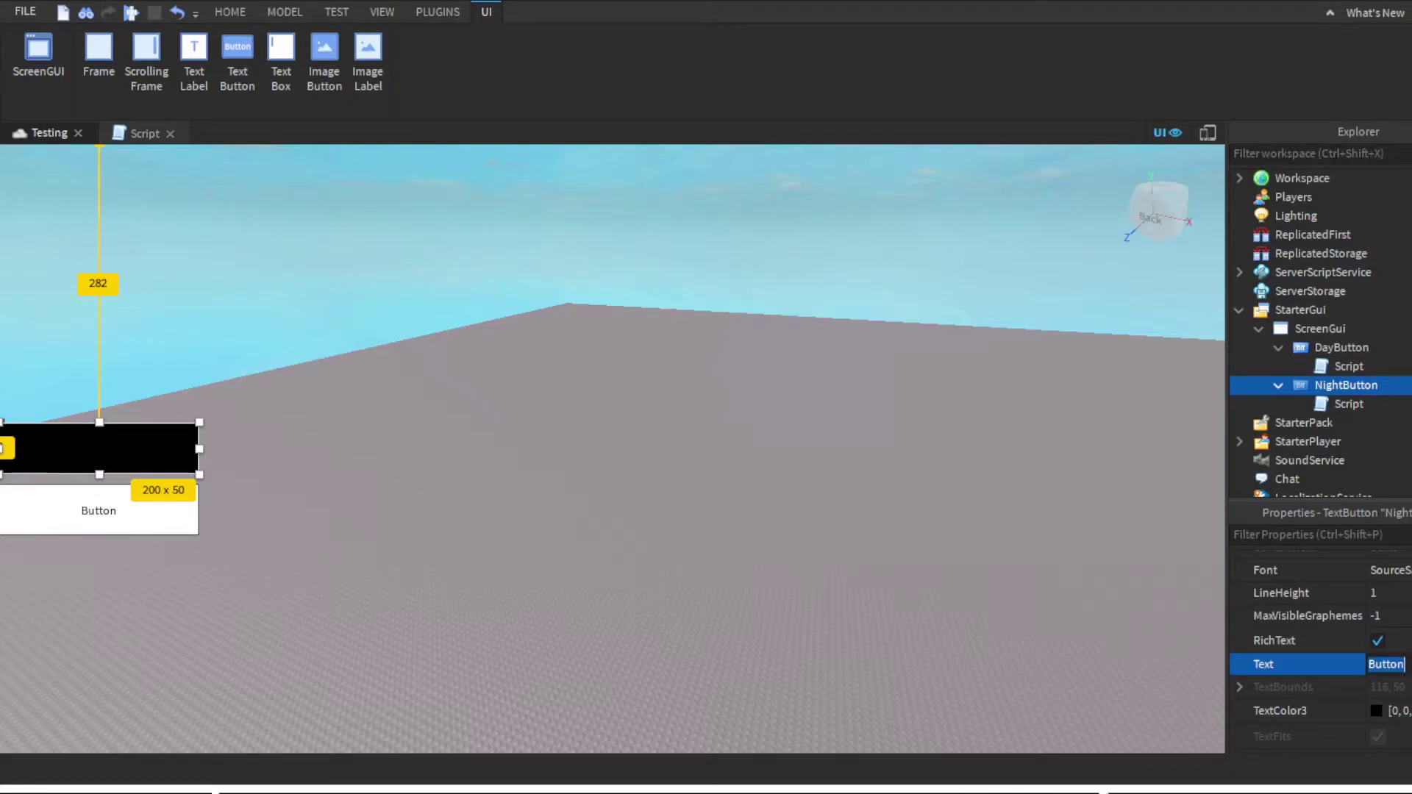
{"action": "type", "text": "Night Bu"}
{"action": "scroll", "coordinate": [1319, 651], "scroll_direction": "down", "scroll_amount": 3}
- Give NightButton white text with a cyan outline at 0.4 transparency
{"action": "left_click", "coordinate": [1280, 636]}
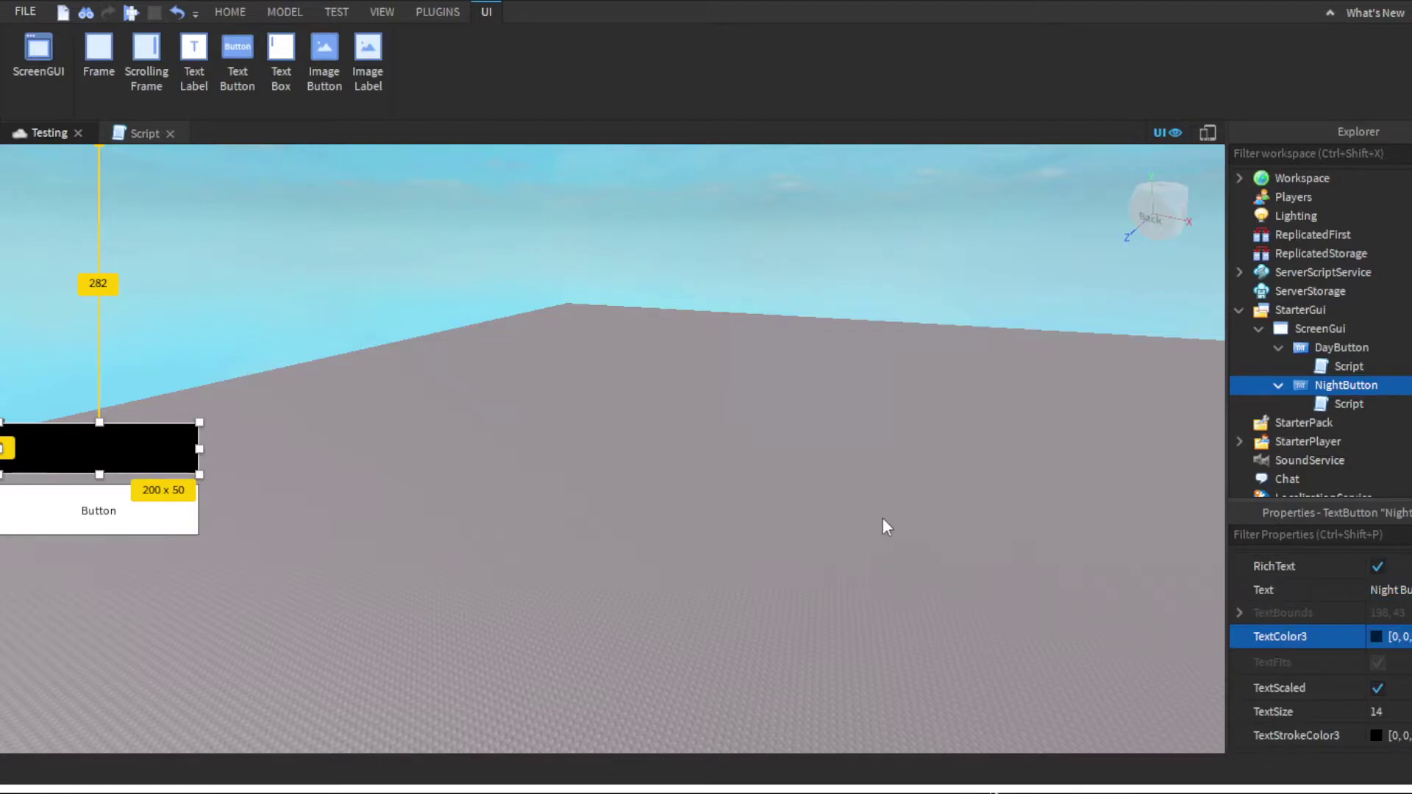
{"action": "key", "text": "Return"}
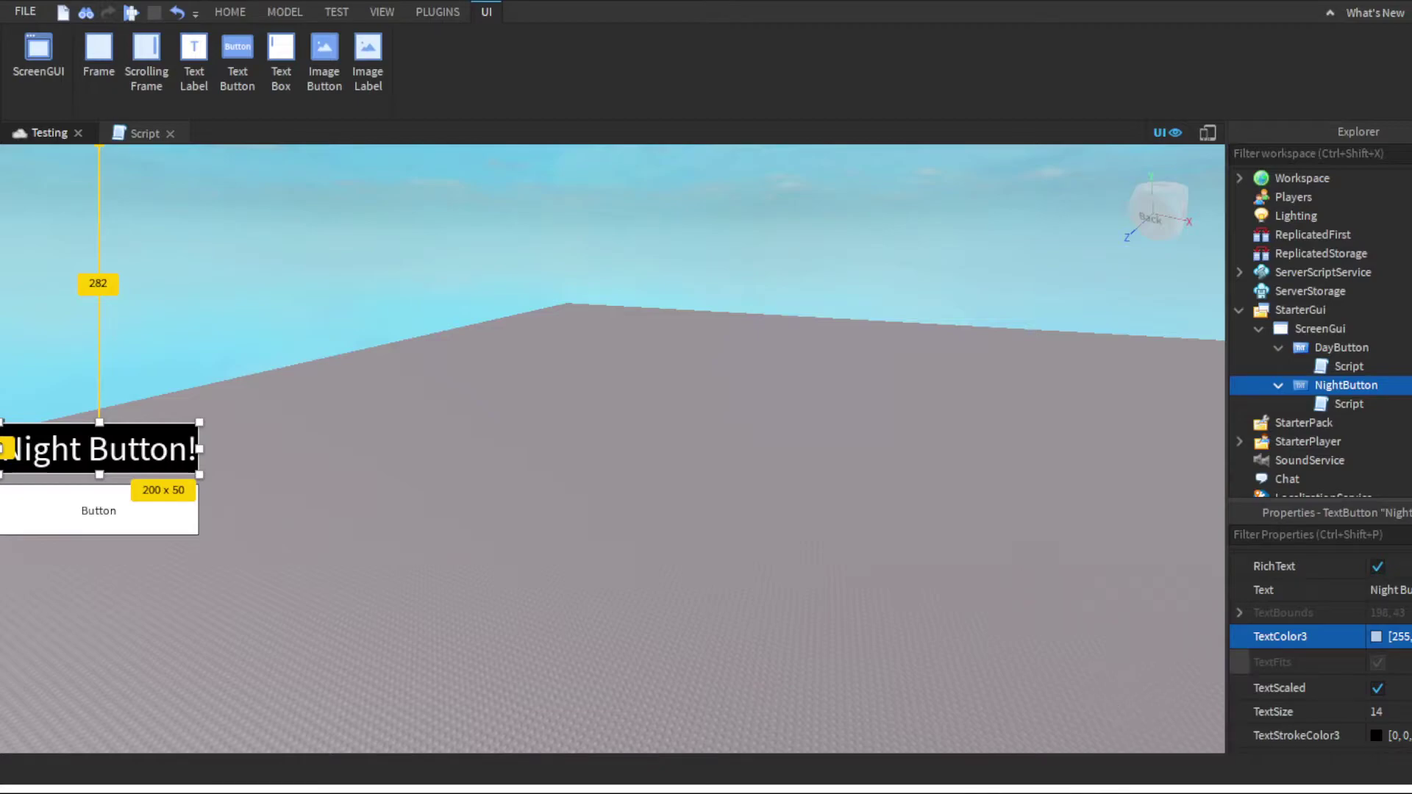
{"action": "scroll", "coordinate": [1297, 662], "scroll_direction": "down", "scroll_amount": 3}
{"action": "left_click", "coordinate": [1296, 661]}
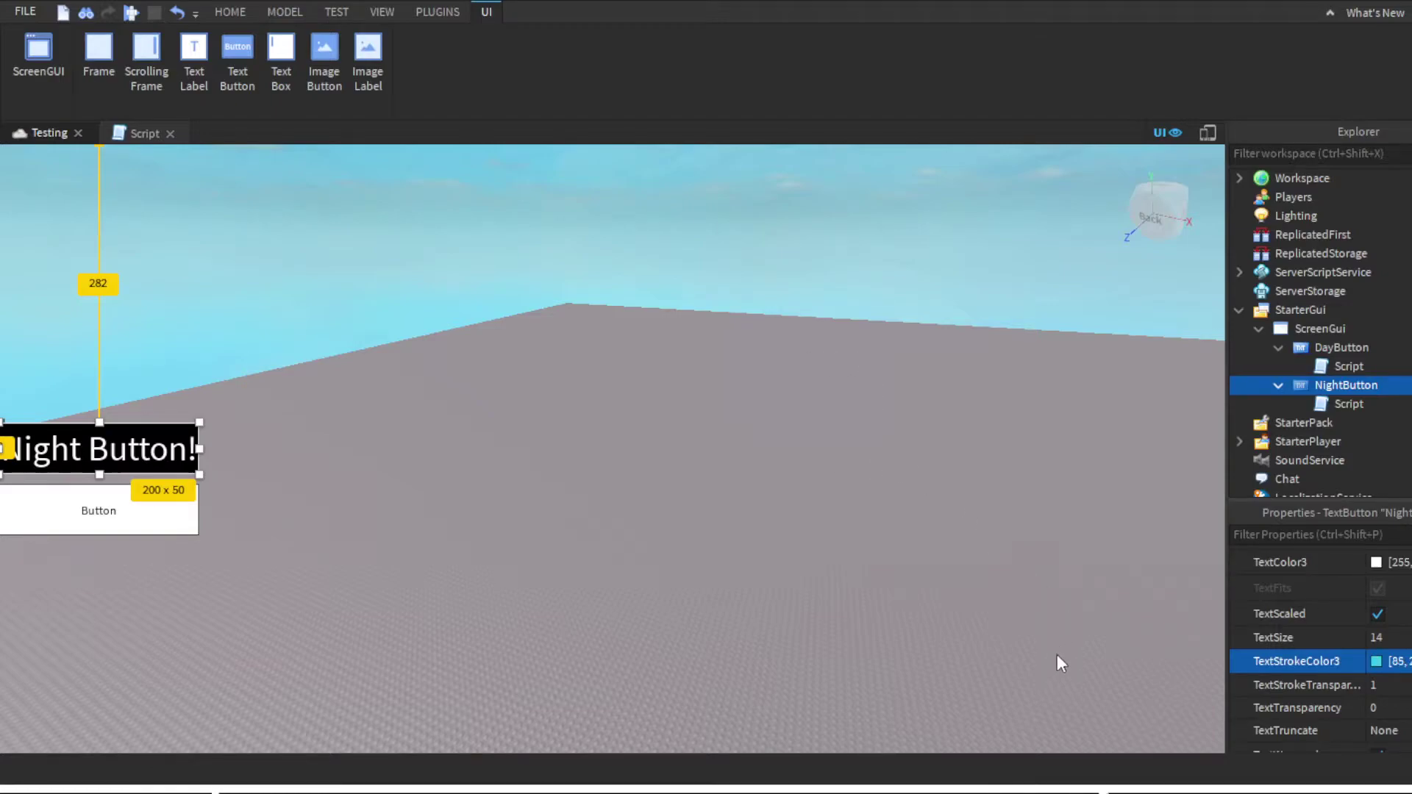
{"action": "left_click", "coordinate": [1379, 686]}
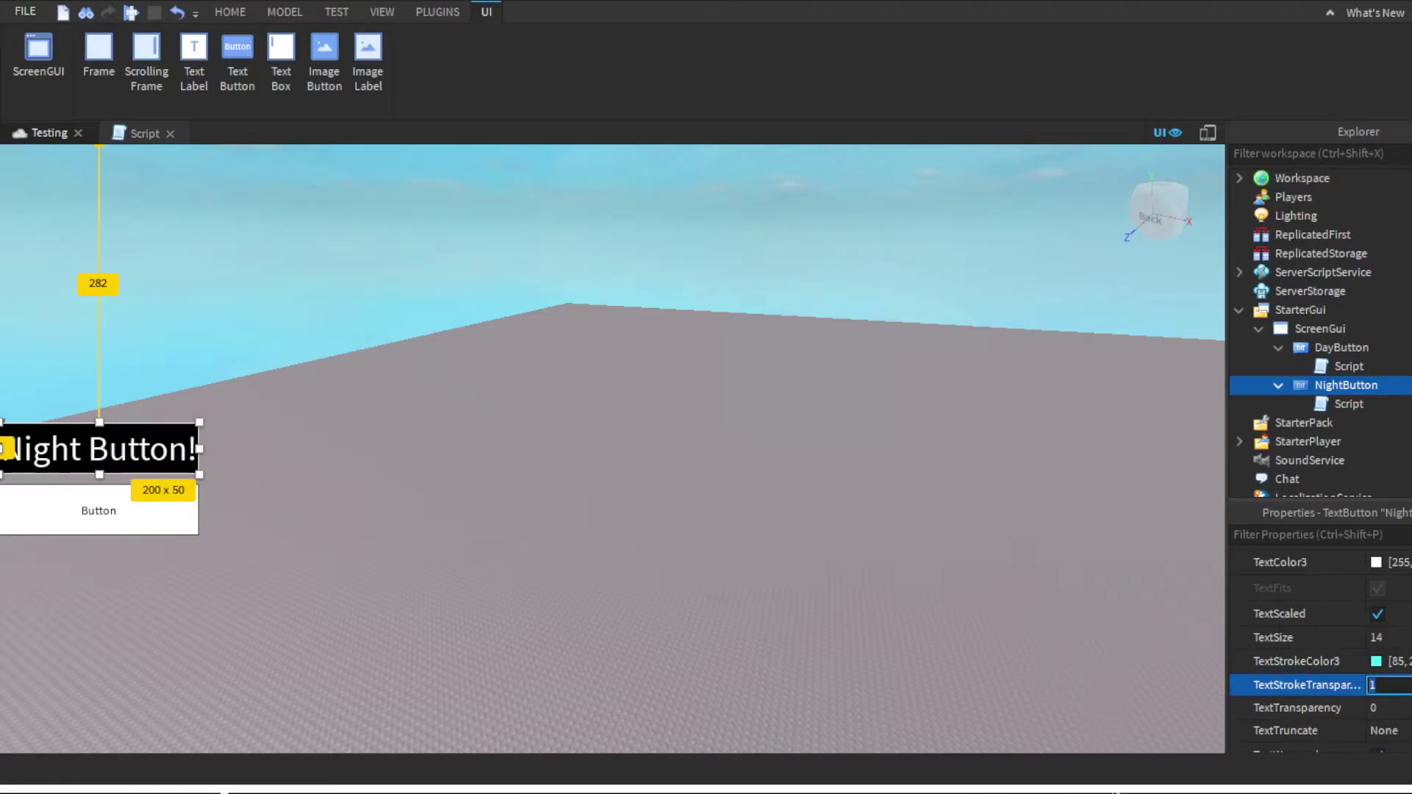
{"action": "type", "text": "0"}
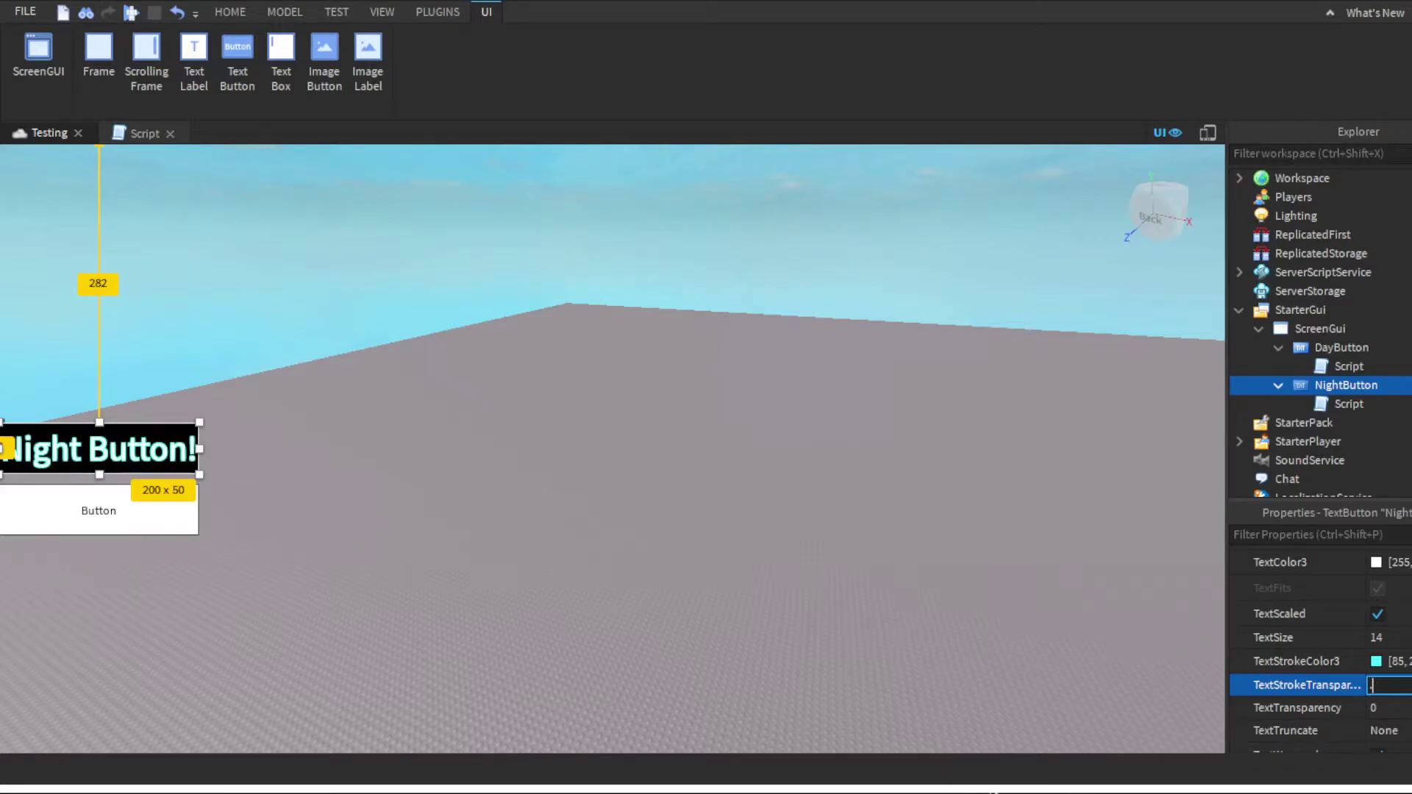
{"action": "type", "text": "0.4"}
{"action": "key", "text": "Return"}
- Select DayButton and make its background yellow
{"action": "left_click", "coordinate": [158, 615]}
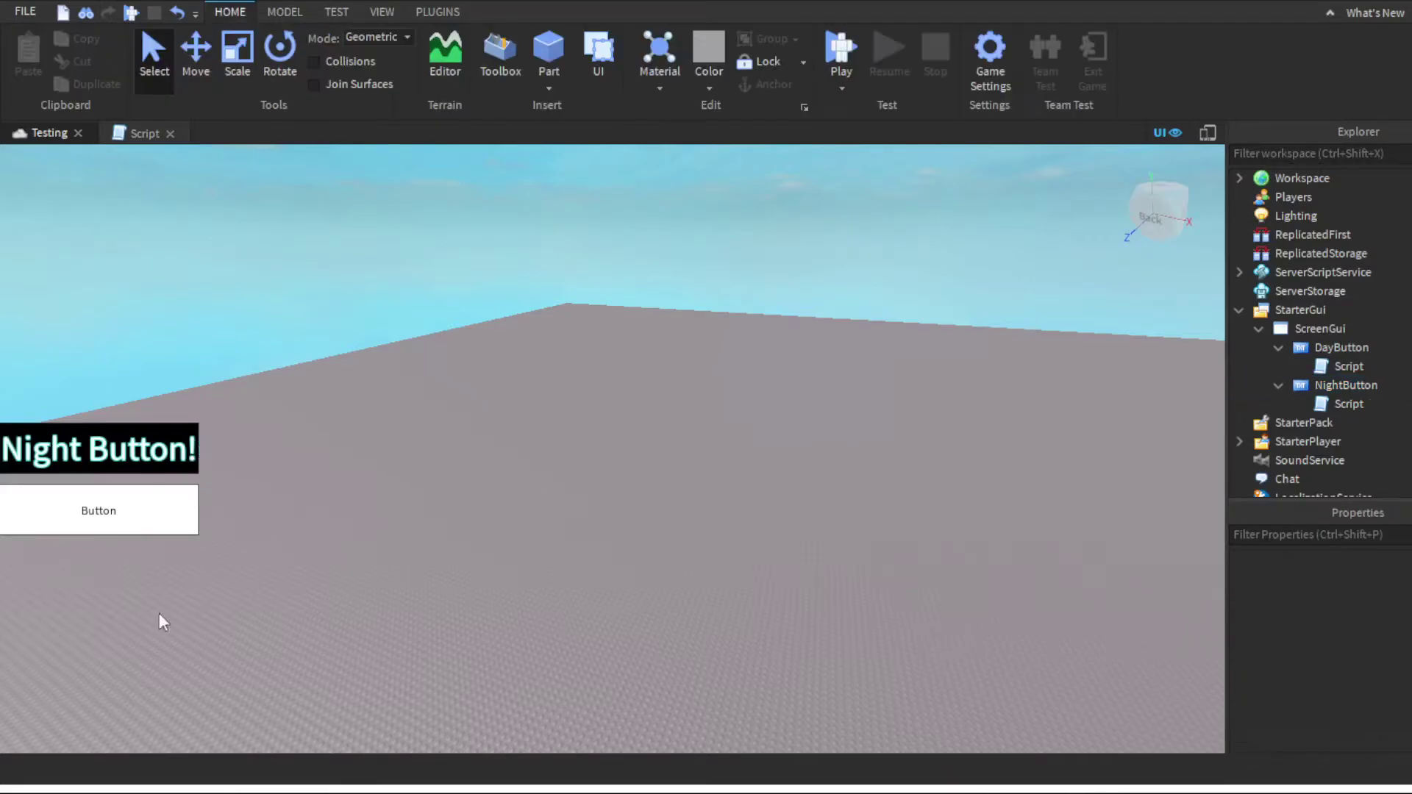
{"action": "scroll", "coordinate": [1016, 637], "scroll_direction": "up", "scroll_amount": 2}
{"action": "left_click", "coordinate": [1342, 348]}
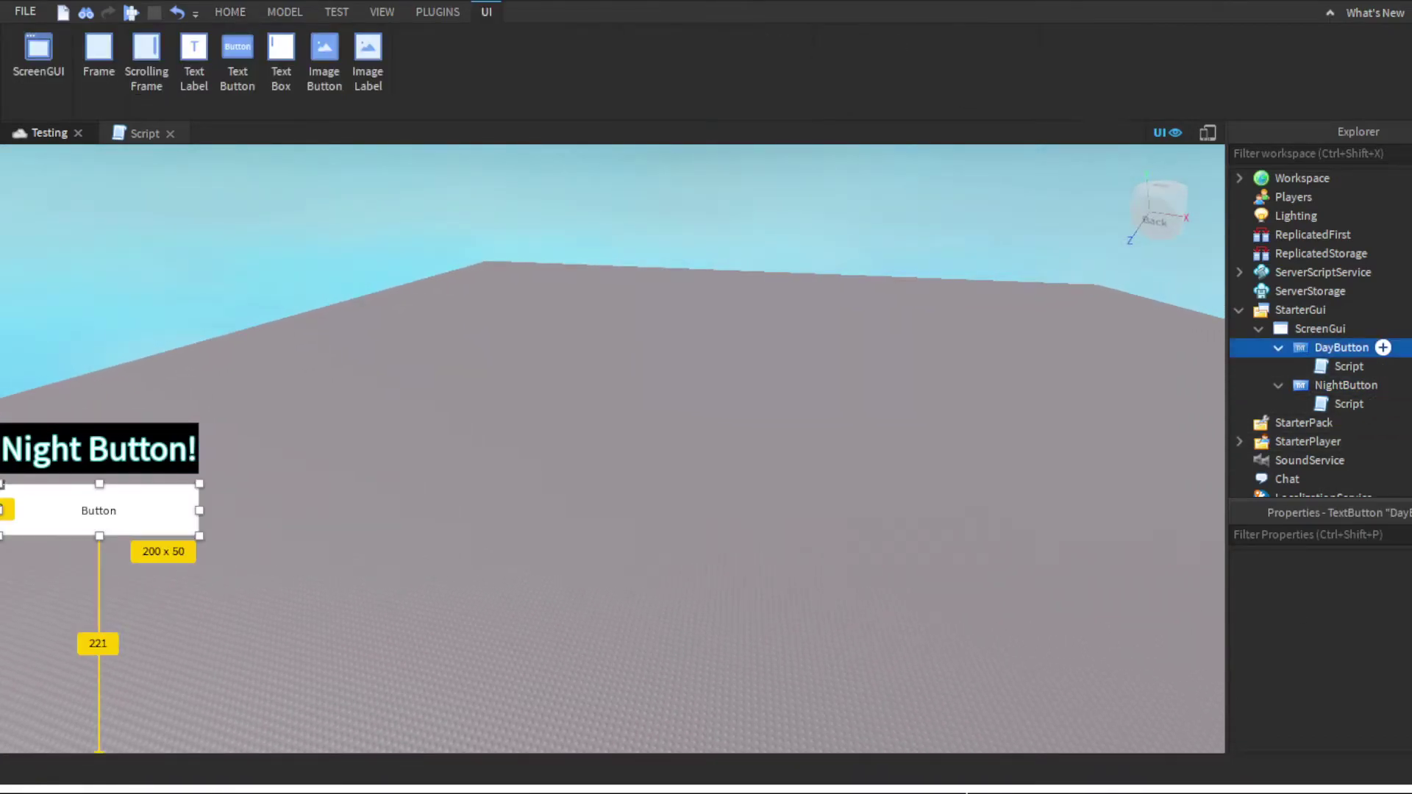
{"action": "left_click", "coordinate": [1302, 651]}
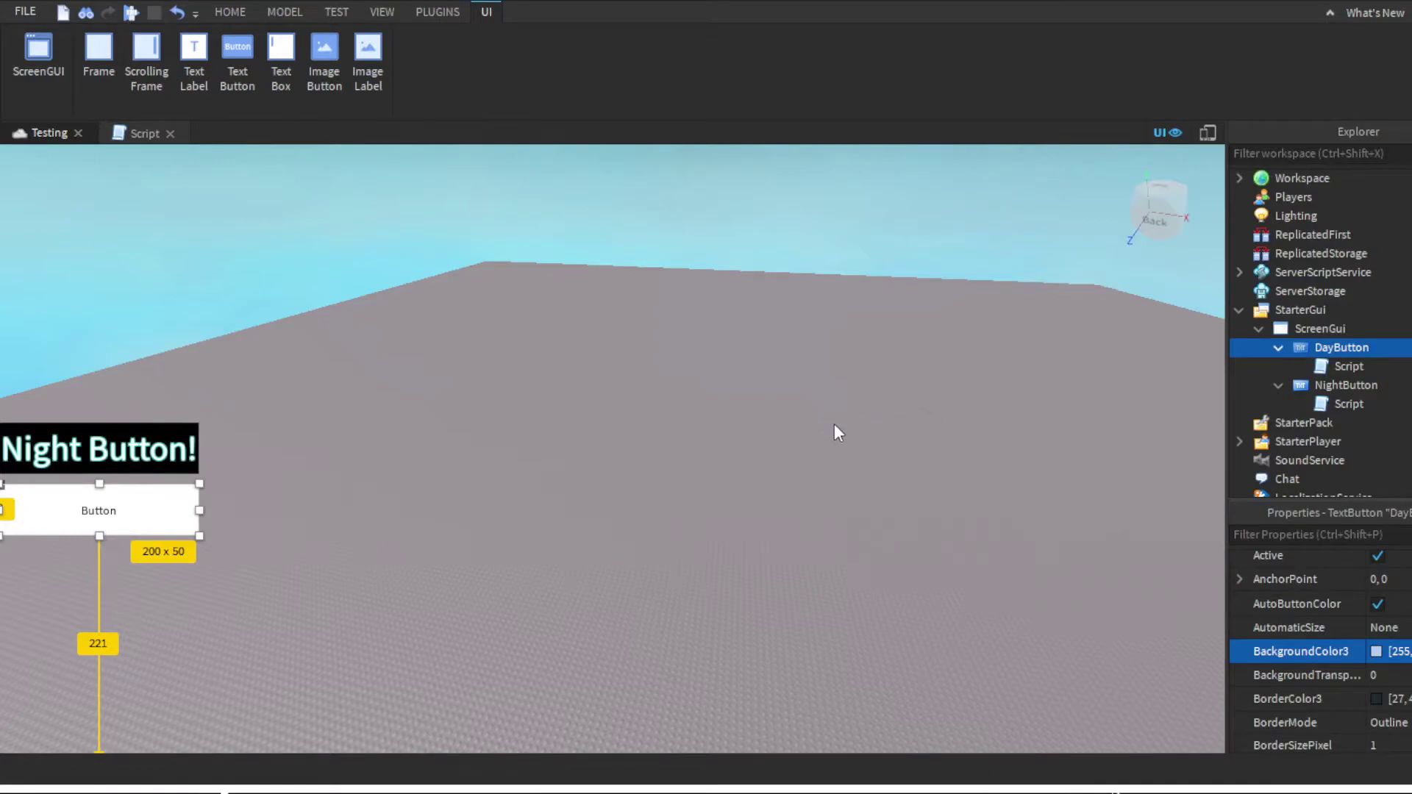
{"action": "key", "text": "Return"}
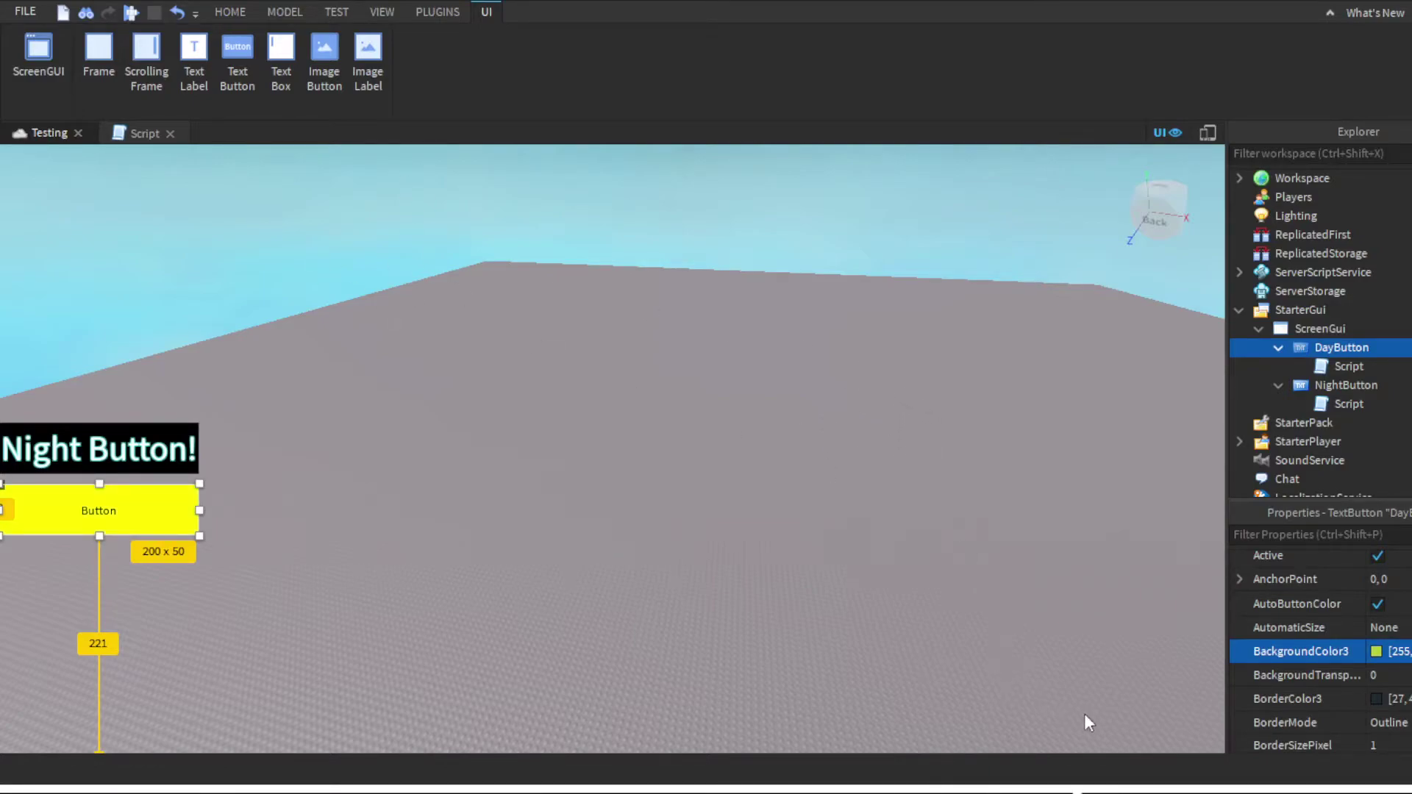
{"action": "right_click_drag", "start_coordinate": [1028, 615], "coordinate": [980, 541]}
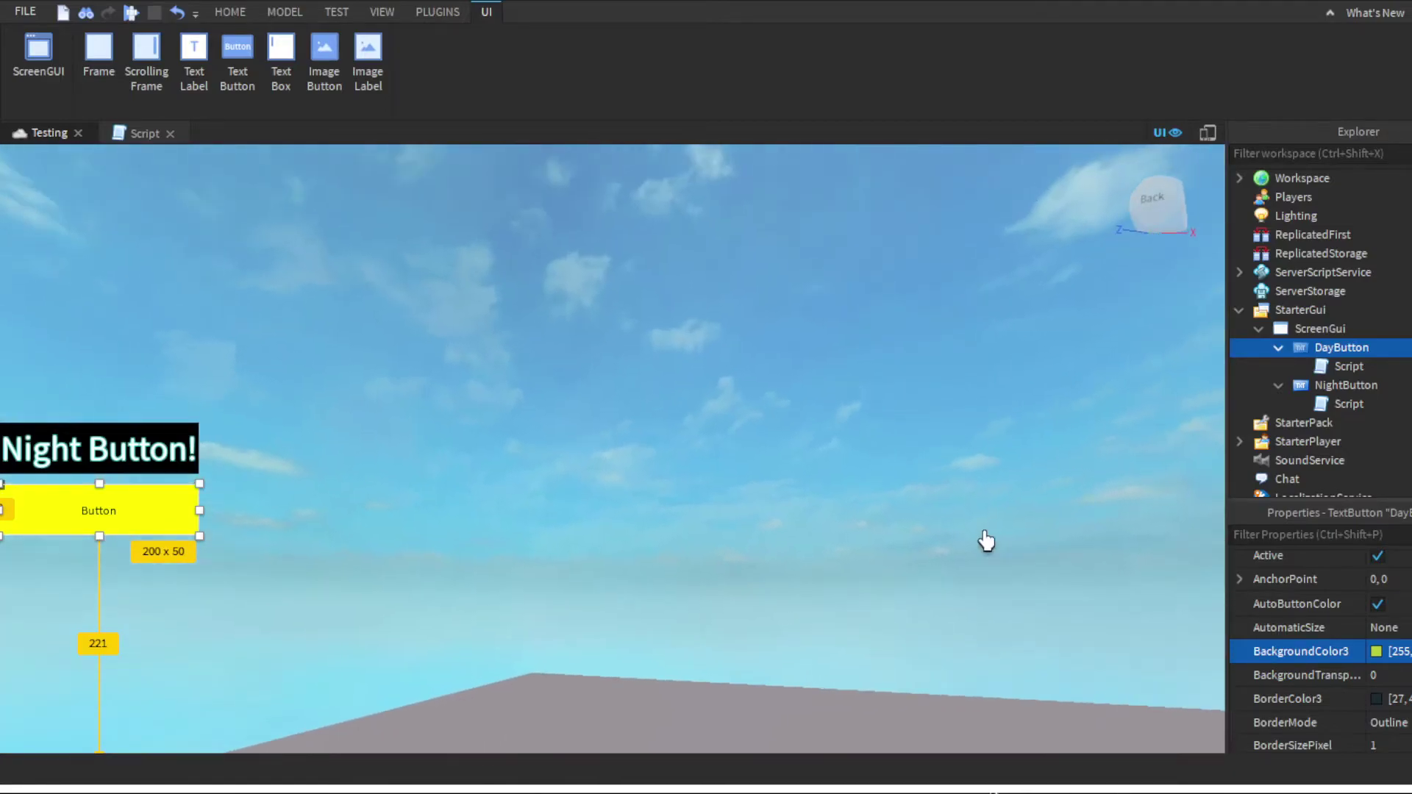
{"action": "right_click_drag", "start_coordinate": [640, 419], "coordinate": [640, 475]}
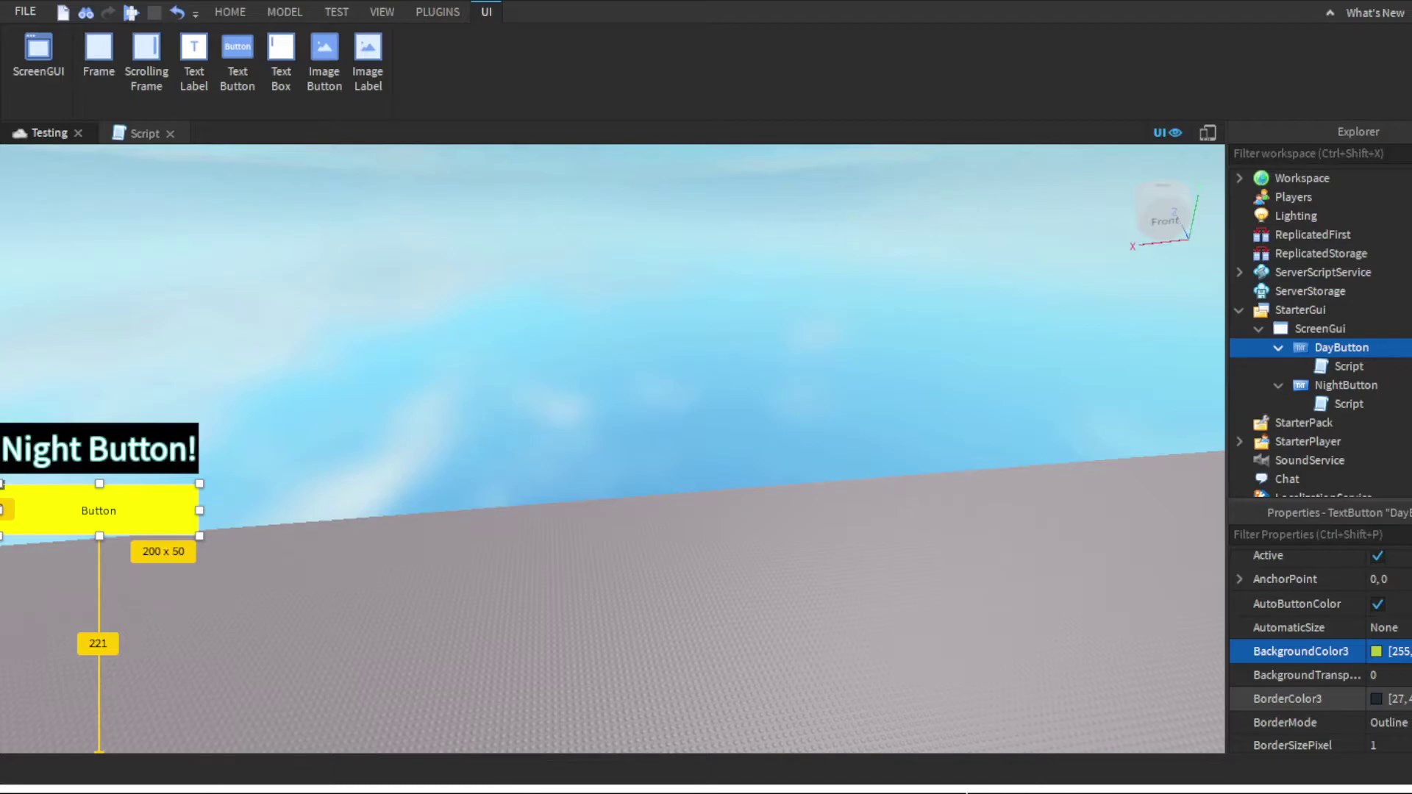
{"action": "scroll", "coordinate": [1318, 662], "scroll_direction": "down", "scroll_amount": 3}
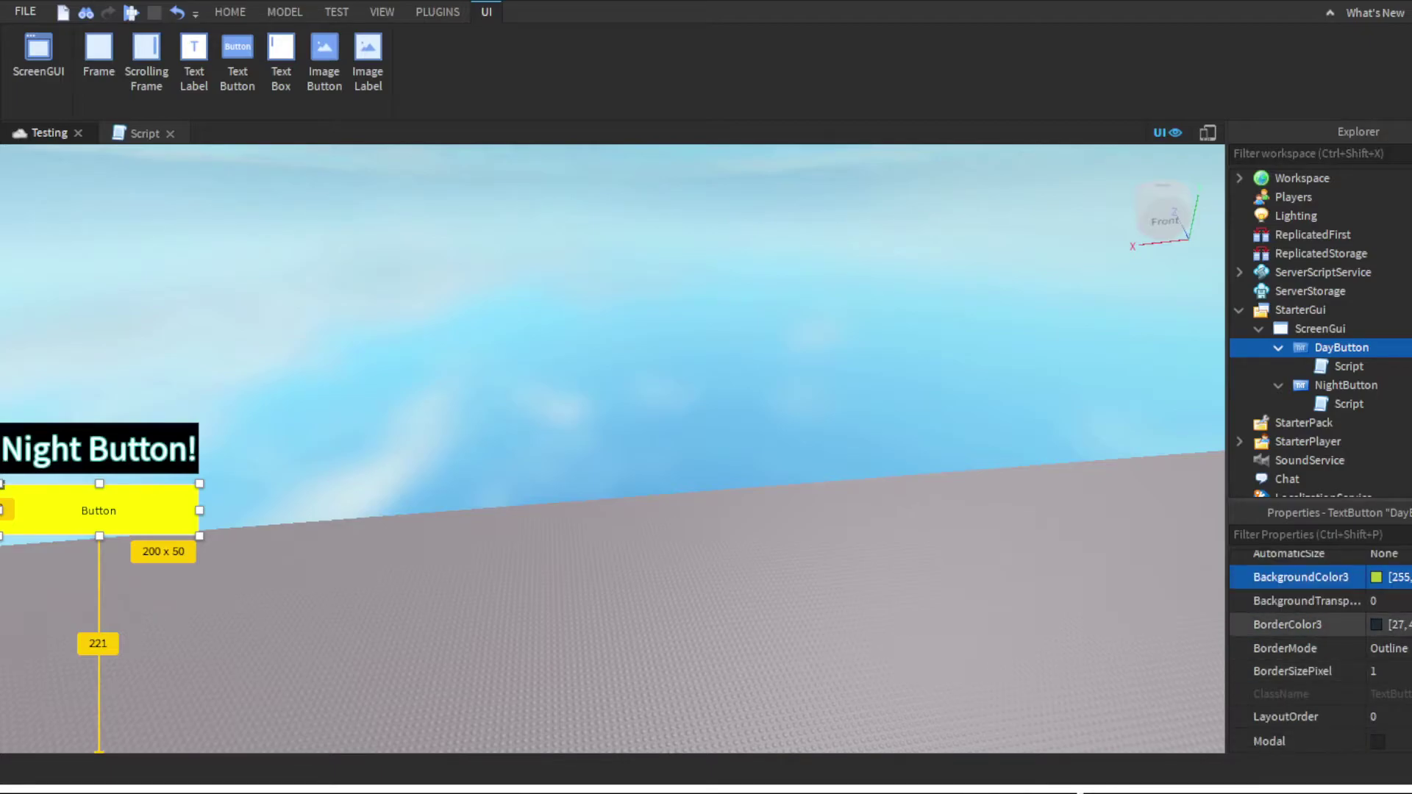
{"action": "scroll", "coordinate": [1319, 662], "scroll_direction": "down", "scroll_amount": 3}
{"action": "scroll", "coordinate": [1319, 662], "scroll_direction": "down", "scroll_amount": 3}
{"action": "scroll", "coordinate": [1318, 663], "scroll_direction": "down", "scroll_amount": 3}
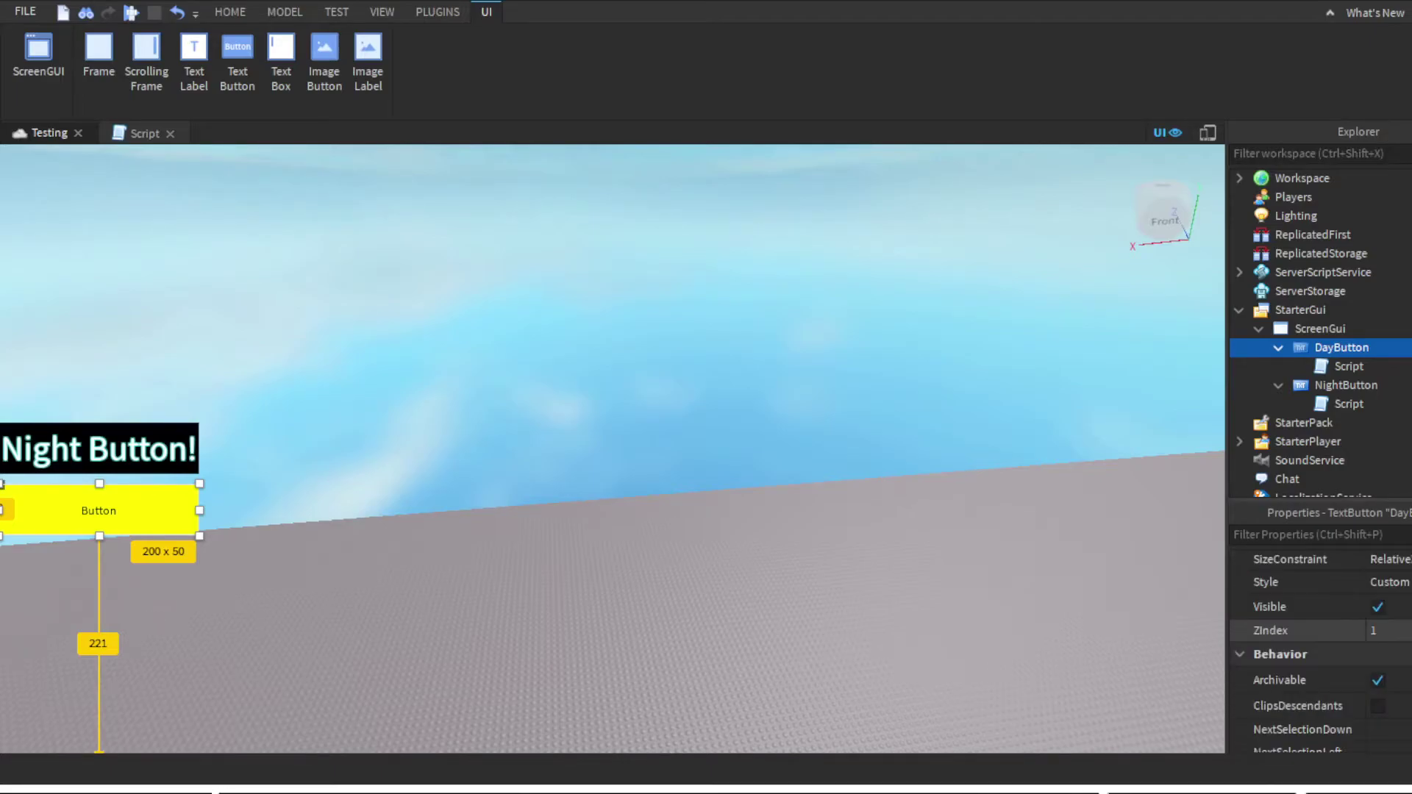
{"action": "scroll", "coordinate": [1318, 662], "scroll_direction": "down", "scroll_amount": 3}
{"action": "scroll", "coordinate": [1318, 663], "scroll_direction": "down", "scroll_amount": 2}
{"action": "scroll", "coordinate": [1319, 662], "scroll_direction": "up", "scroll_amount": 1}
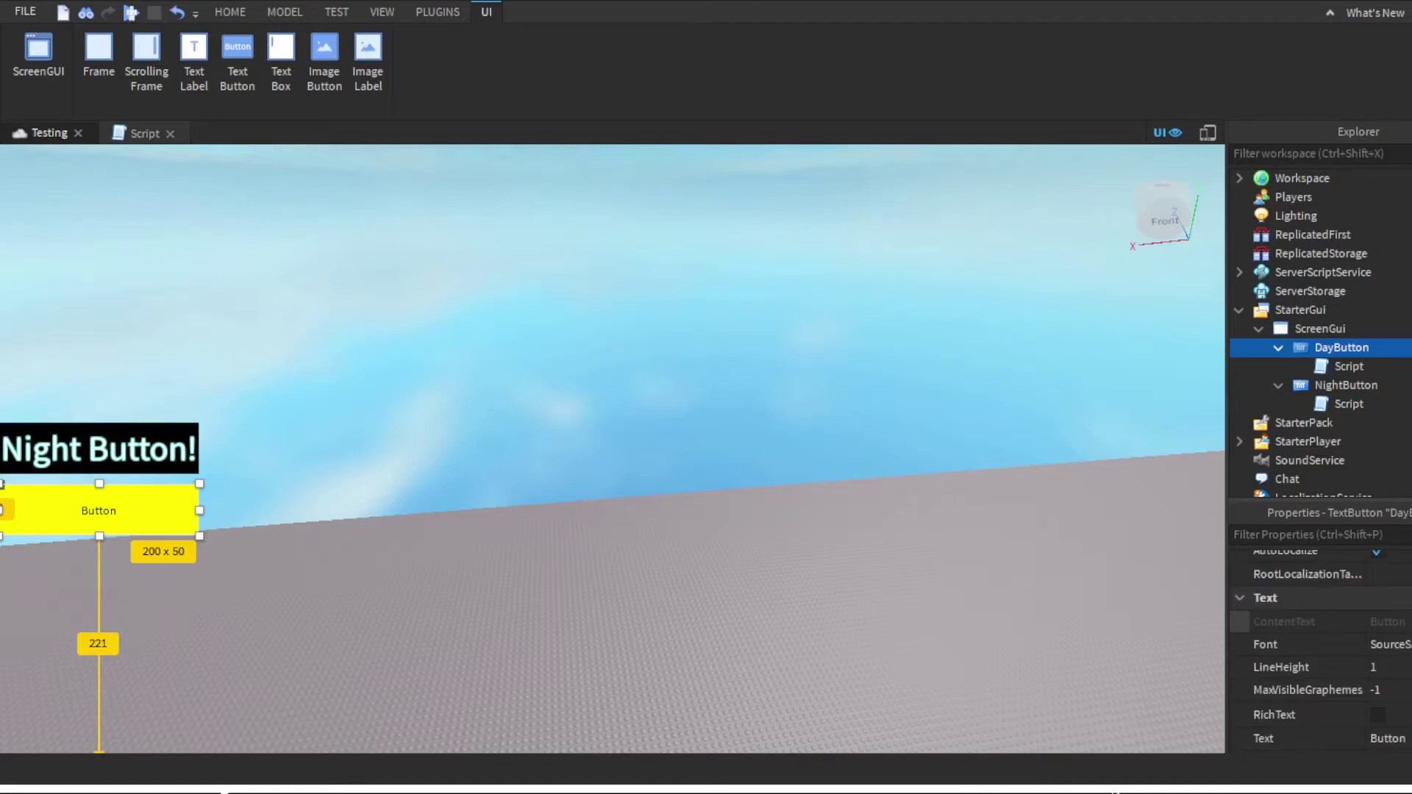
{"action": "scroll", "coordinate": [1319, 663], "scroll_direction": "down", "scroll_amount": 3}
{"action": "scroll", "coordinate": [1318, 662], "scroll_direction": "down", "scroll_amount": 3}
- Enable rich, scaled text on DayButton and relabel it Day Button!
{"action": "left_click", "coordinate": [1377, 566]}
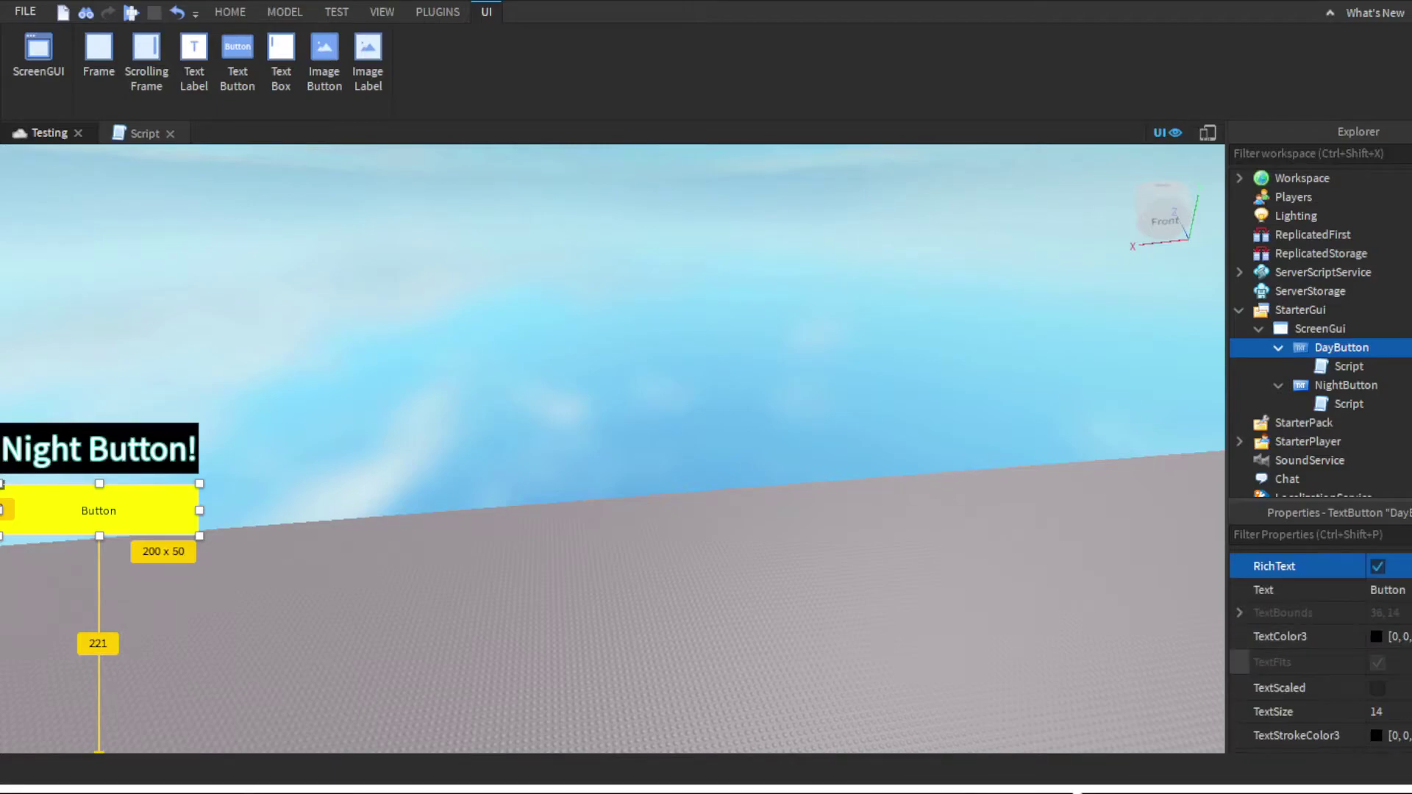
{"action": "left_click", "coordinate": [1378, 687]}
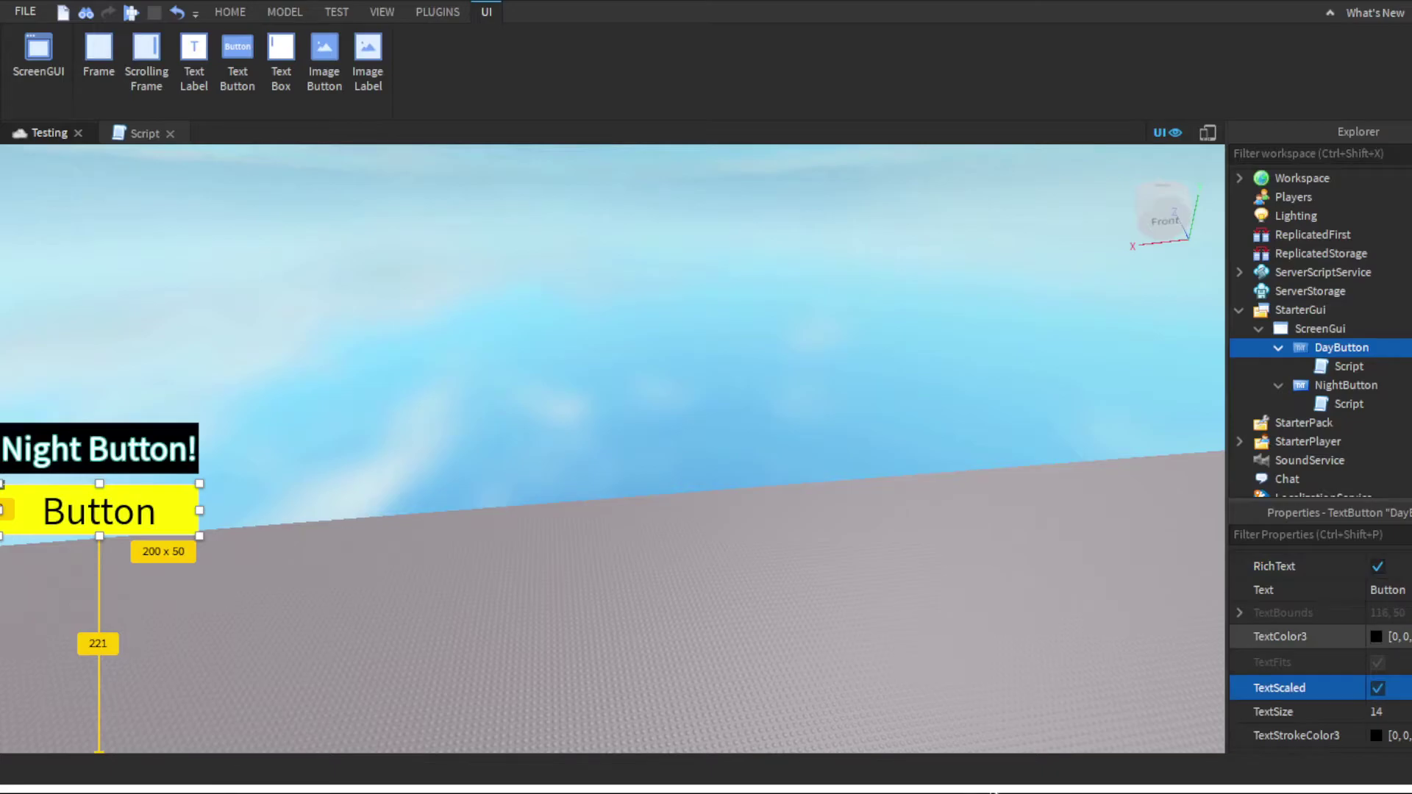
{"action": "scroll", "coordinate": [1314, 634], "scroll_direction": "down", "scroll_amount": 5}
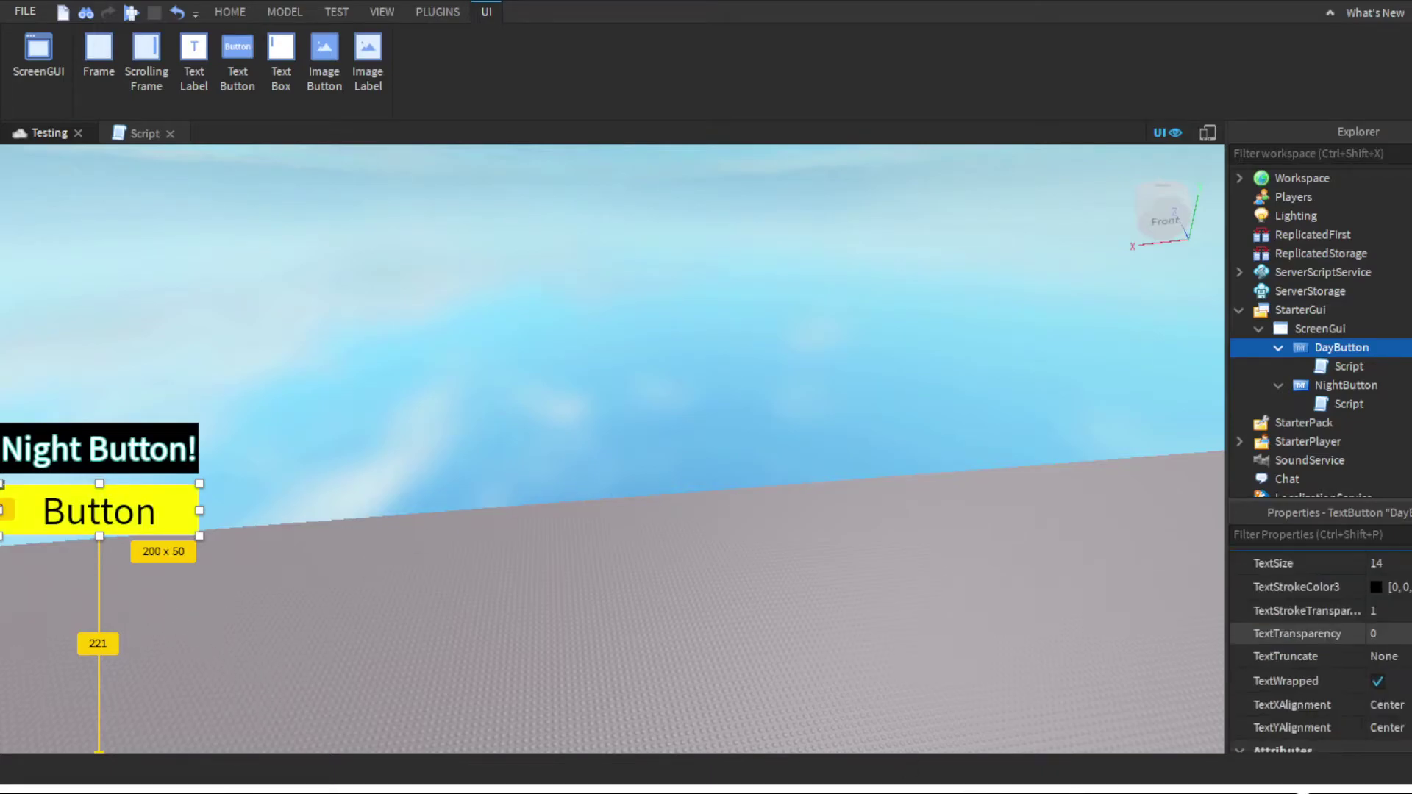
{"action": "scroll", "coordinate": [1318, 651], "scroll_direction": "up", "scroll_amount": 5}
{"action": "left_click", "coordinate": [1386, 590]}
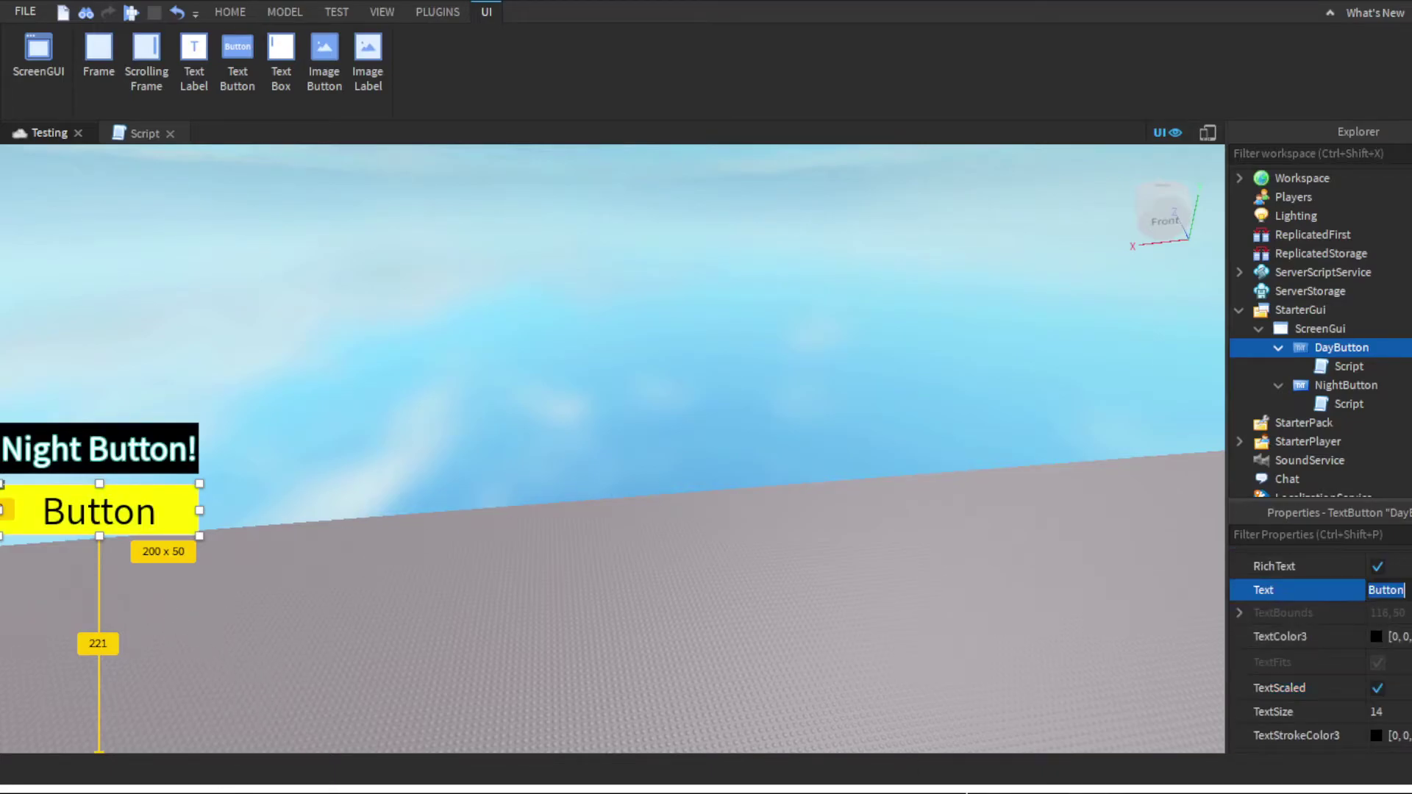
{"action": "type", "text": "Day"}
{"action": "key", "text": "Return"}
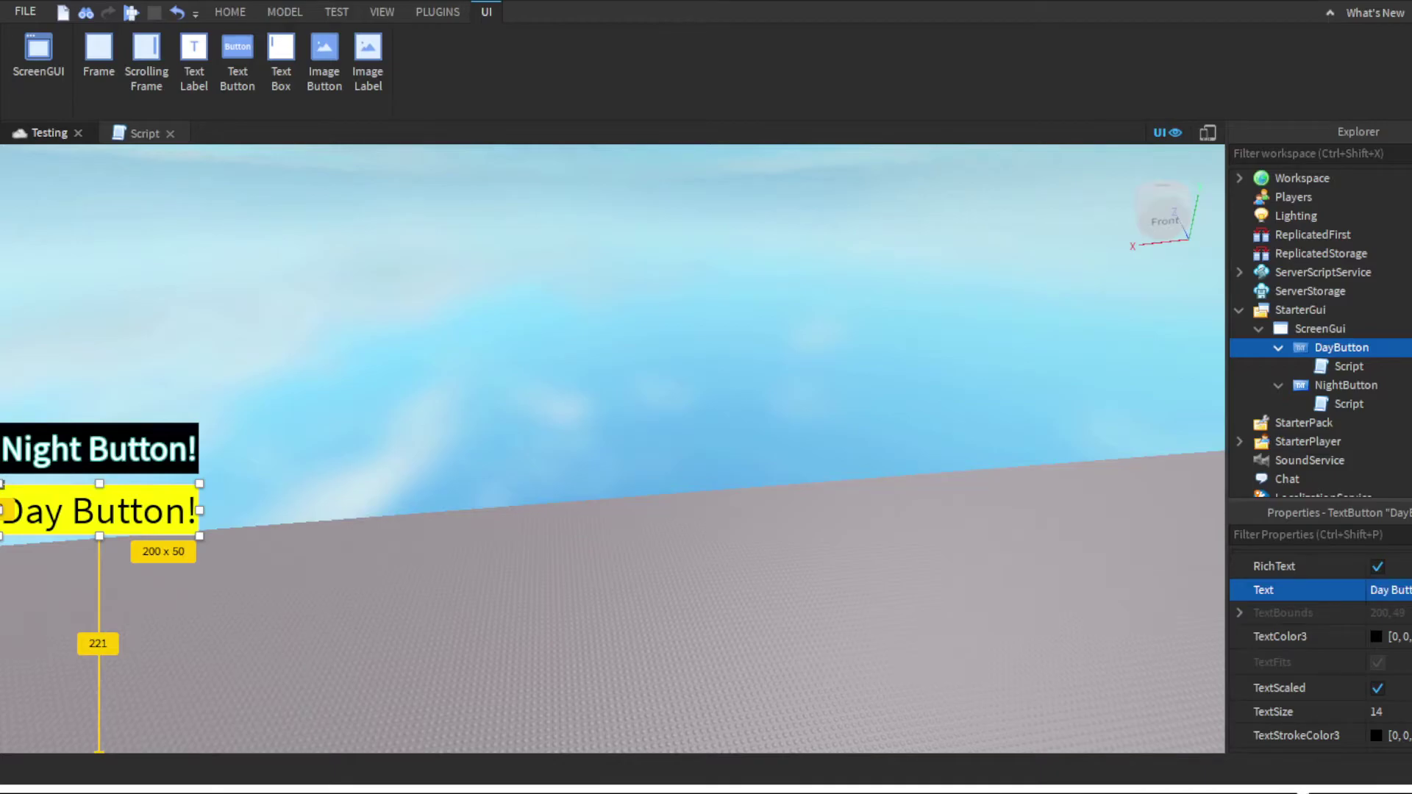
{"action": "right_click_drag", "start_coordinate": [1044, 452], "coordinate": [927, 363]}
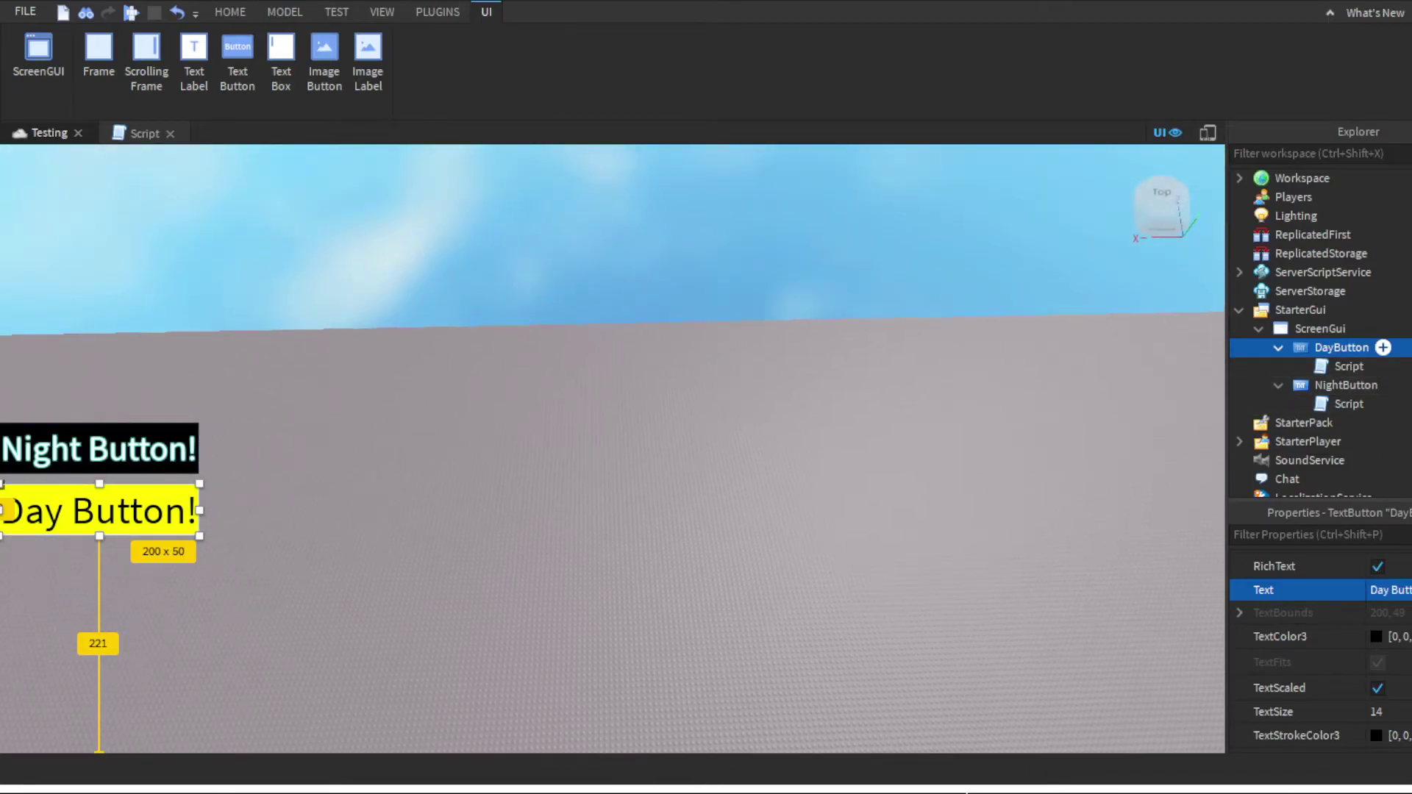
{"action": "right_click_drag", "start_coordinate": [1135, 405], "coordinate": [600, 378]}
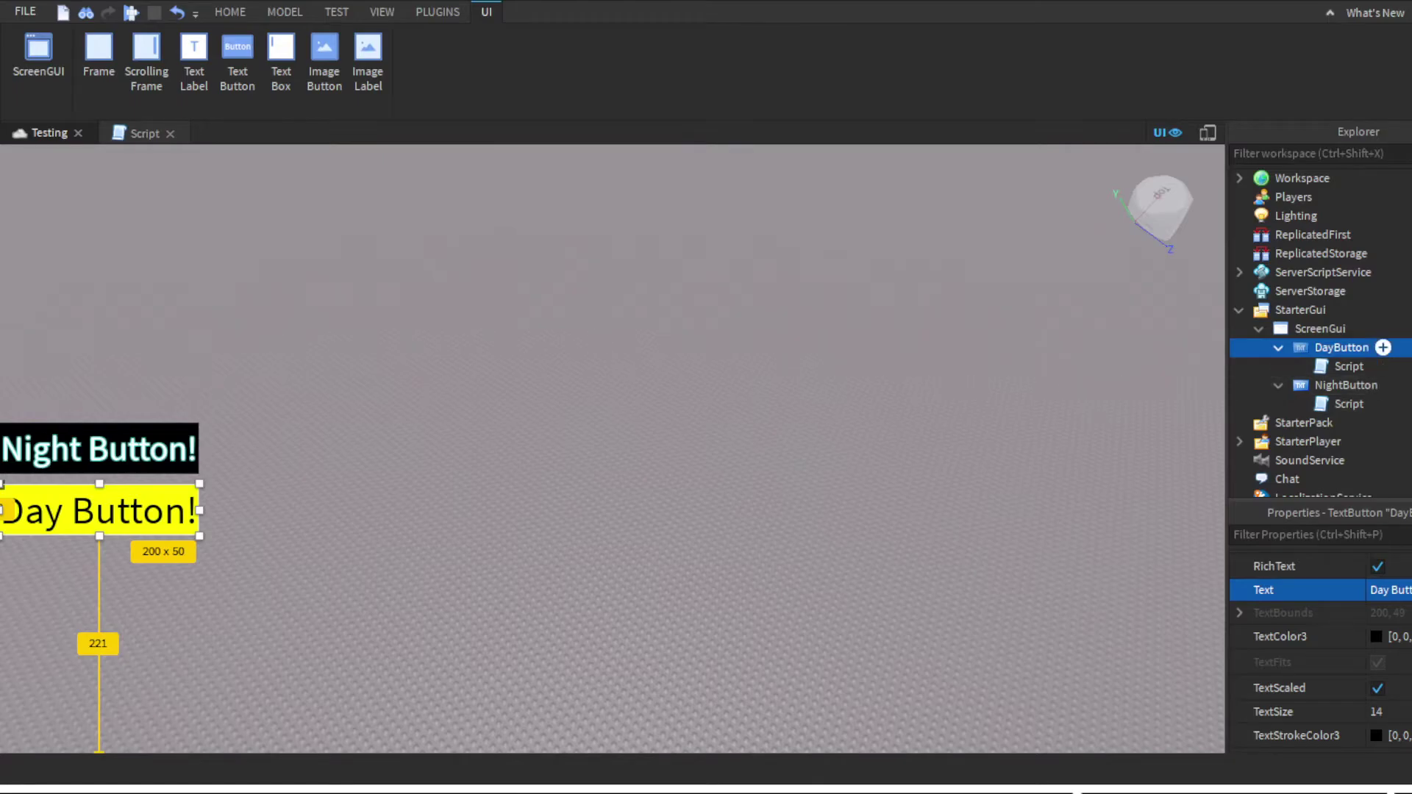
{"action": "left_click", "coordinate": [1358, 366]}
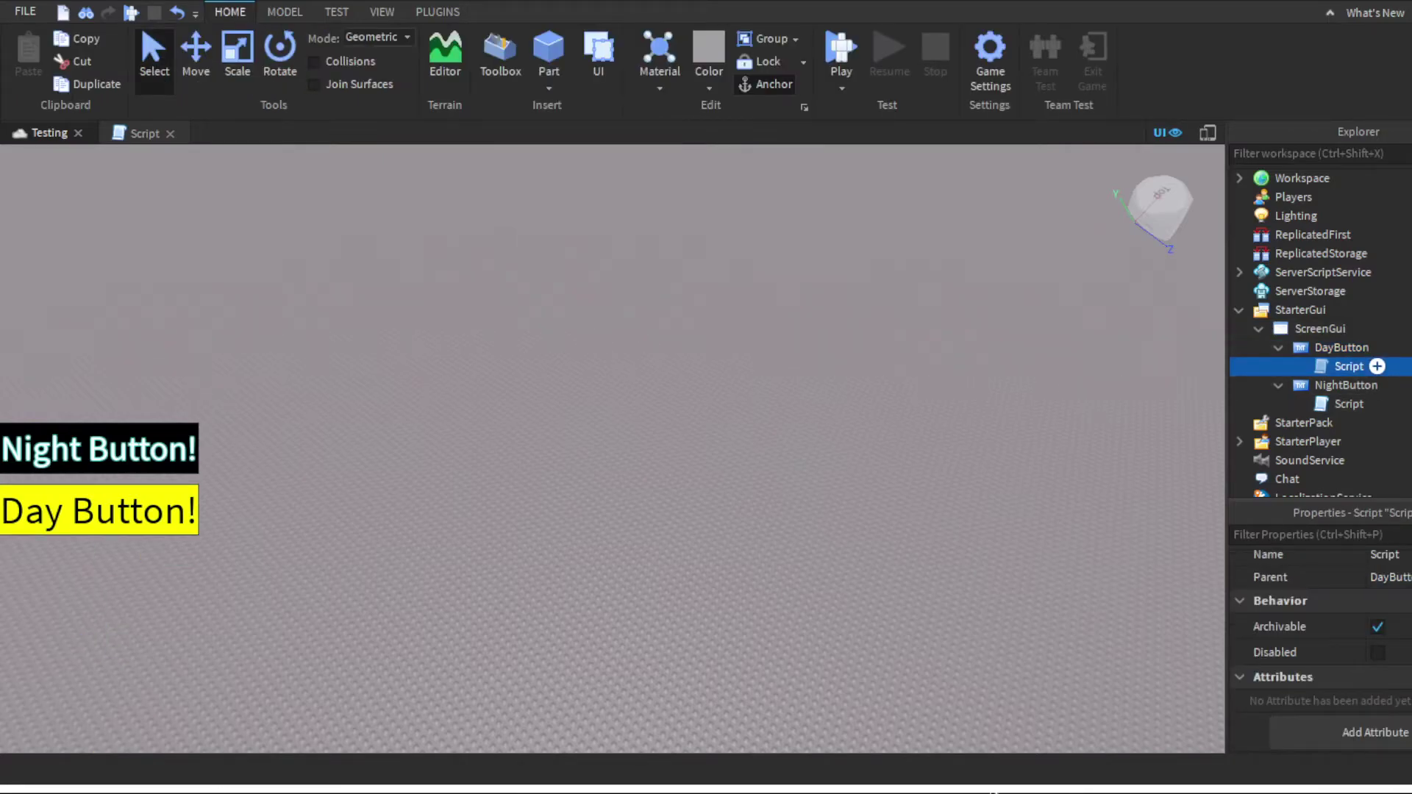
- Replace line 2 of DayButton's script with game.Lighting.ClockTime = 14
{"action": "double_click", "coordinate": [1378, 367]}
{"action": "left_click_drag", "start_coordinate": [413, 172], "coordinate": [88, 173]}
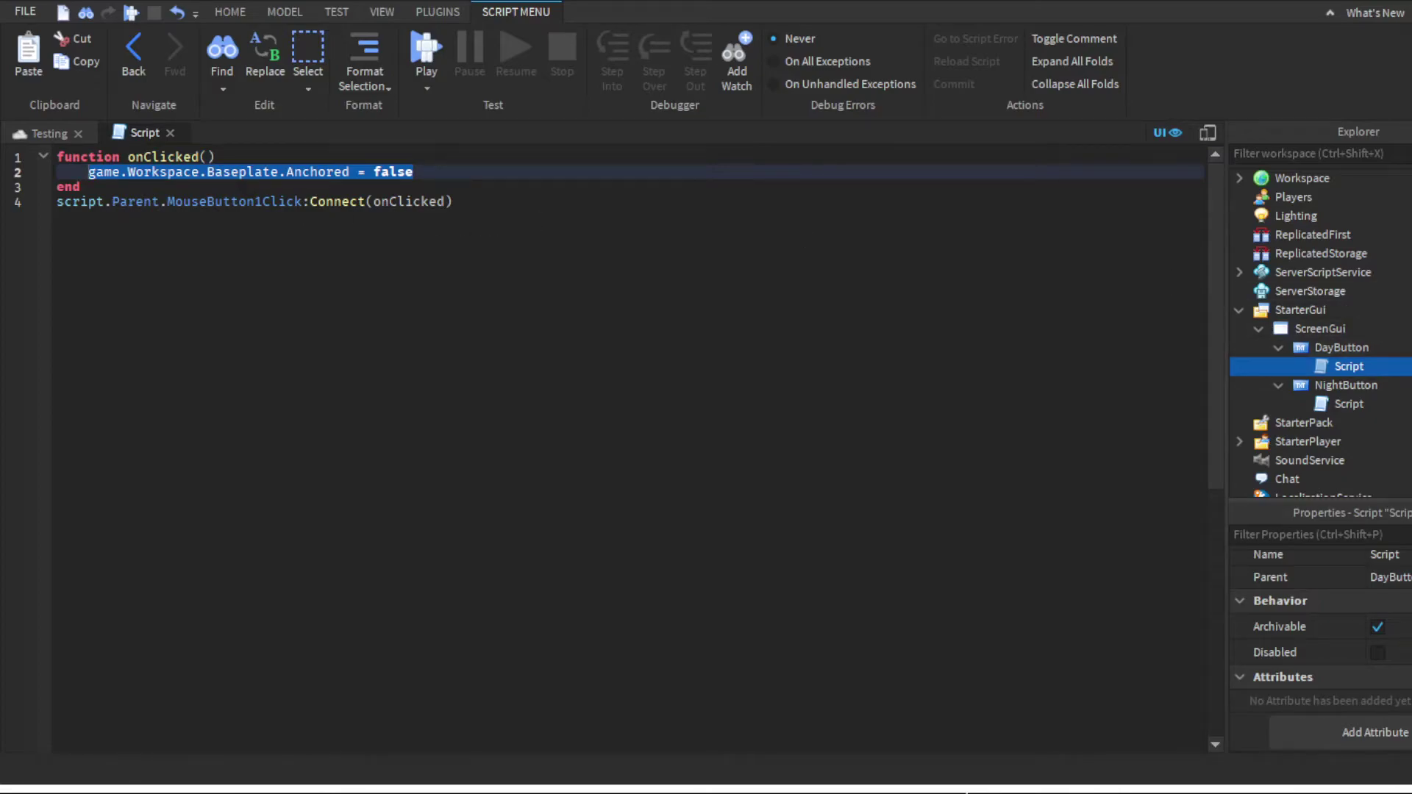
{"action": "type", "text": "game.Lighting.Clo"}
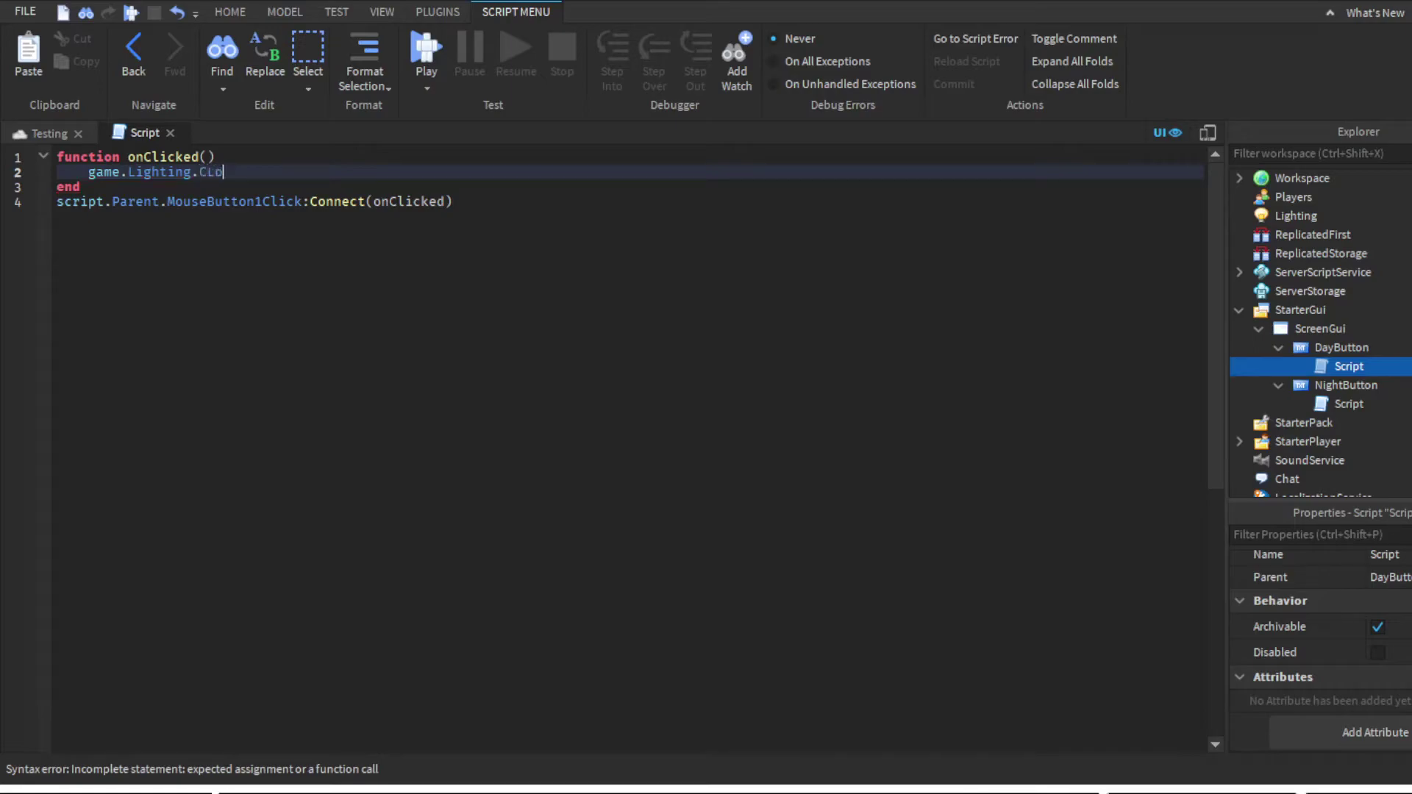
{"action": "type", "text": "ckTime = 14"}
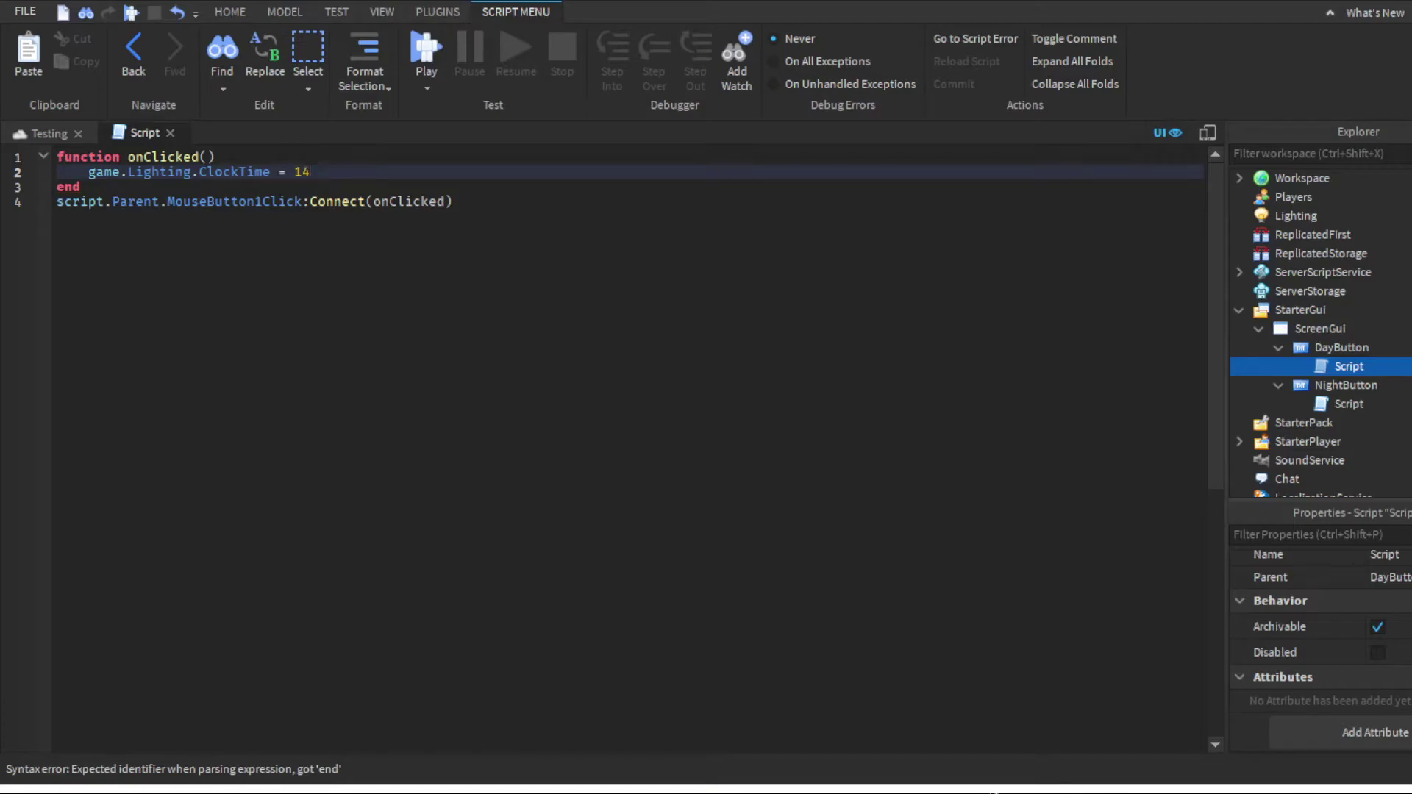
- Return to the scene, select Lighting and look up at the sun
{"action": "left_click", "coordinate": [44, 132]}
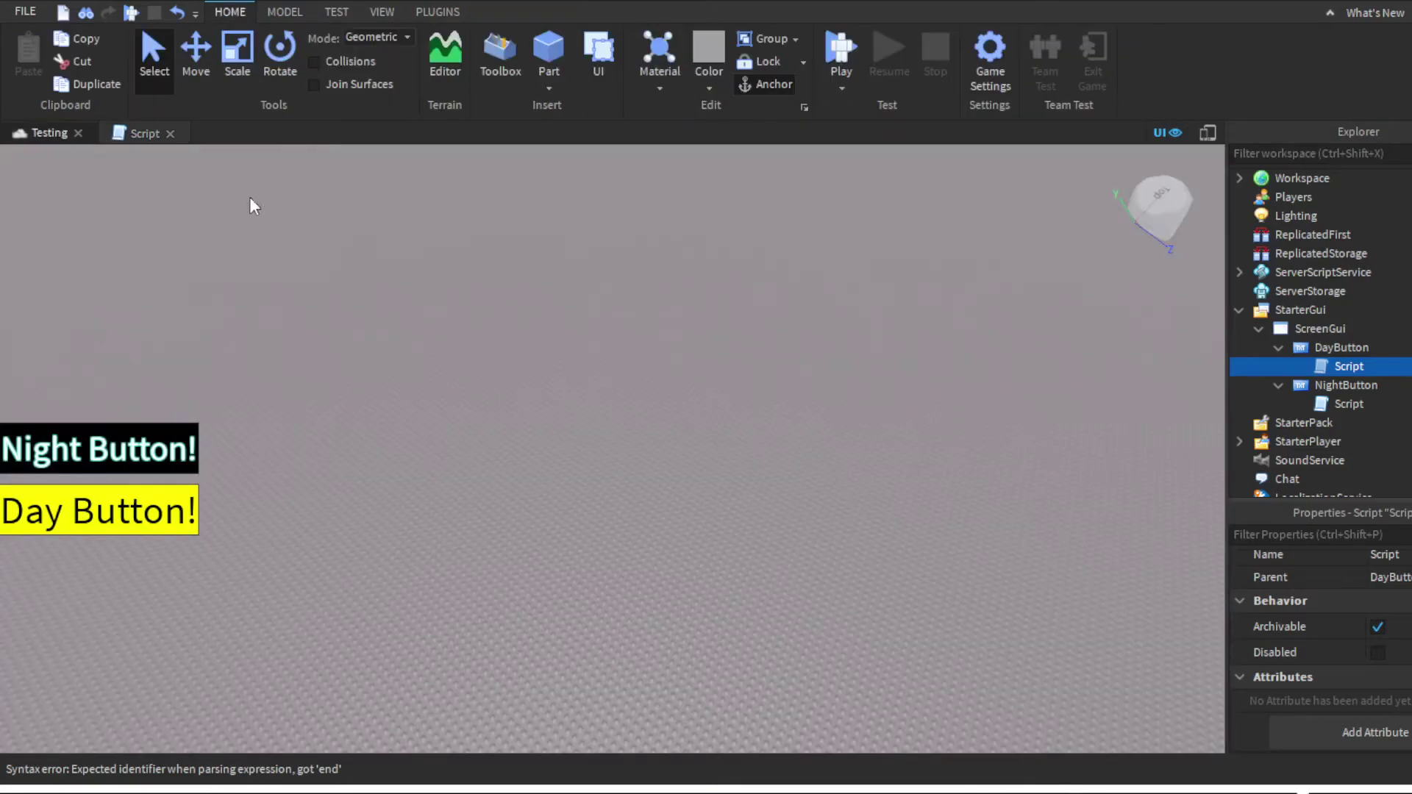
{"action": "left_click", "coordinate": [1297, 215]}
{"action": "scroll", "coordinate": [1318, 641], "scroll_direction": "down", "scroll_amount": 5}
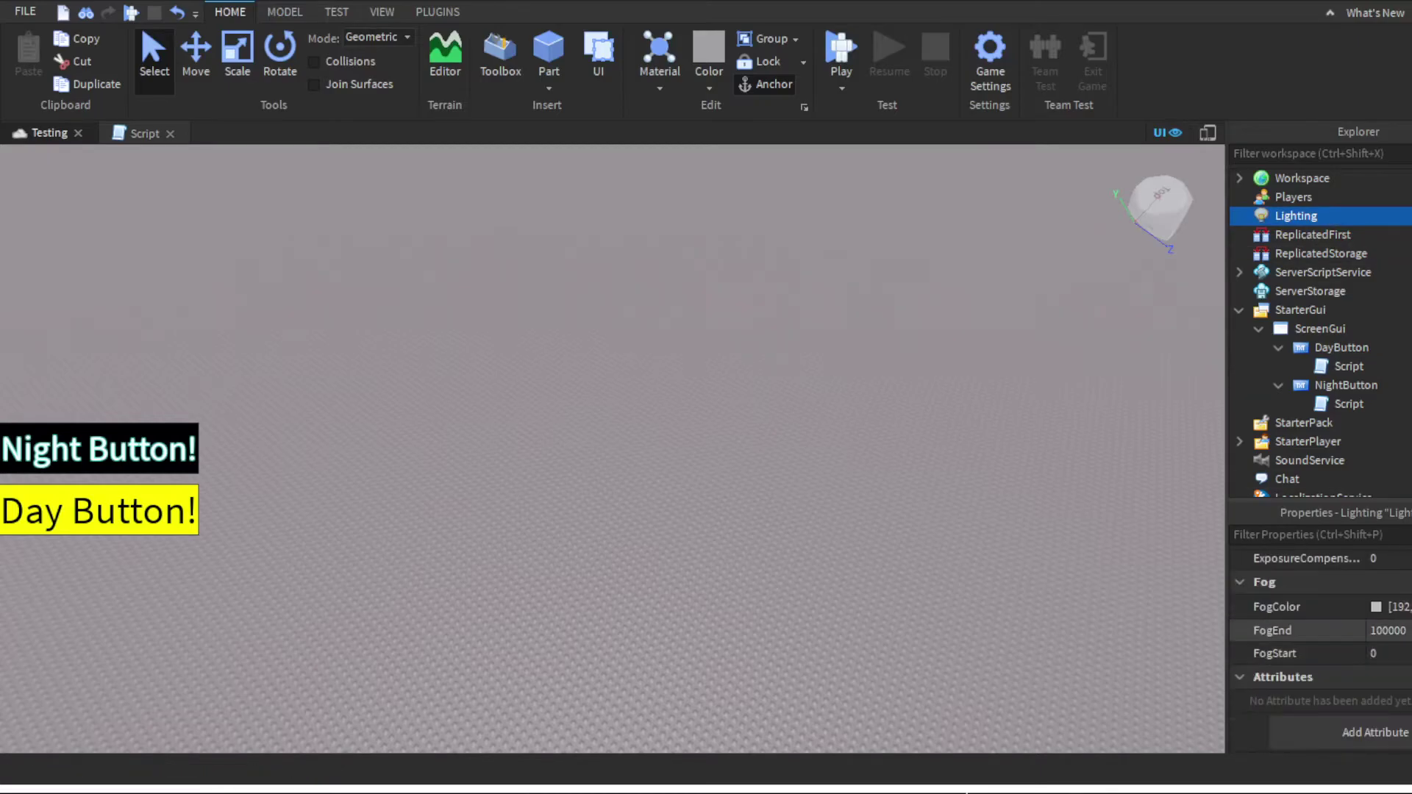
{"action": "scroll", "coordinate": [1318, 640], "scroll_direction": "up", "scroll_amount": 3}
{"action": "scroll", "coordinate": [1319, 640], "scroll_direction": "up", "scroll_amount": 3}
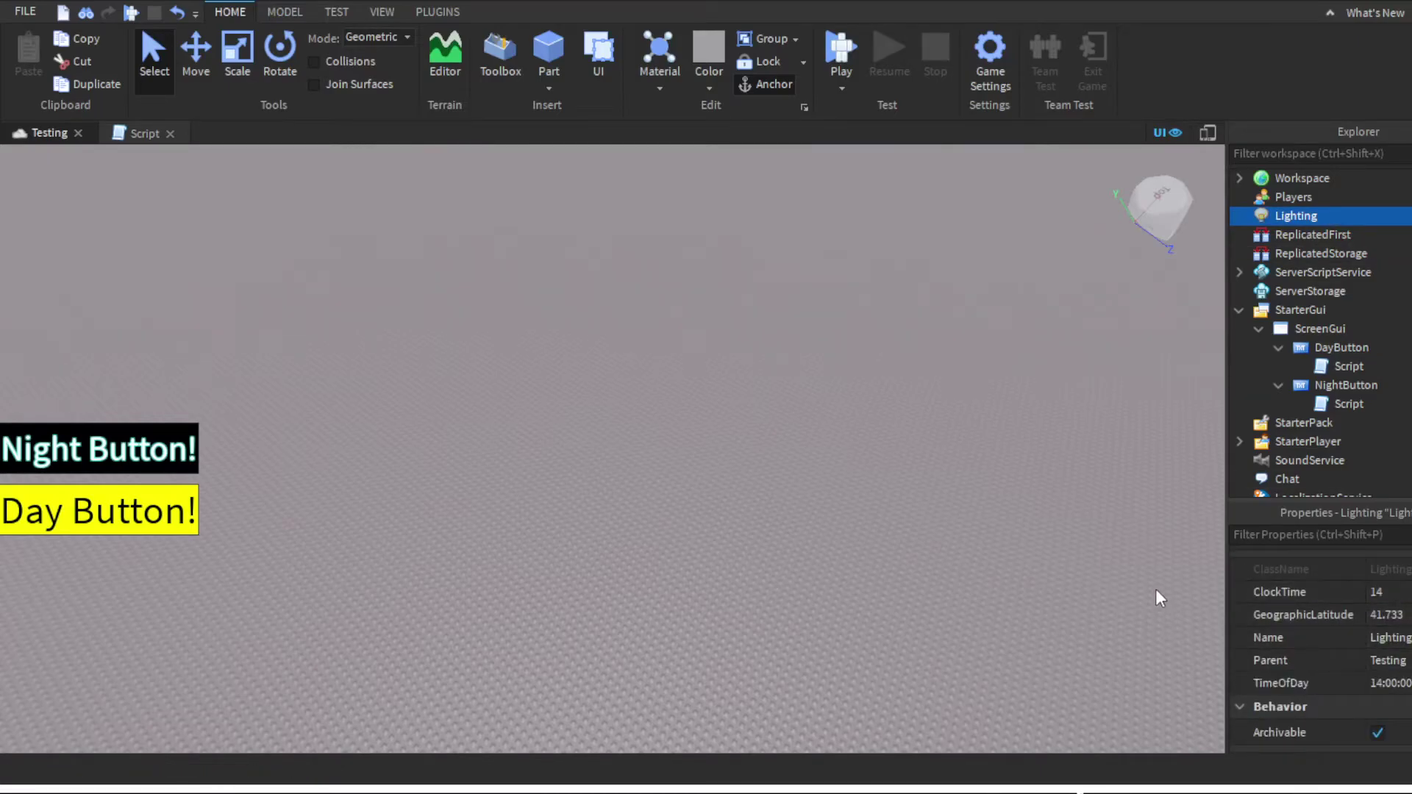
{"action": "right_click_drag", "start_coordinate": [1158, 593], "coordinate": [1157, 593]}
{"action": "right_click_drag", "start_coordinate": [389, 381], "coordinate": [677, 432]}
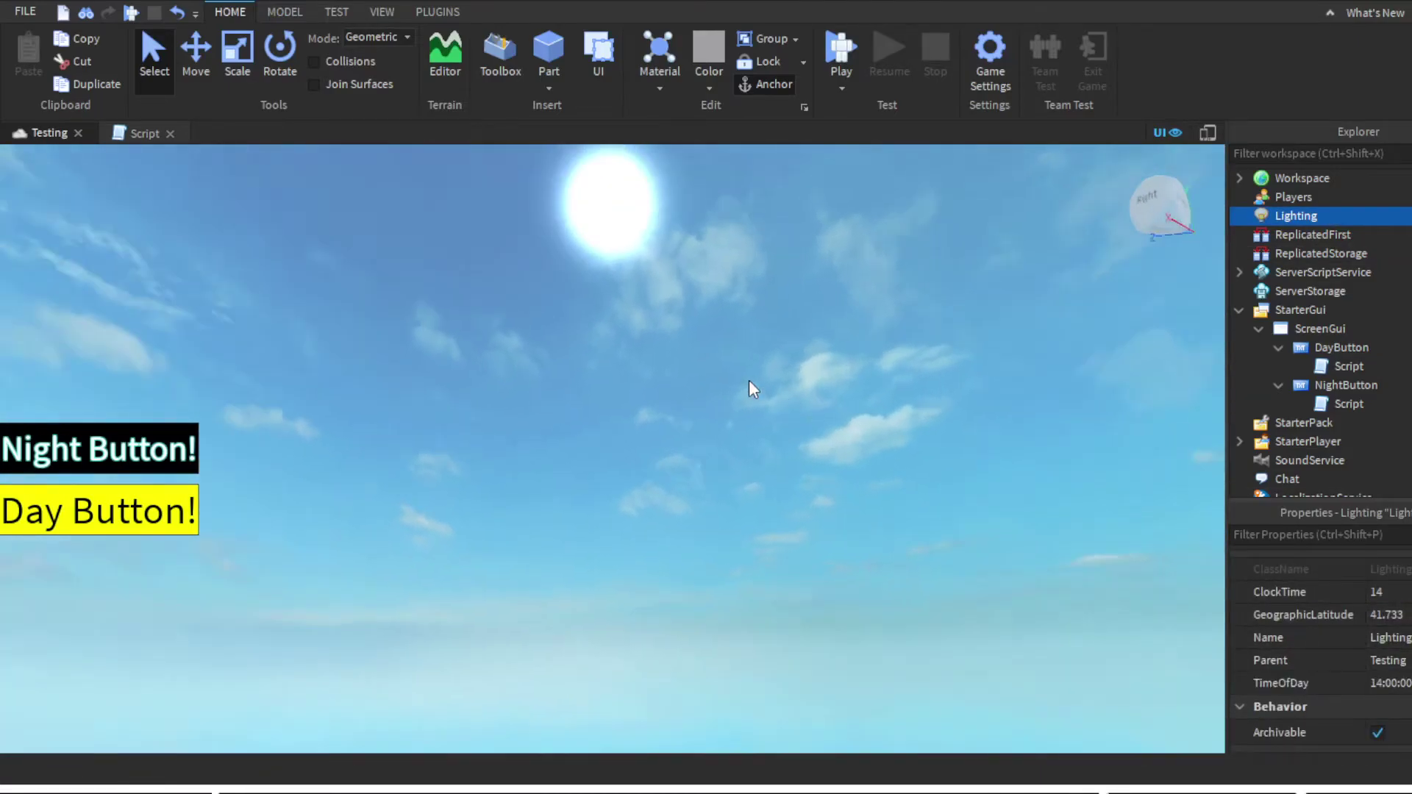
{"action": "mouse_move", "coordinate": [750, 387]}
{"action": "right_mouse_down"}
{"action": "mouse_move", "coordinate": [791, 315]}
{"action": "mouse_move", "coordinate": [623, 328]}
{"action": "right_mouse_up"}
- Clear the selection and reopen the DayButton script setting ClockTime to 14
{"action": "left_click", "coordinate": [792, 326]}
{"action": "right_click_drag", "start_coordinate": [777, 468], "coordinate": [777, 469]}
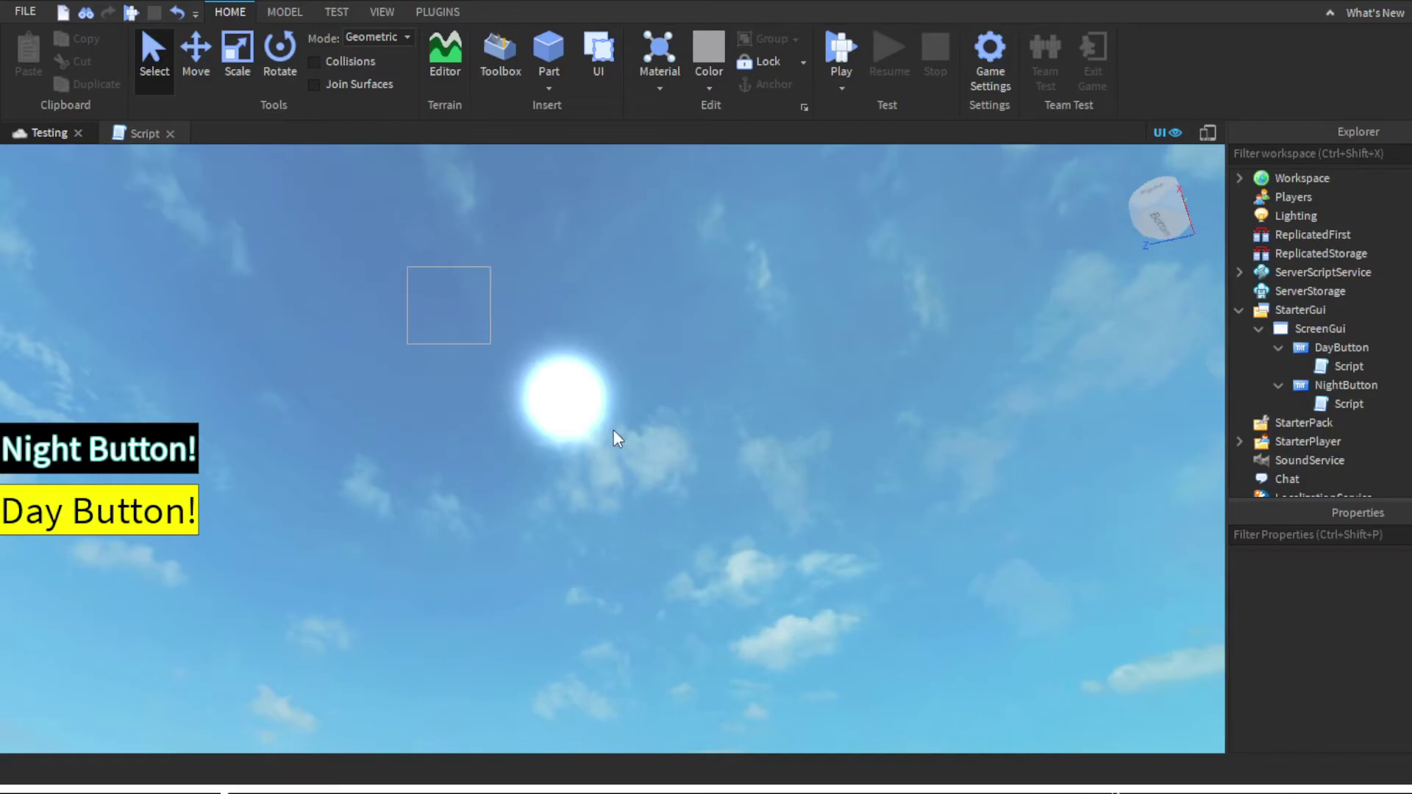
{"action": "mouse_move", "coordinate": [614, 429]}
{"action": "right_mouse_down"}
{"action": "mouse_move", "coordinate": [681, 391]}
{"action": "mouse_move", "coordinate": [668, 384]}
{"action": "right_mouse_up"}
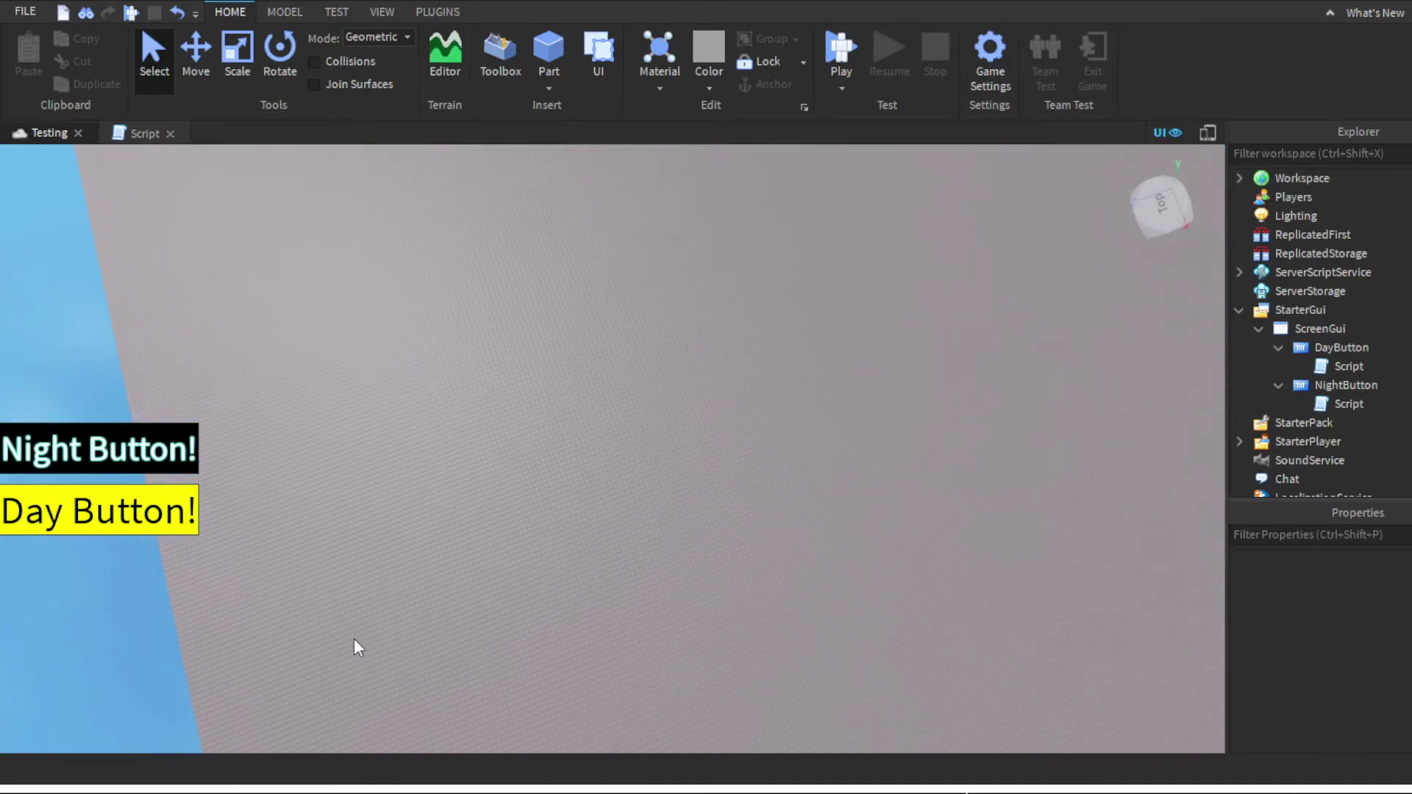
{"action": "left_click", "coordinate": [141, 132]}
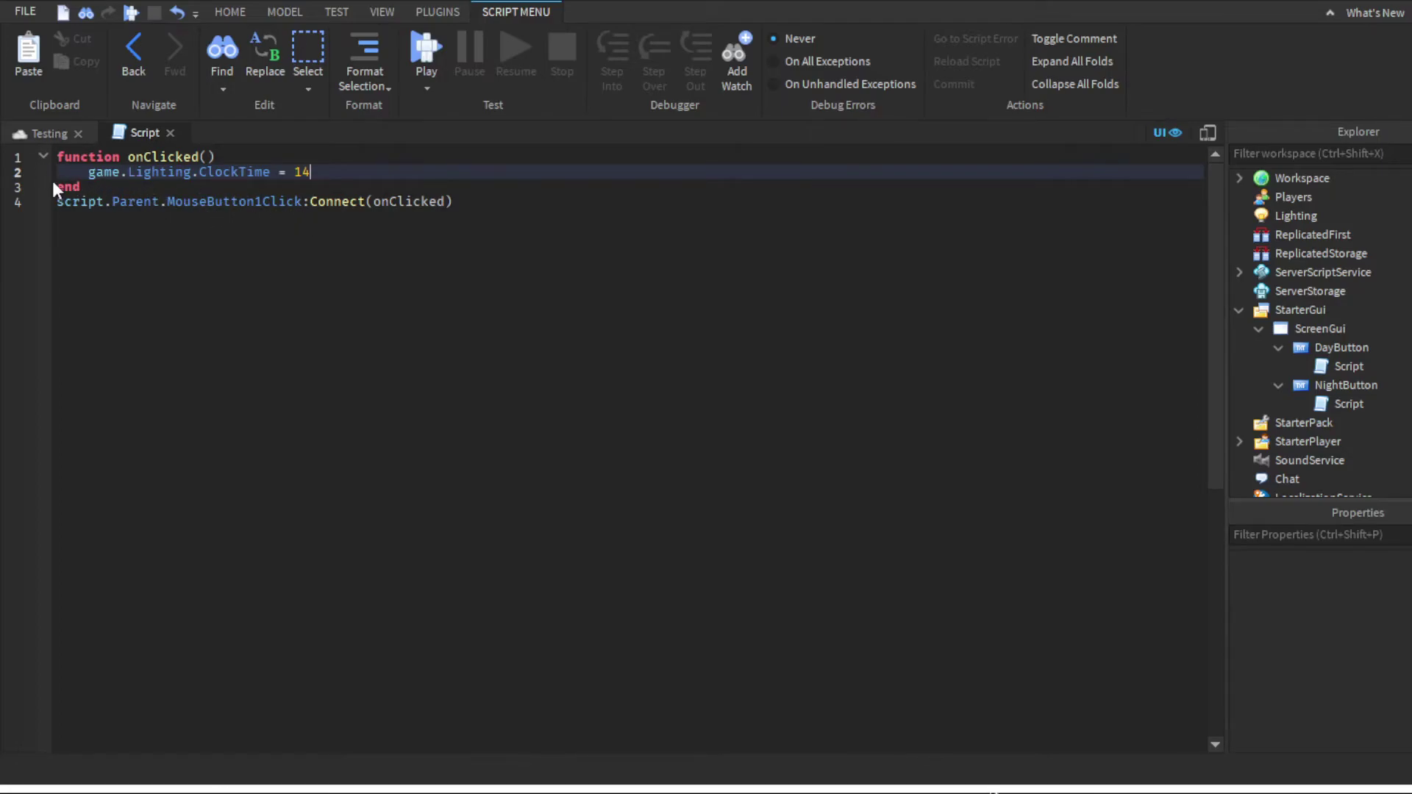
- Replace NightButton's Anchored line with game.Lighting.ClockTime = 1 and return to the scene
{"action": "left_click", "coordinate": [49, 132]}
{"action": "double_click", "coordinate": [1348, 403]}
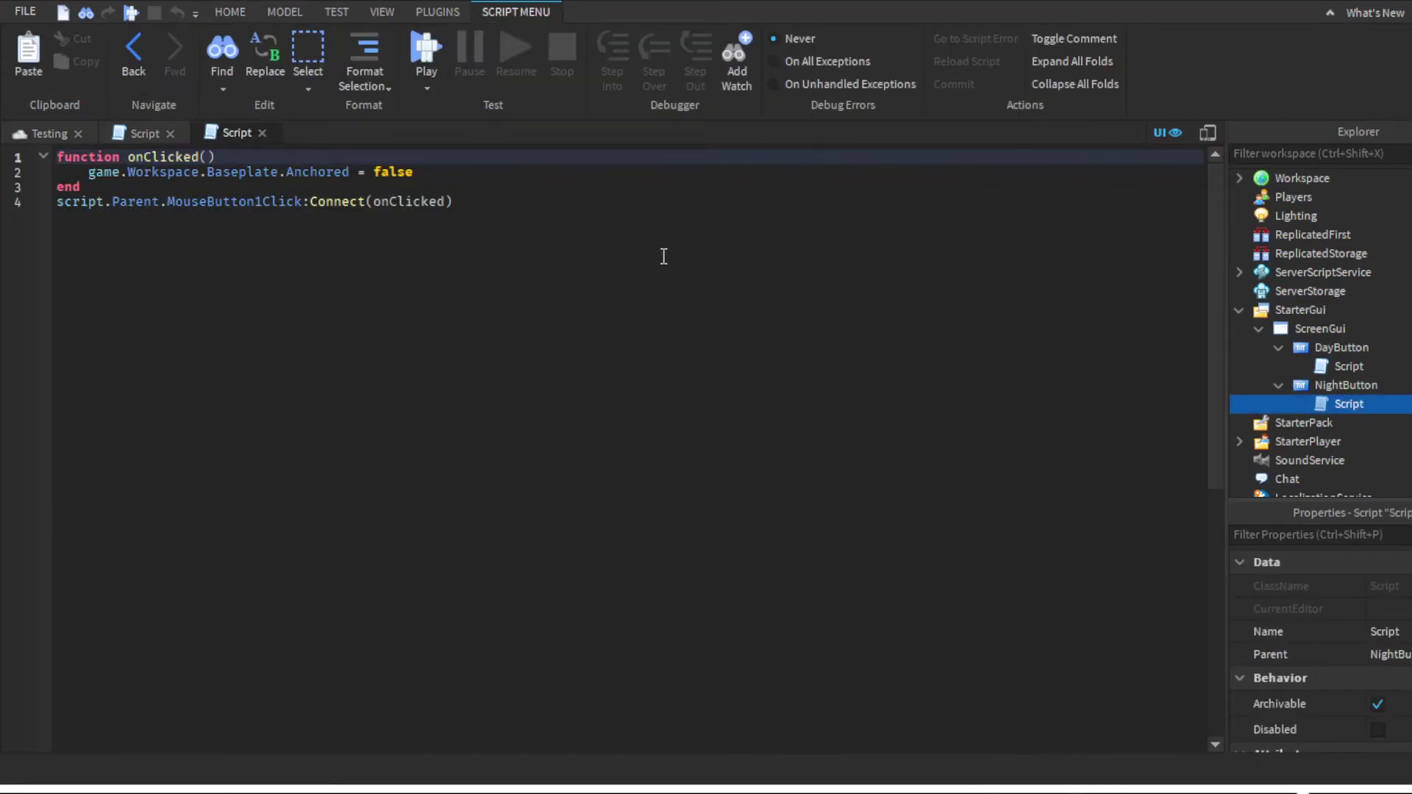
{"action": "key", "text": "Down"}
{"action": "key", "text": "End"}
{"action": "key", "text": "shift+Home"}
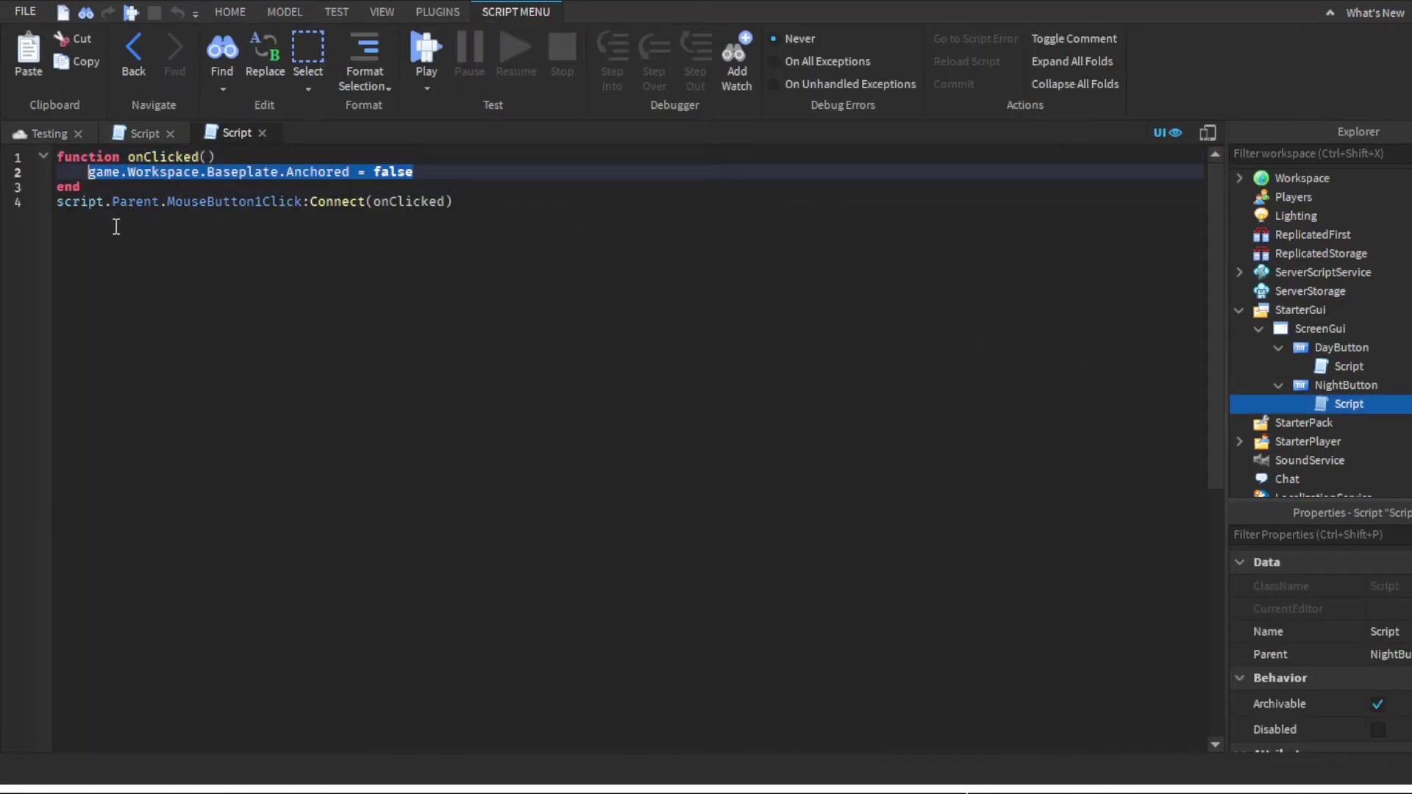
{"action": "type", "text": "game.Lighting."}
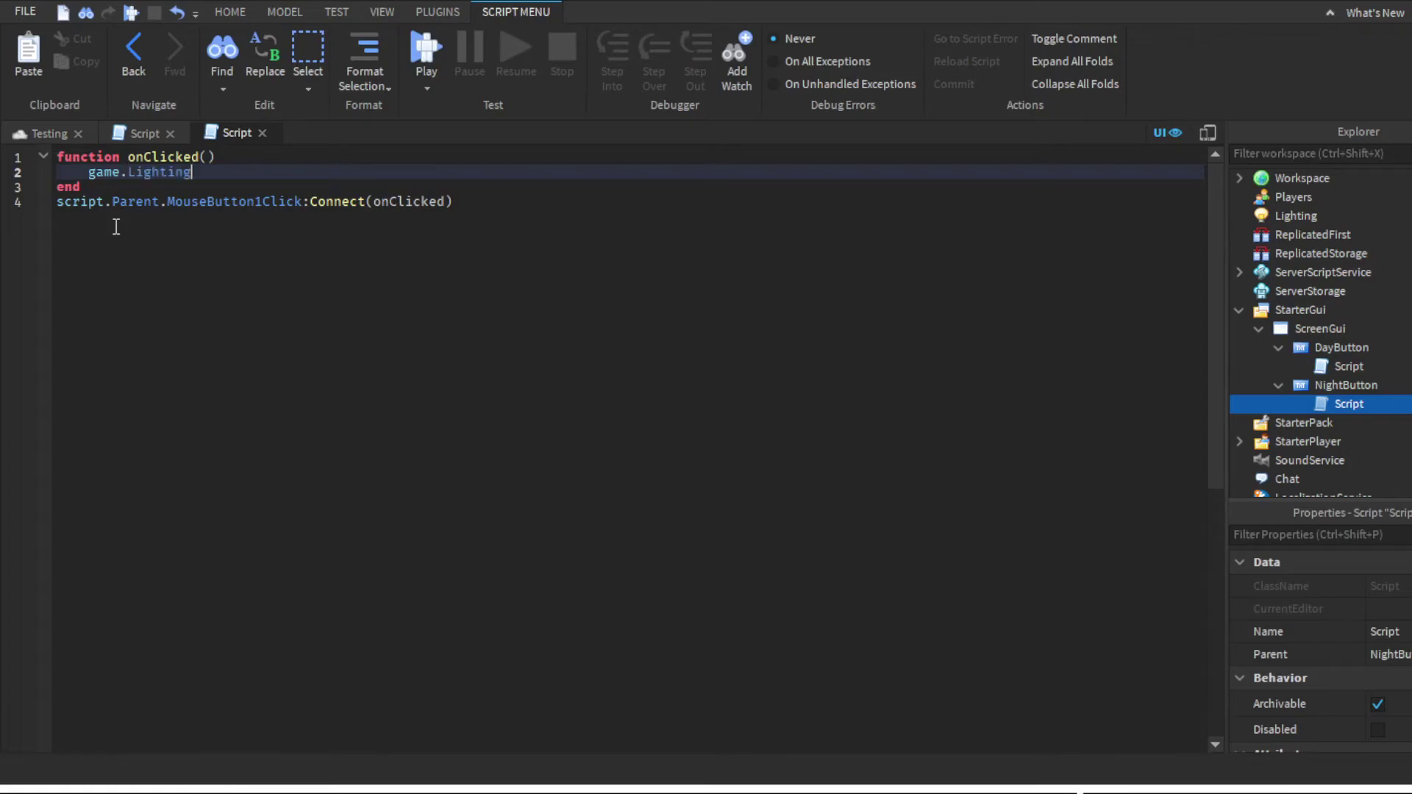
{"action": "type", "text": "ClockTime = 1"}
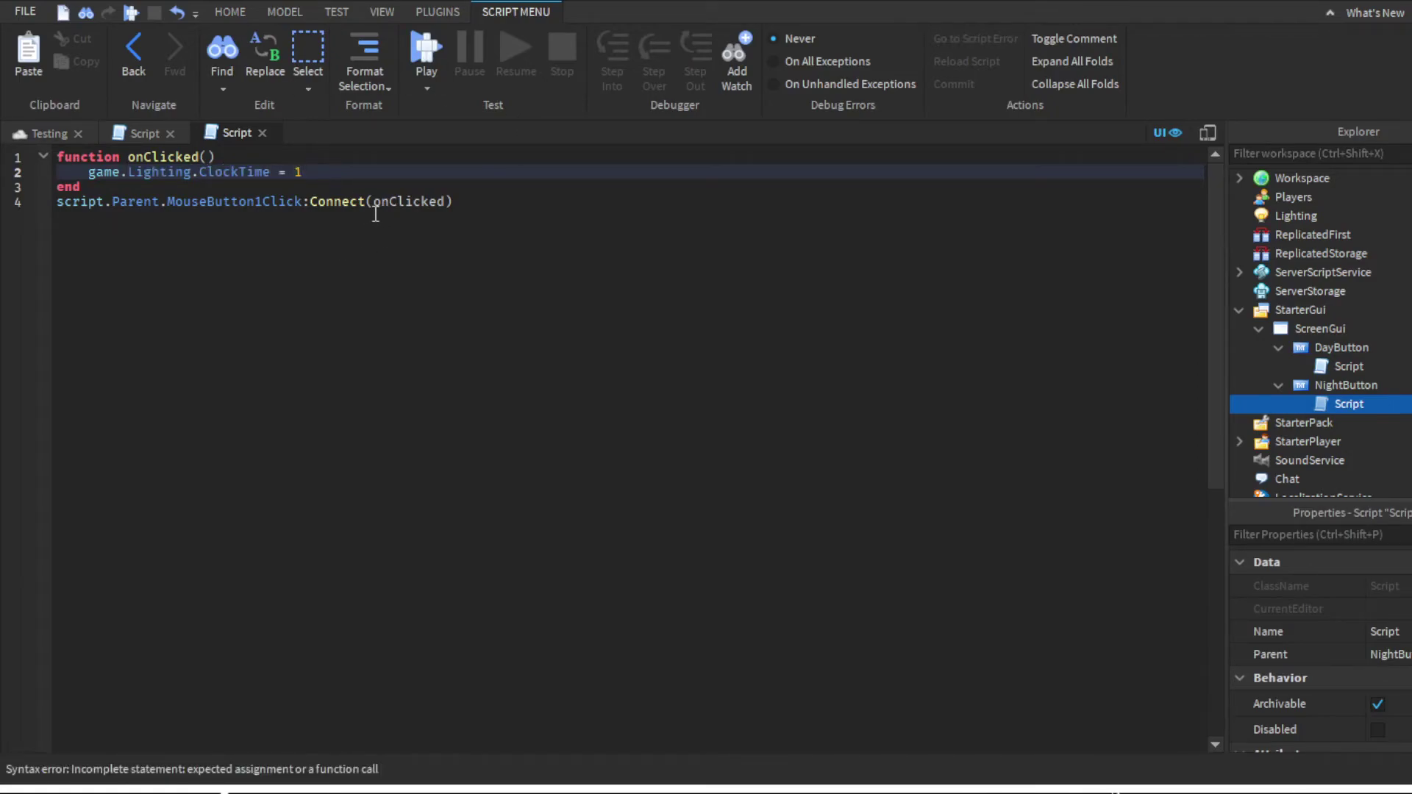
{"action": "left_click", "coordinate": [44, 133]}
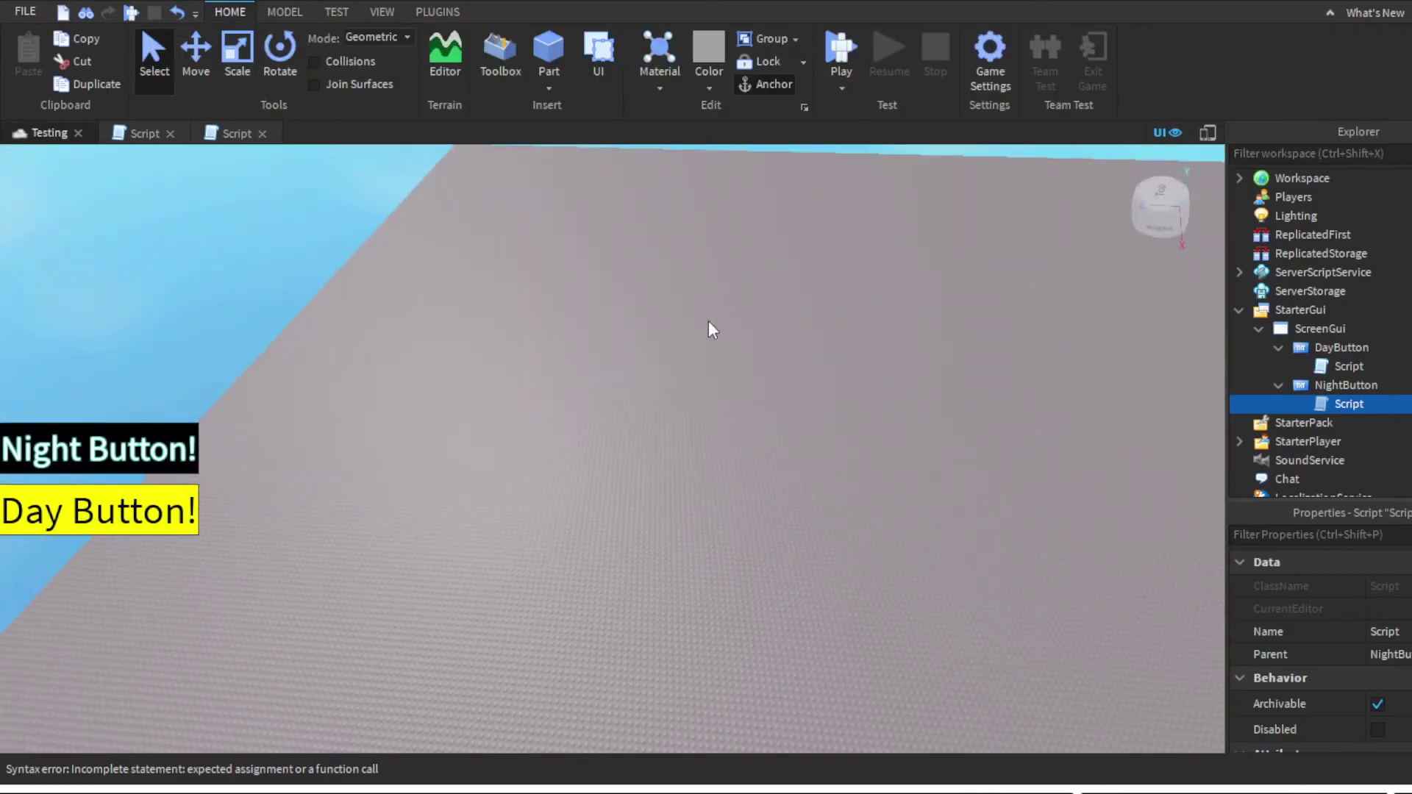
- Tilt the view toward the sky, clear the selection and start a playtest with F5
{"action": "right_click_drag", "start_coordinate": [659, 400], "coordinate": [429, 473]}
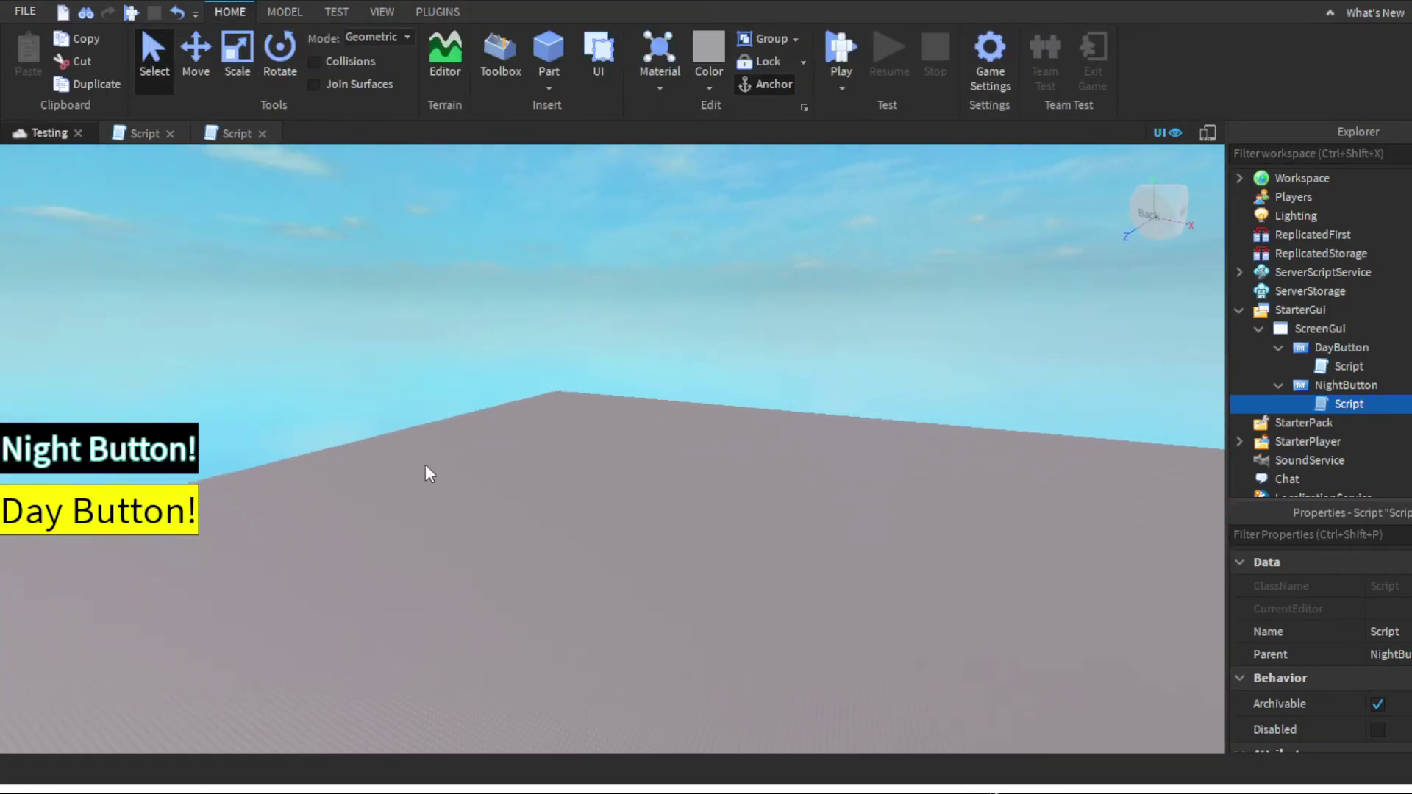
{"action": "right_click_drag", "start_coordinate": [880, 475], "coordinate": [1200, 560]}
{"action": "left_click", "coordinate": [702, 505]}
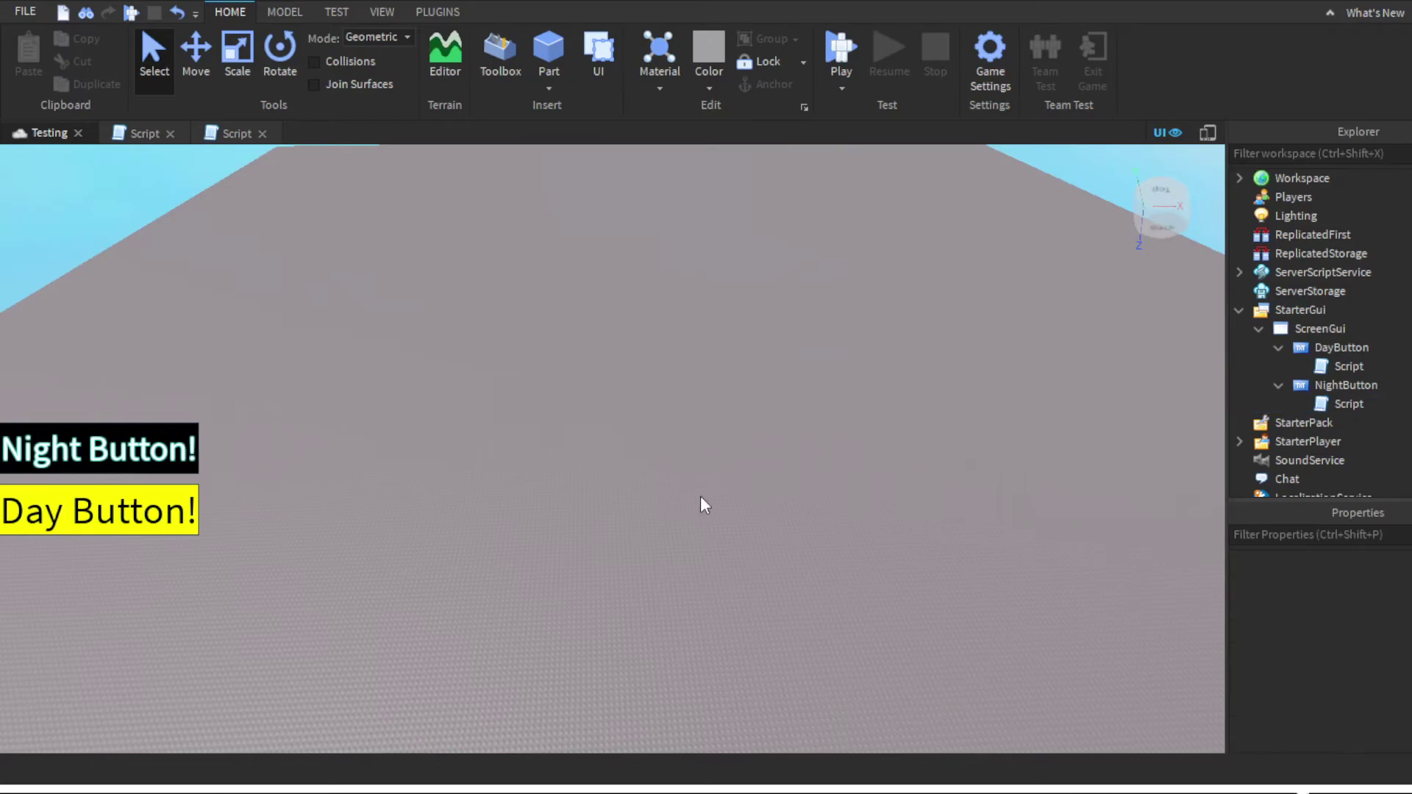
{"action": "right_click_drag", "start_coordinate": [701, 506], "coordinate": [504, 533]}
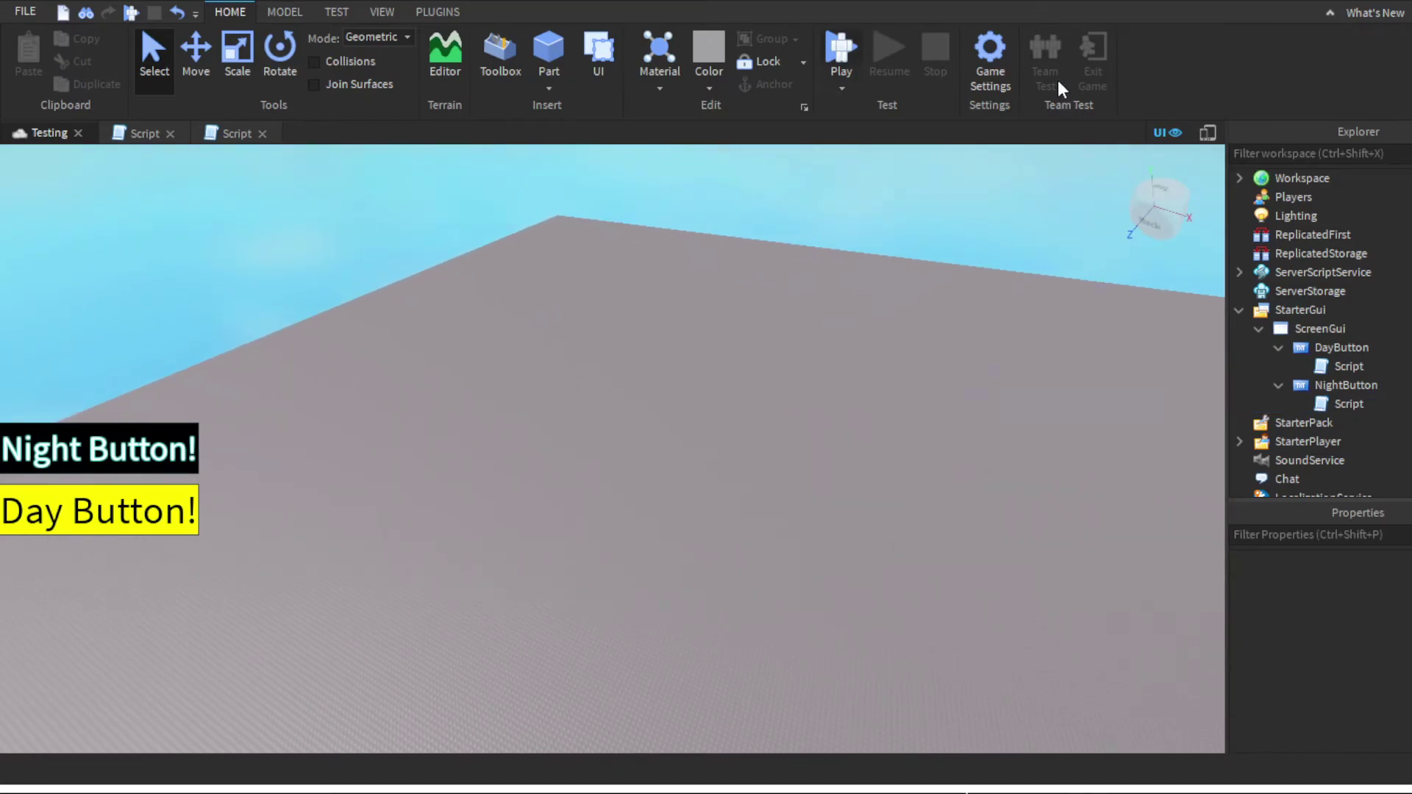
{"action": "key", "text": "F5"}
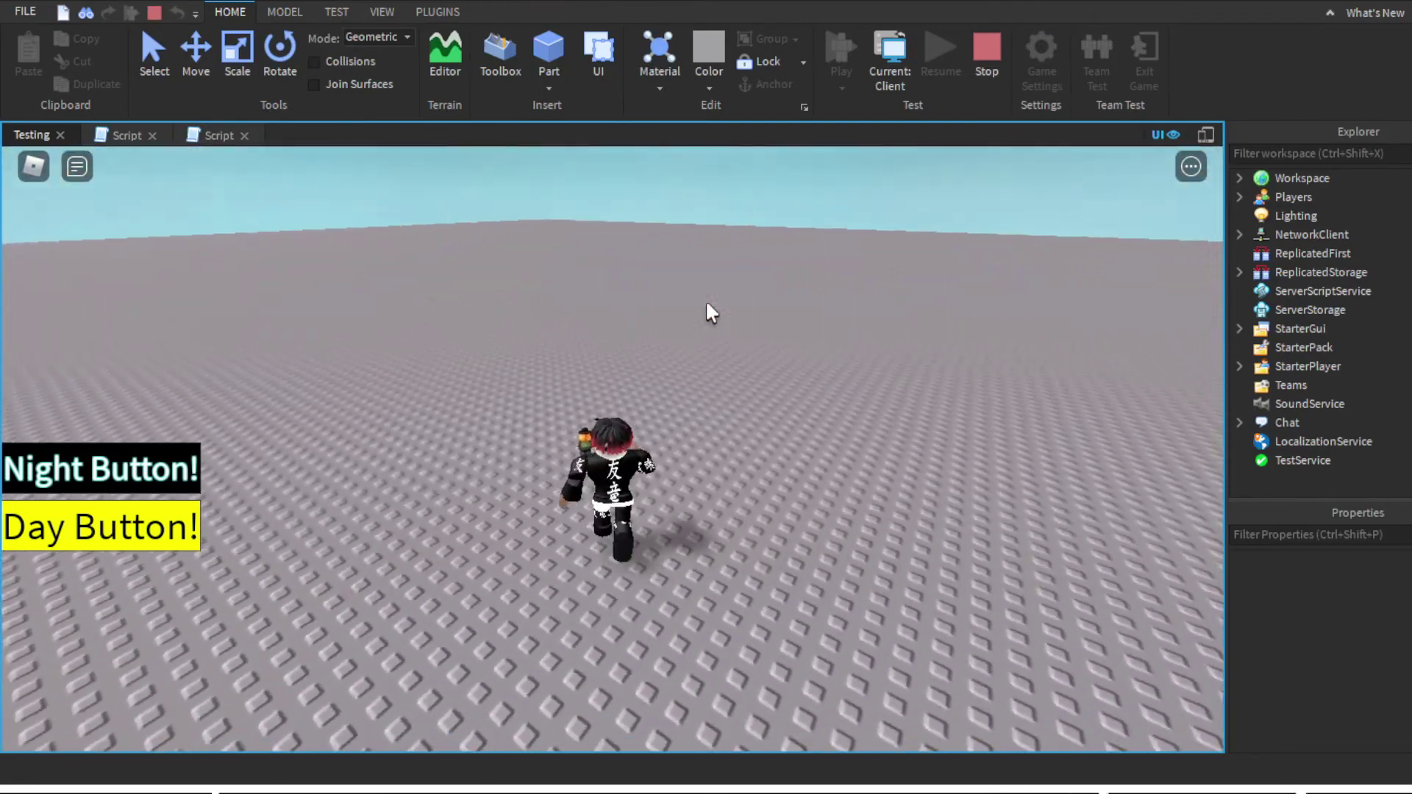
- Walk, run and jump the avatar around the baseplate while looking at the sky
{"action": "key", "text": "s"}
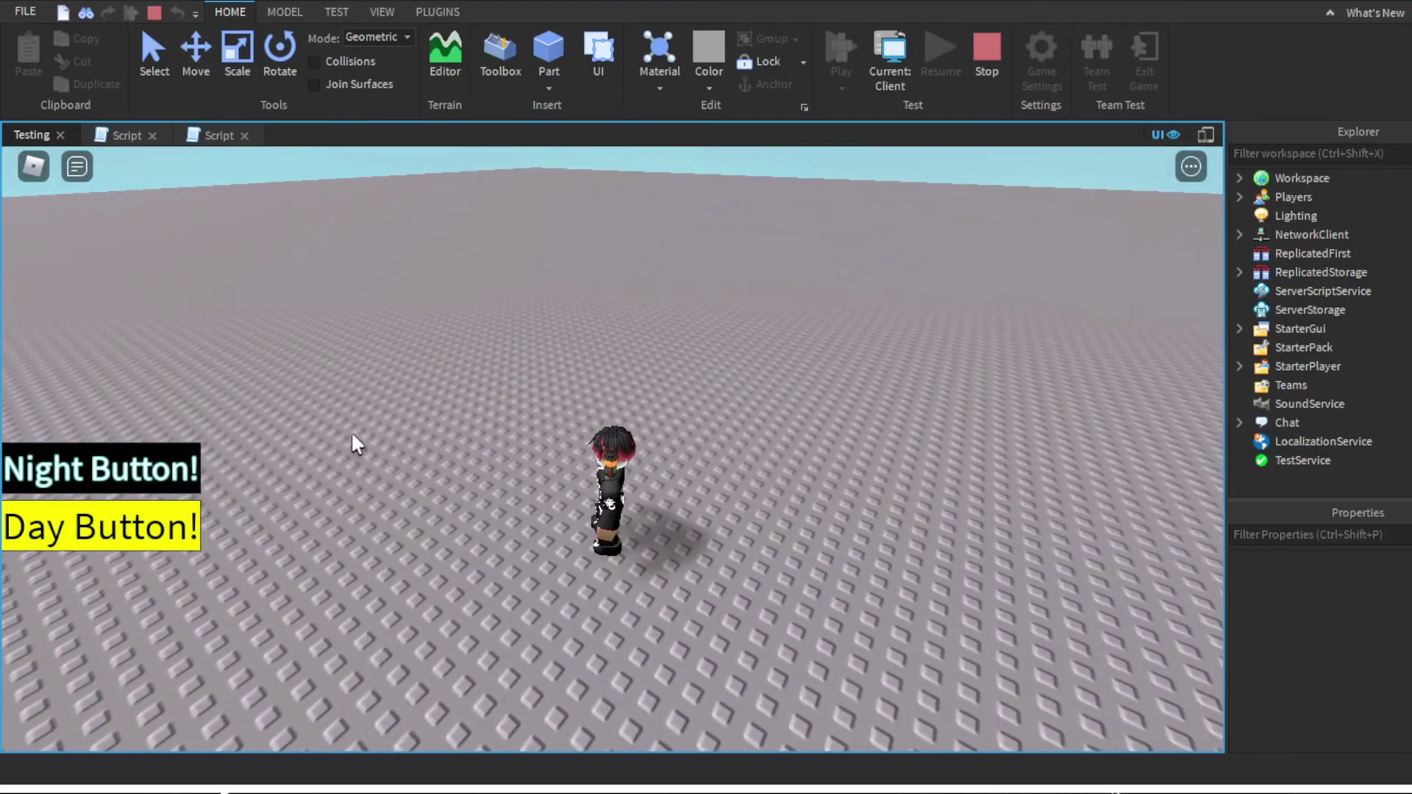
{"action": "right_click_drag", "start_coordinate": [353, 444], "coordinate": [346, 442]}
{"action": "key", "text": "w"}
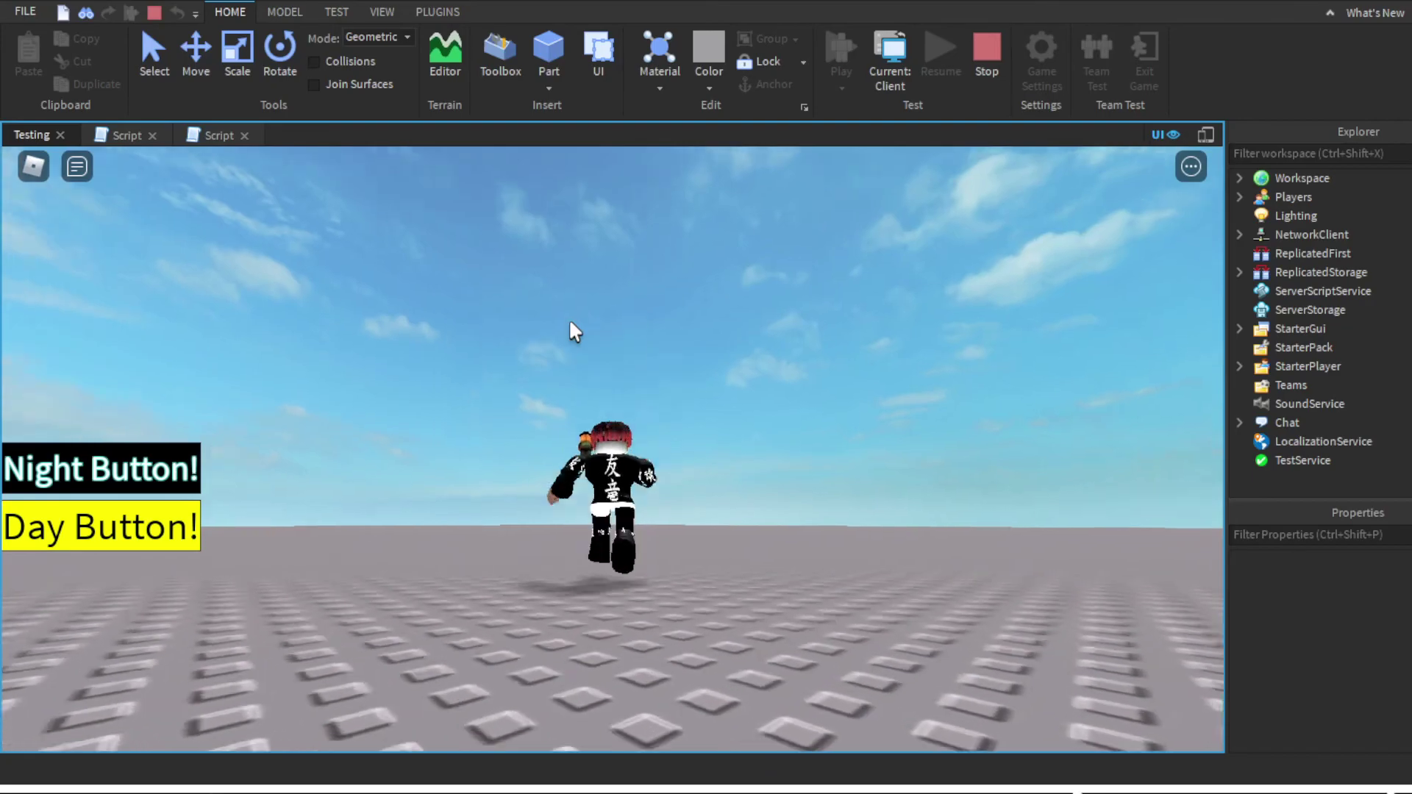
{"action": "key", "text": "space"}
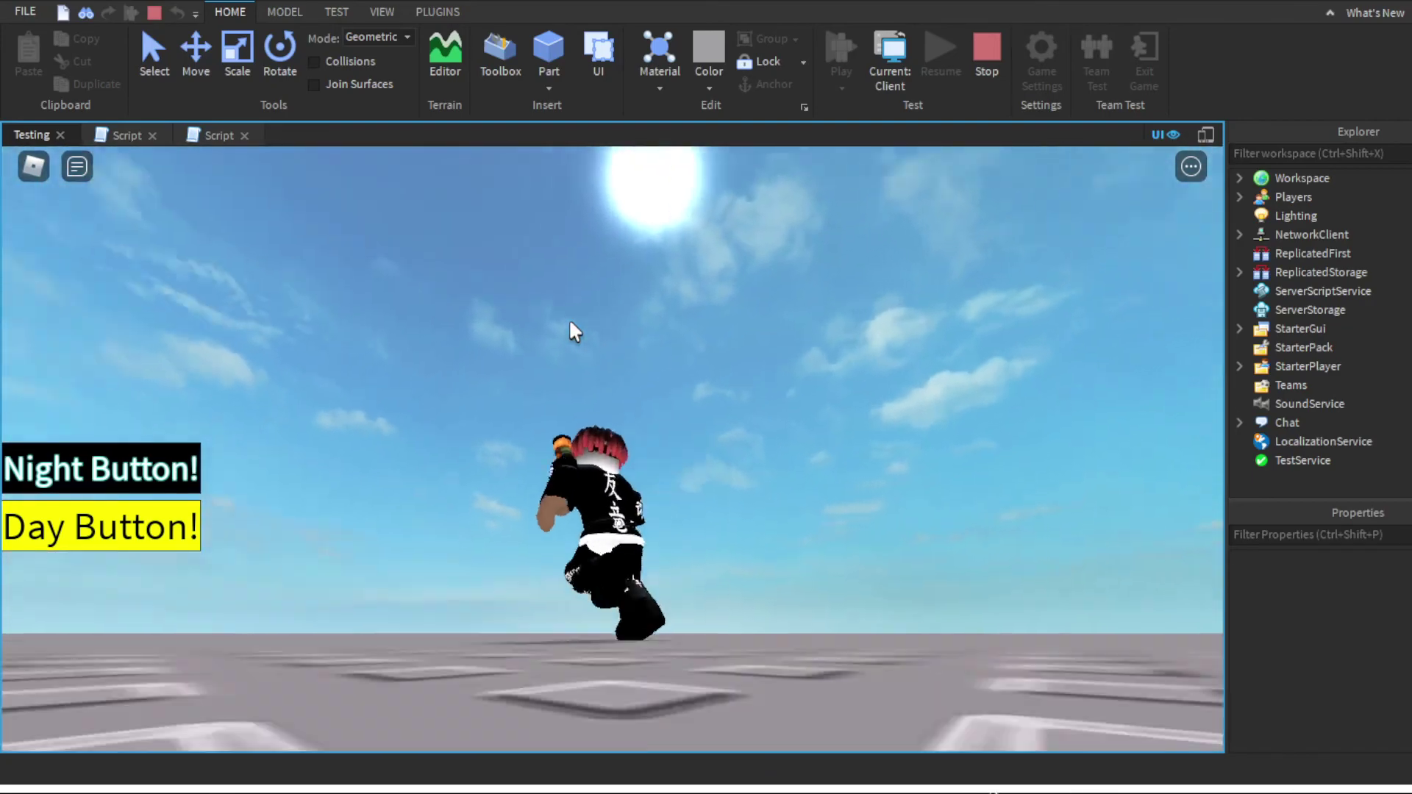
{"action": "right_click_drag", "start_coordinate": [572, 331], "coordinate": [571, 327]}
{"action": "key", "text": "s"}
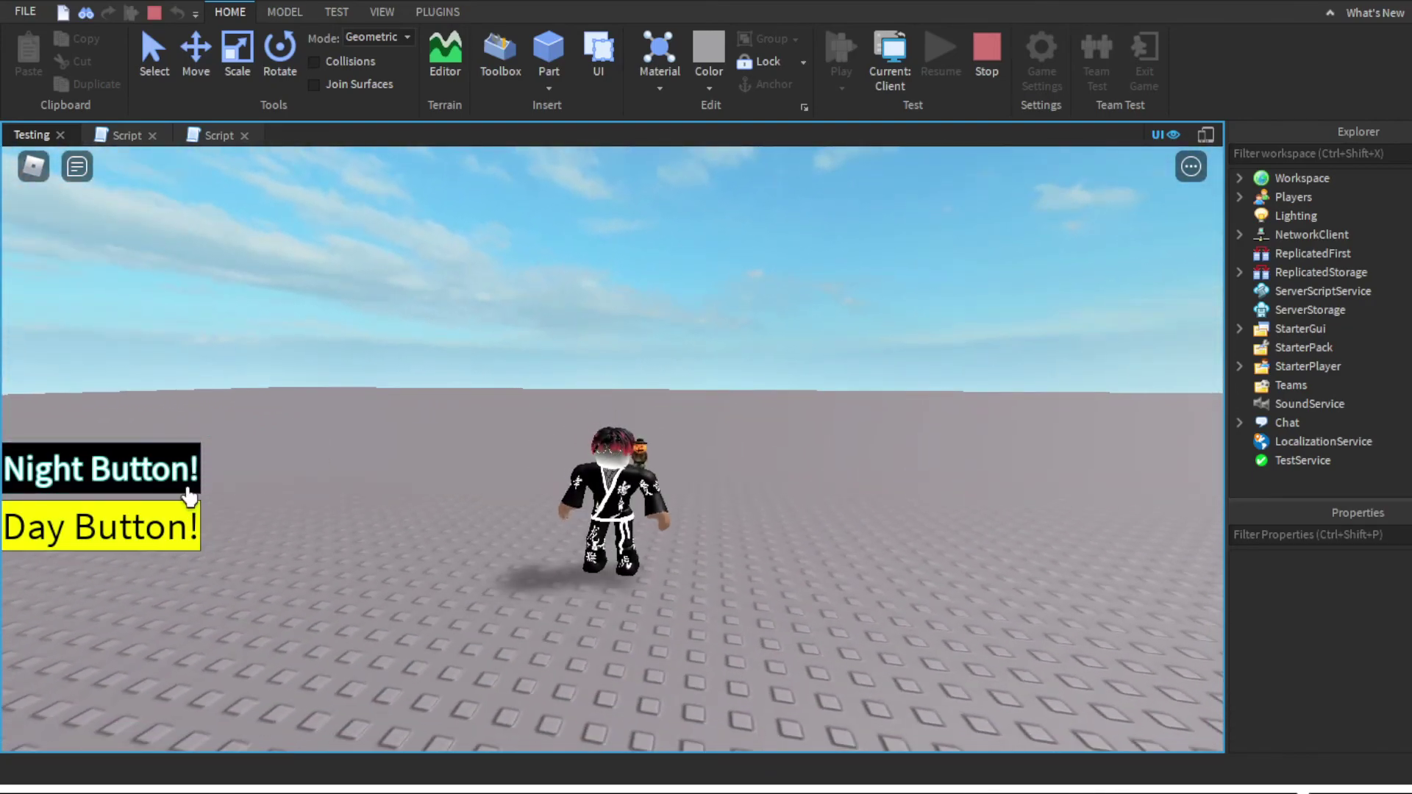
{"action": "right_click_drag", "start_coordinate": [188, 496], "coordinate": [265, 460]}
{"action": "key", "text": "w"}
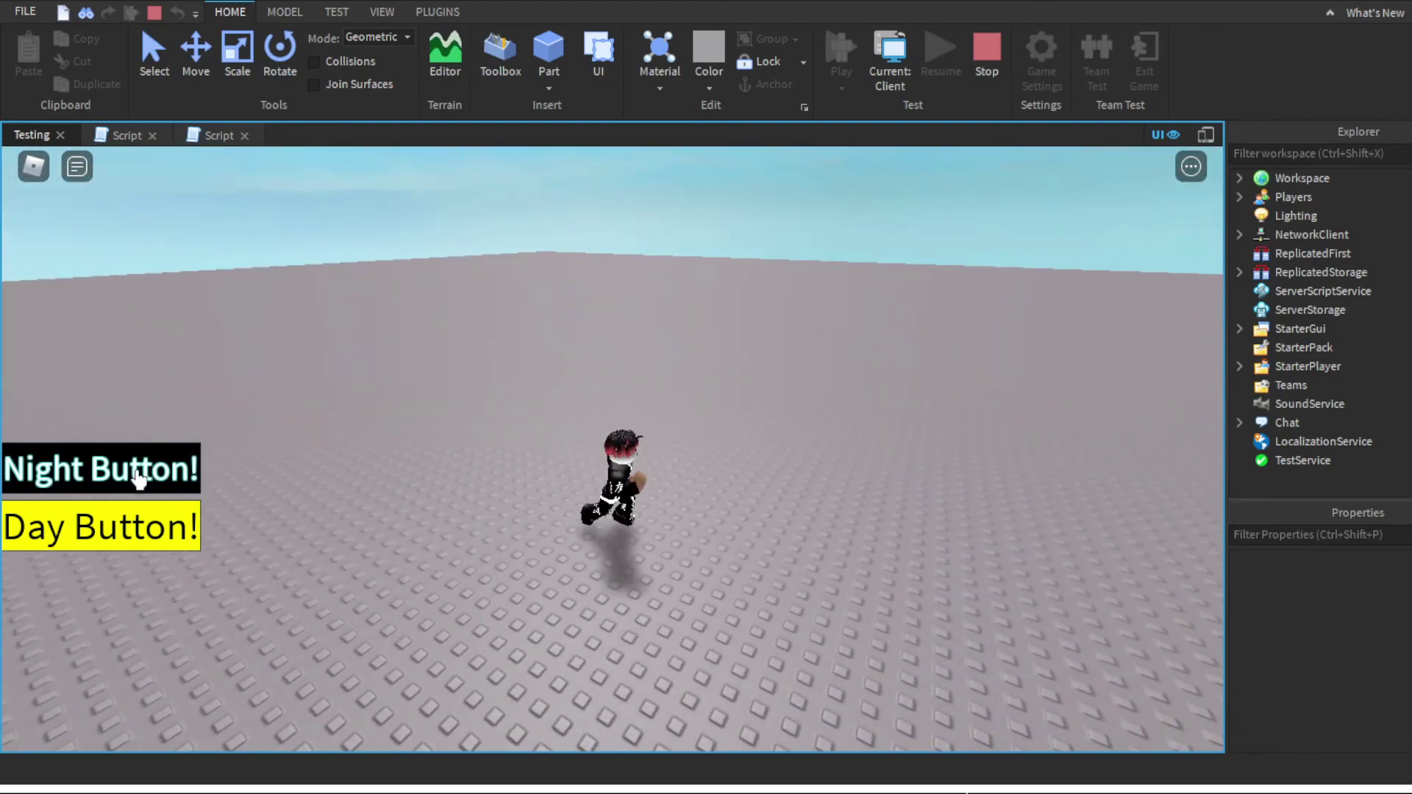
- Toggle the sky to night and back to day twice using the Night and Day buttons
{"action": "left_click", "coordinate": [138, 472]}
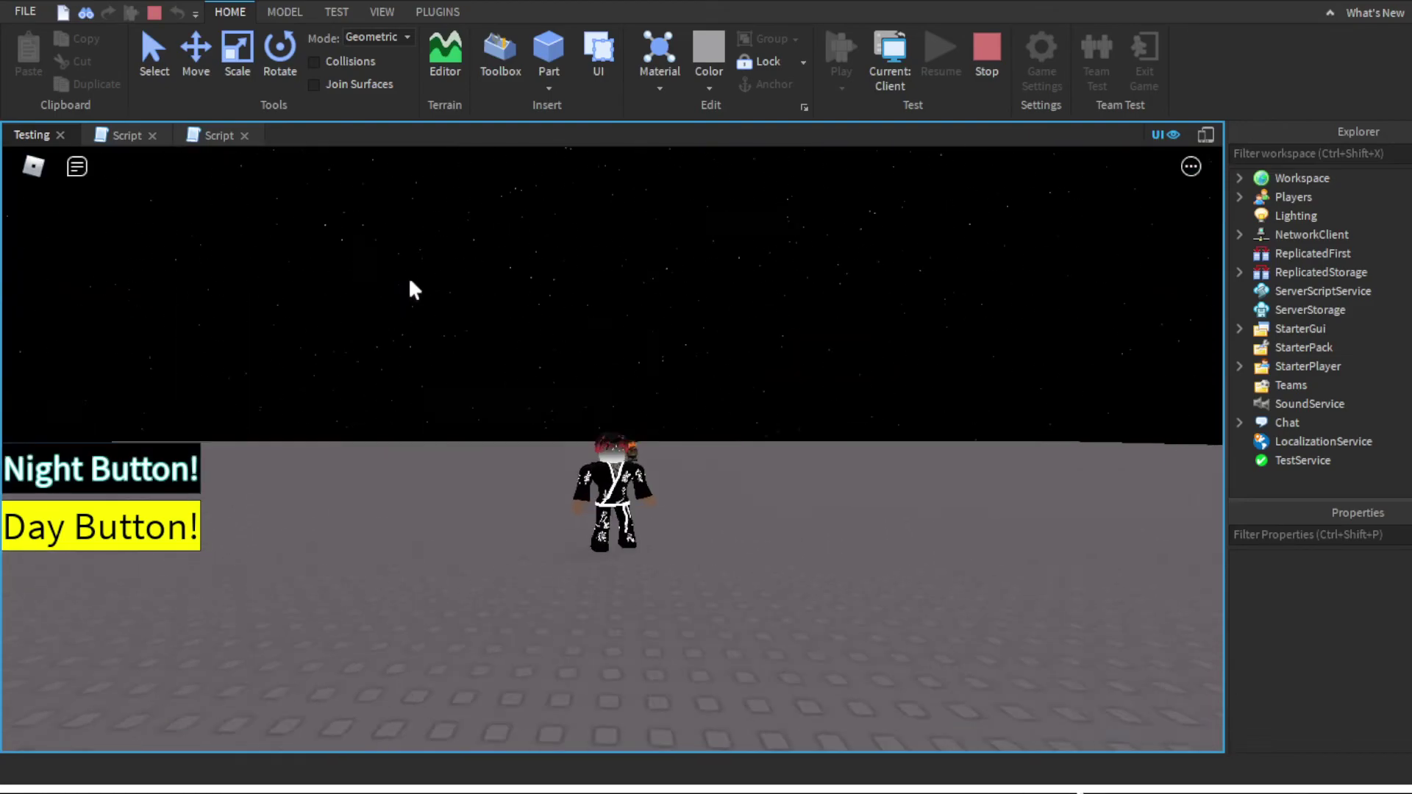
{"action": "key", "text": "w"}
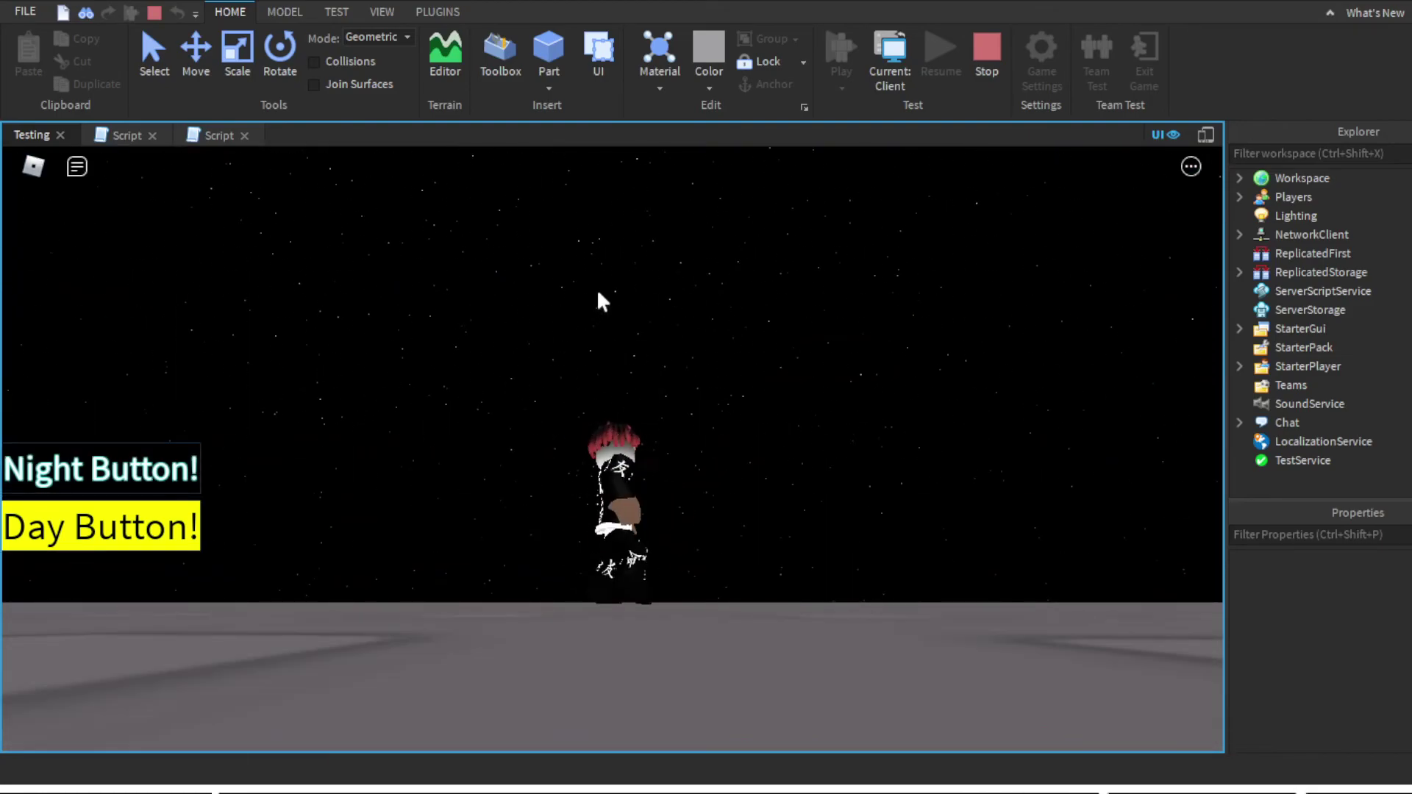
{"action": "left_click", "coordinate": [105, 527]}
{"action": "right_click_drag", "start_coordinate": [294, 341], "coordinate": [497, 307]}
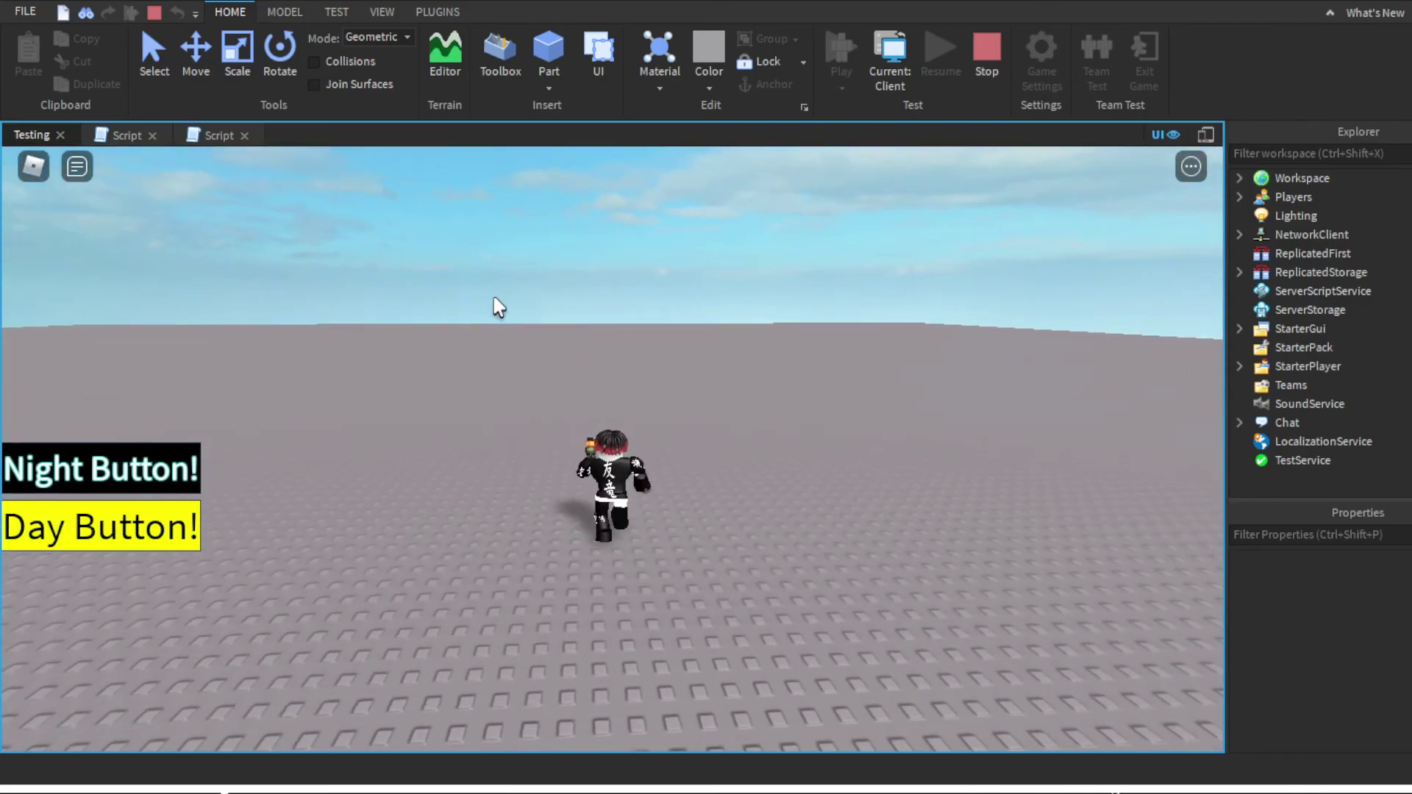
{"action": "left_click", "coordinate": [162, 474]}
{"action": "left_click", "coordinate": [165, 528]}
{"action": "right_click_drag", "start_coordinate": [165, 528], "coordinate": [389, 504]}
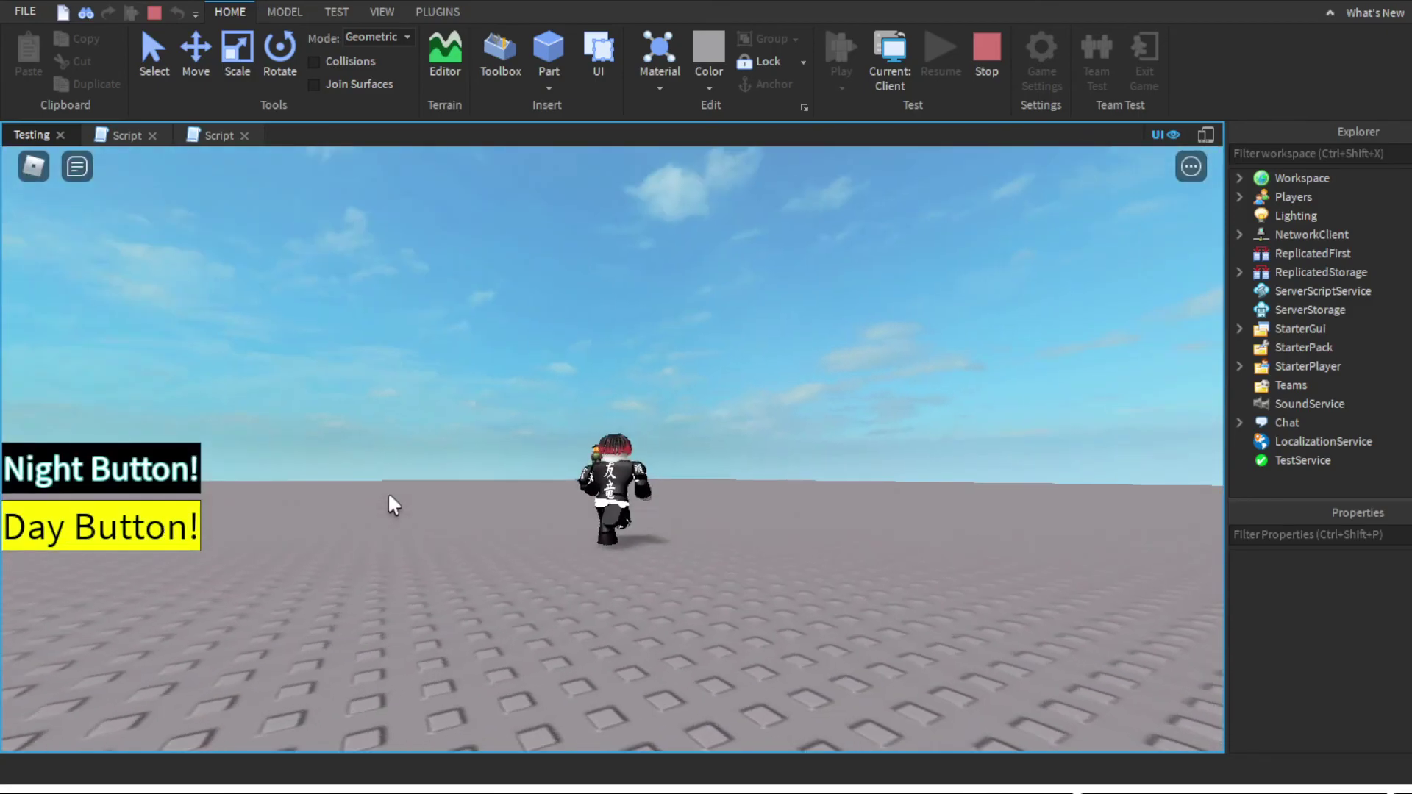
- Rapidly switch night and day two more times, ending in daylight
{"action": "left_click", "coordinate": [139, 473]}
{"action": "left_click", "coordinate": [139, 520]}
{"action": "left_click", "coordinate": [141, 475]}
{"action": "left_click", "coordinate": [151, 524]}
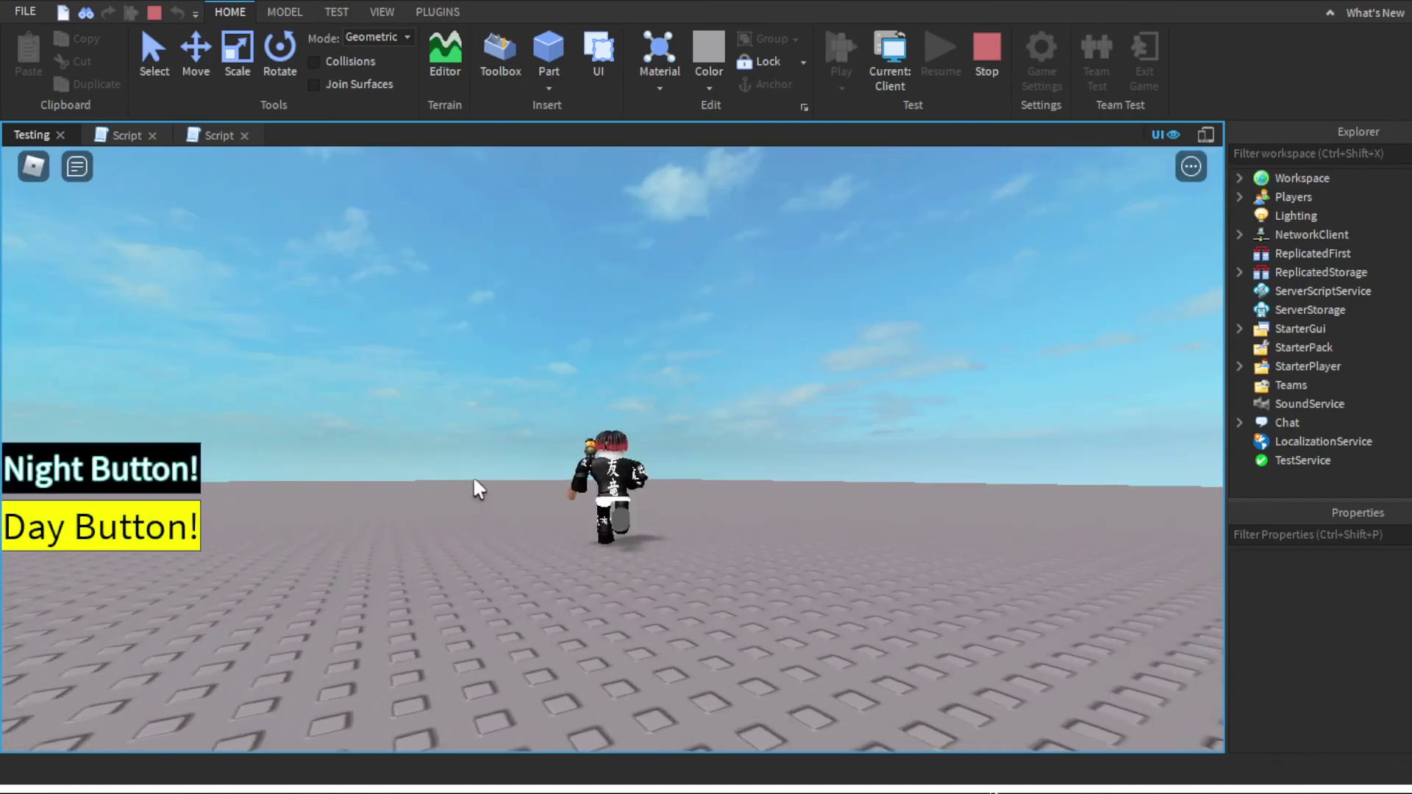
- Orbit the camera around the avatar to view the daylit sky and baseplate
{"action": "right_click_drag", "start_coordinate": [476, 490], "coordinate": [781, 478]}
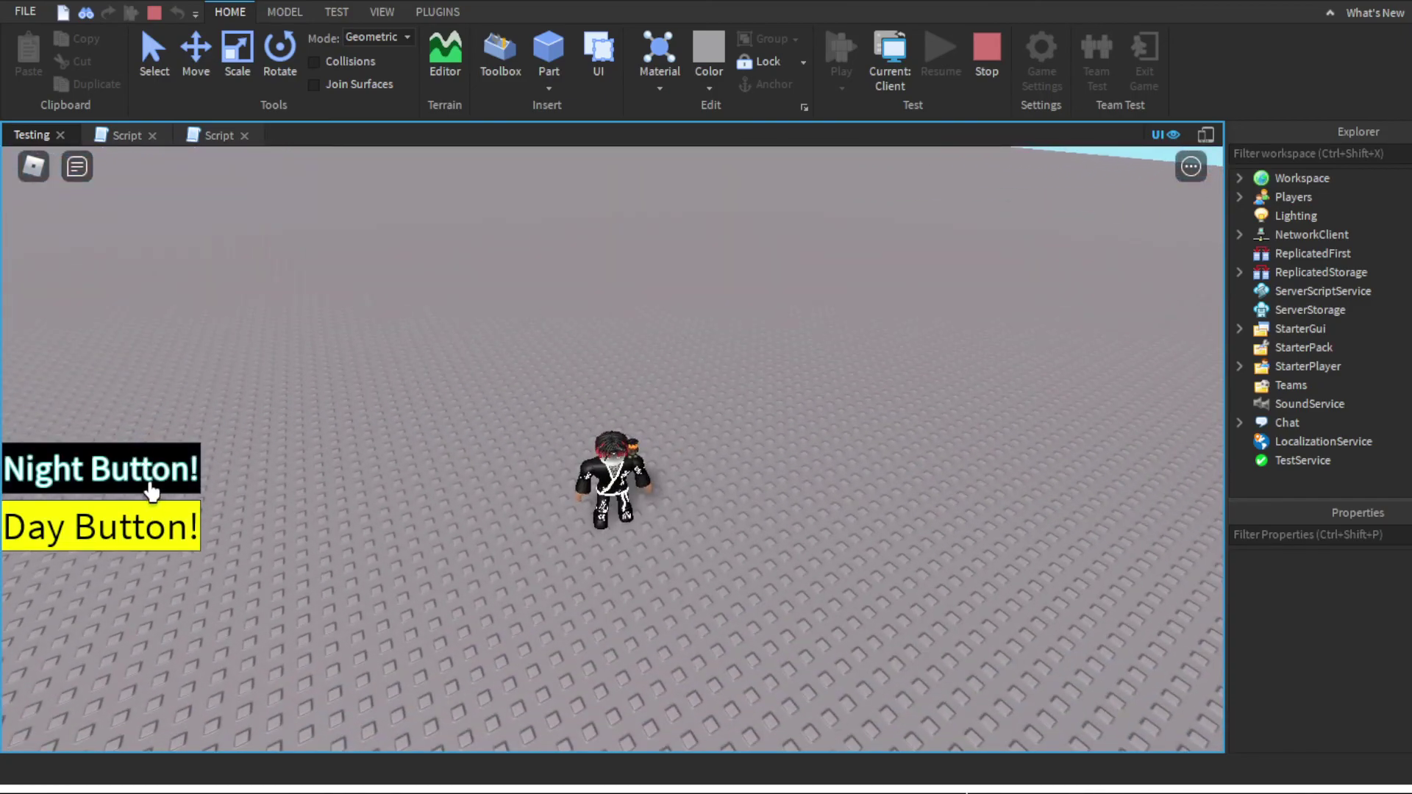
{"action": "right_click_drag", "start_coordinate": [149, 489], "coordinate": [397, 490]}
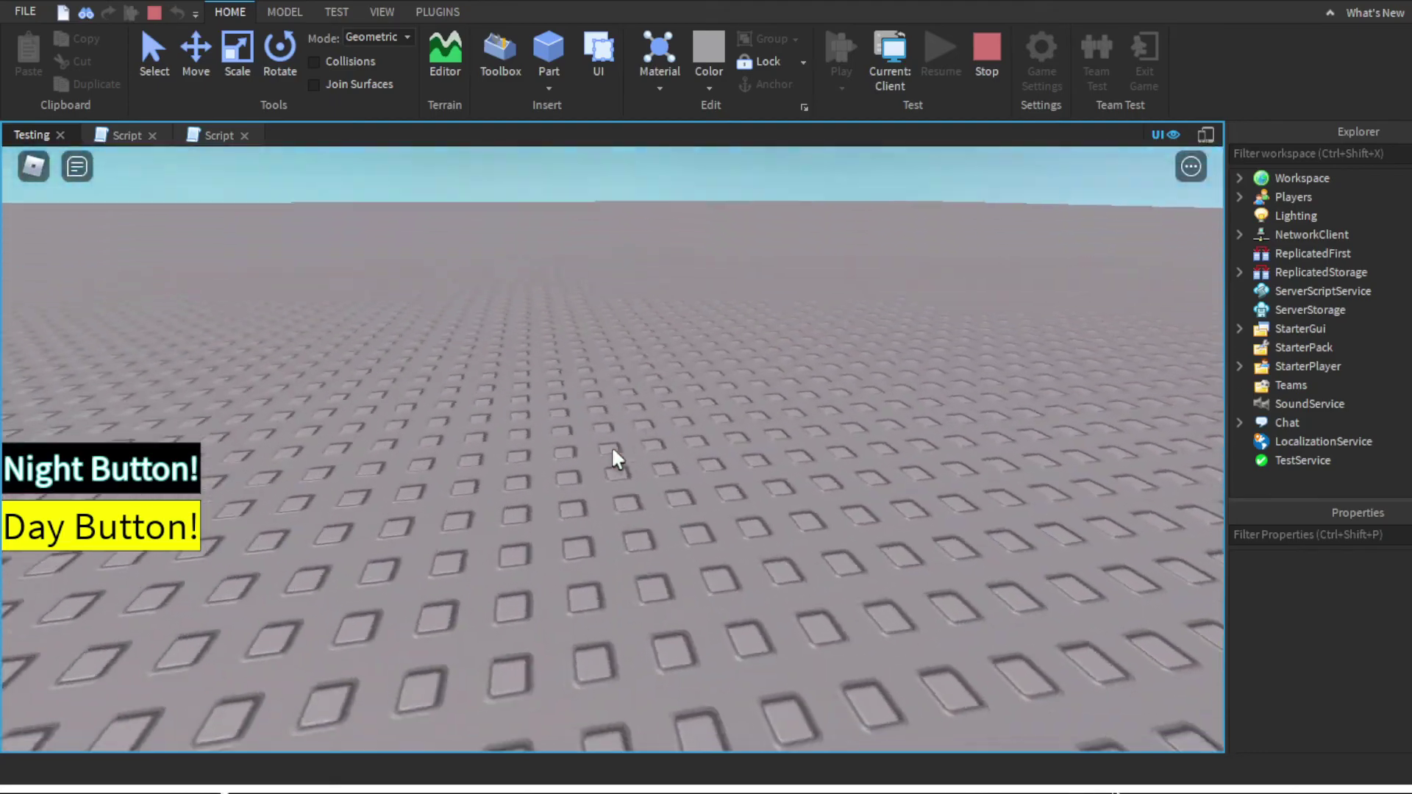
{"action": "mouse_move", "coordinate": [614, 461]}
{"action": "right_mouse_down"}
{"action": "mouse_move", "coordinate": [626, 439]}
{"action": "mouse_move", "coordinate": [258, 341]}
{"action": "right_mouse_up"}
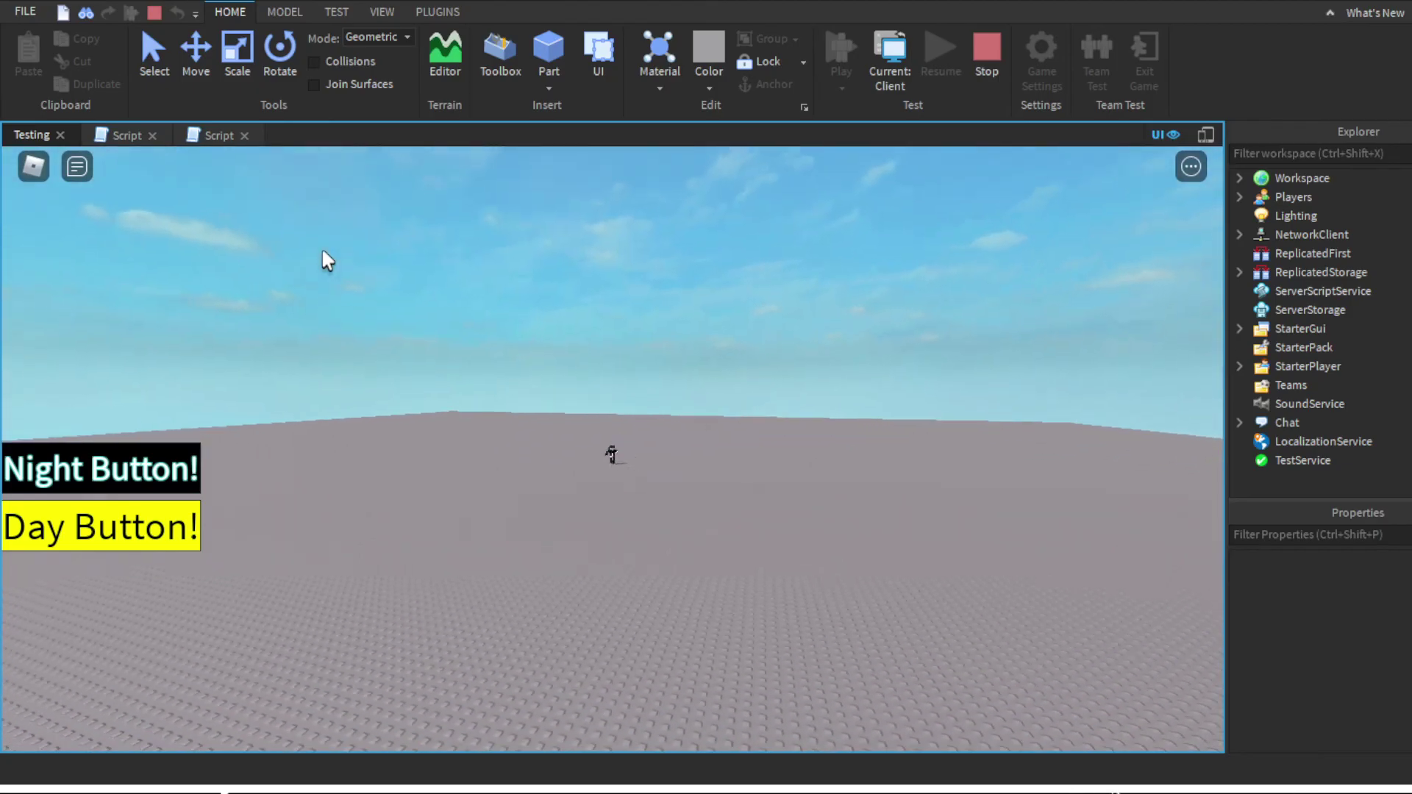
{"action": "scroll", "coordinate": [374, 408], "scroll_direction": "up", "scroll_amount": 5}
{"action": "scroll", "coordinate": [698, 314], "scroll_direction": "up", "scroll_amount": 3}
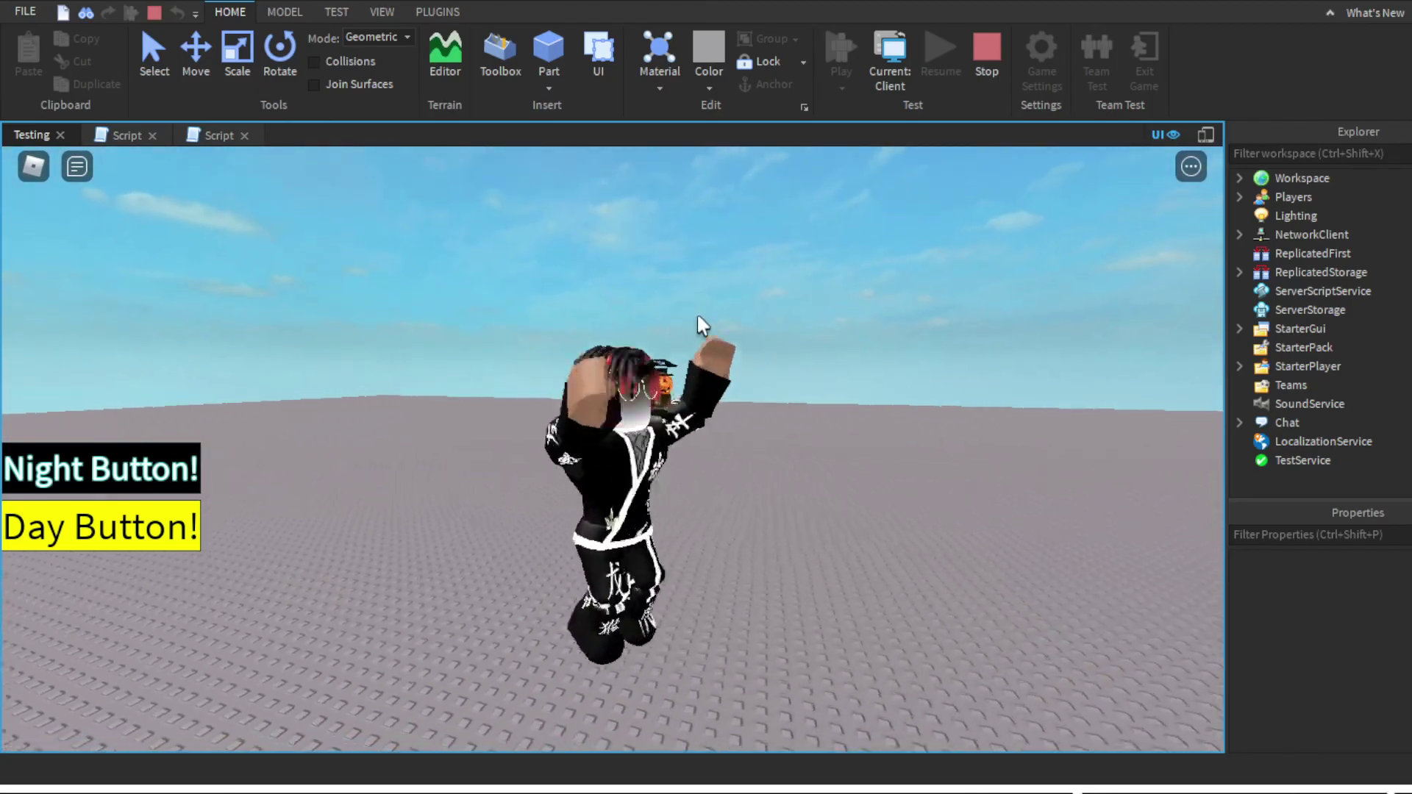
{"action": "scroll", "coordinate": [698, 314], "scroll_direction": "up", "scroll_amount": 3}
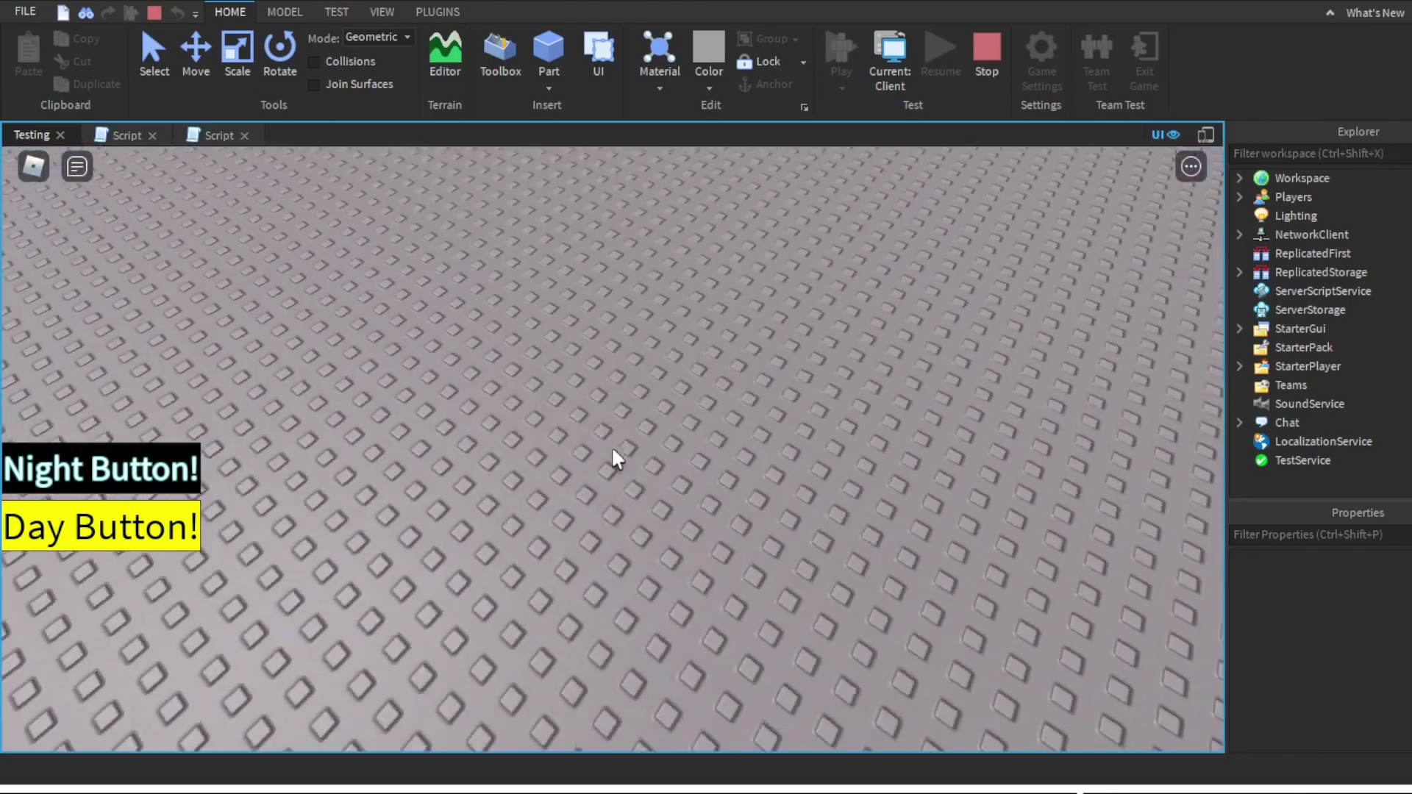
{"action": "scroll", "coordinate": [611, 446], "scroll_direction": "down", "scroll_amount": 2}
{"action": "scroll", "coordinate": [611, 446], "scroll_direction": "down", "scroll_amount": 3}
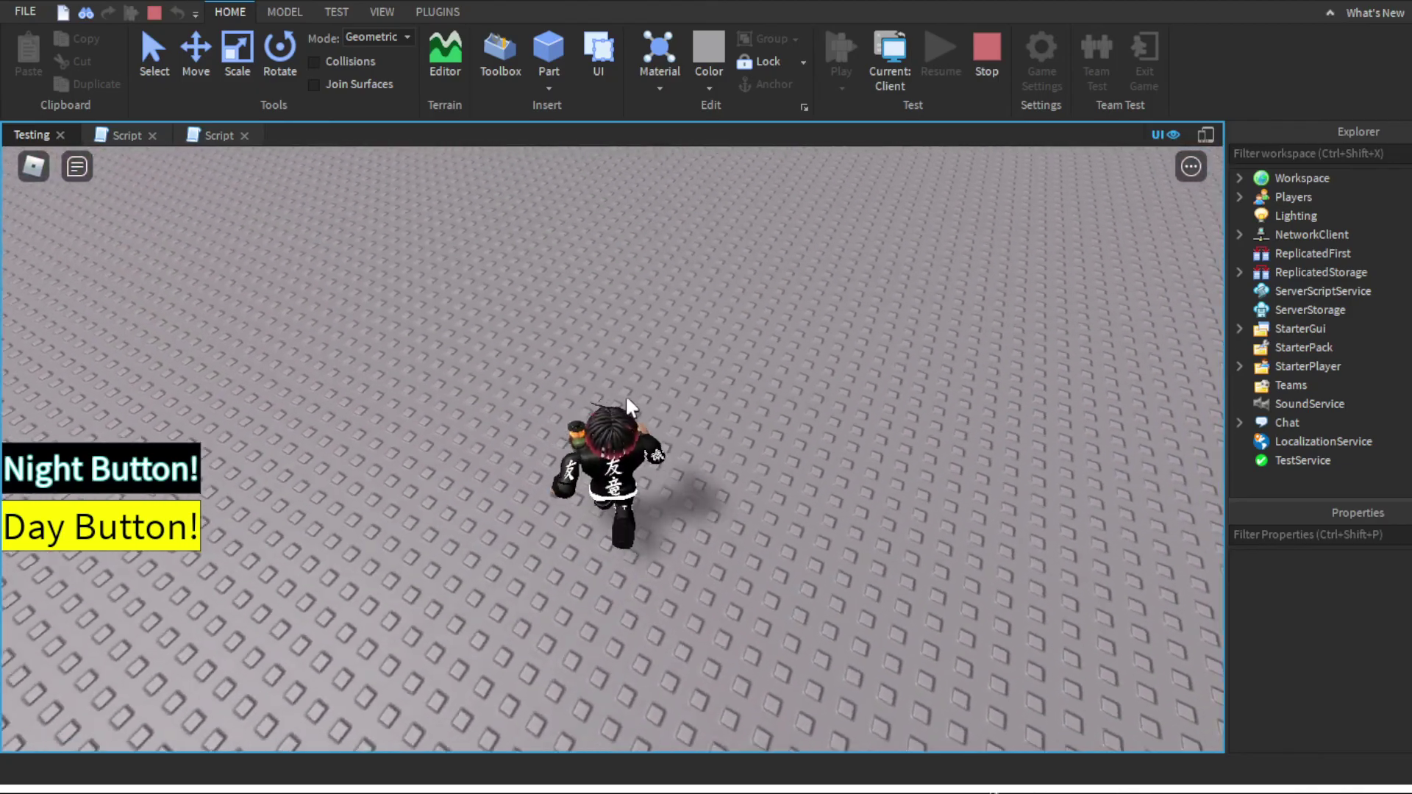
{"action": "scroll", "coordinate": [611, 445], "scroll_direction": "up", "scroll_amount": 3}
{"action": "scroll", "coordinate": [611, 446], "scroll_direction": "up", "scroll_amount": 2}
{"action": "scroll", "coordinate": [612, 446], "scroll_direction": "down", "scroll_amount": 3}
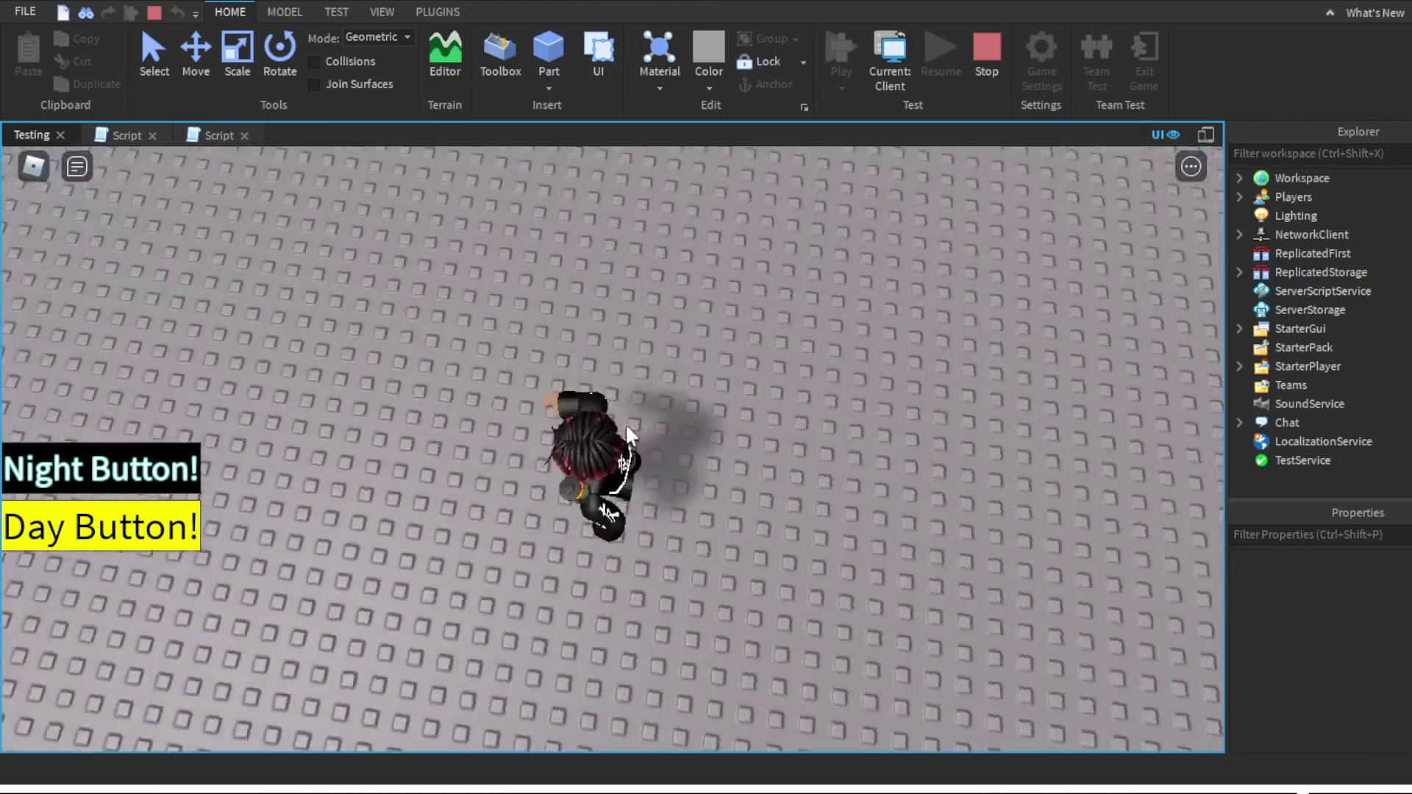
{"action": "scroll", "coordinate": [626, 423], "scroll_direction": "up", "scroll_amount": 3}
{"action": "scroll", "coordinate": [625, 423], "scroll_direction": "up", "scroll_amount": 3}
{"action": "scroll", "coordinate": [612, 445], "scroll_direction": "down", "scroll_amount": 3}
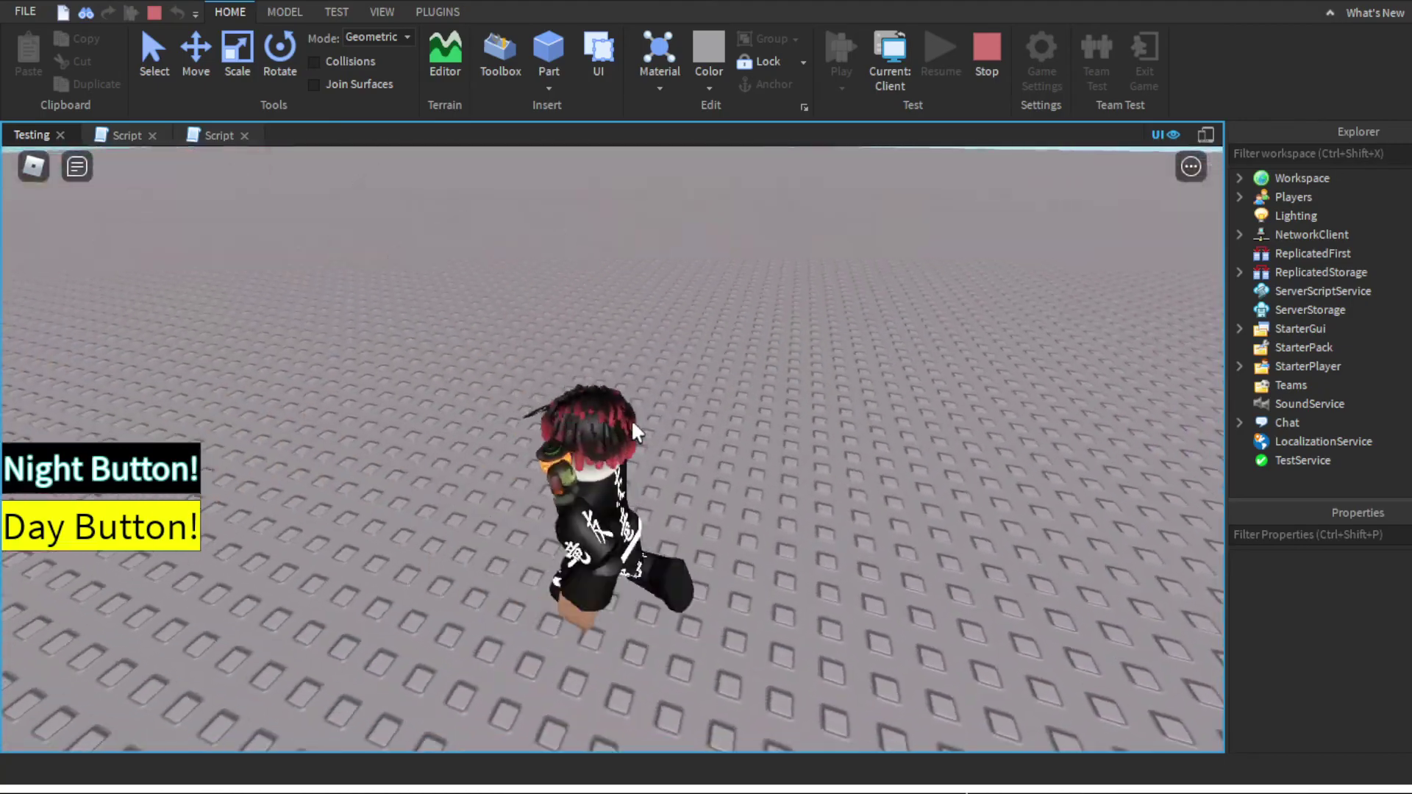
{"action": "right_click_drag", "start_coordinate": [632, 420], "coordinate": [631, 420]}
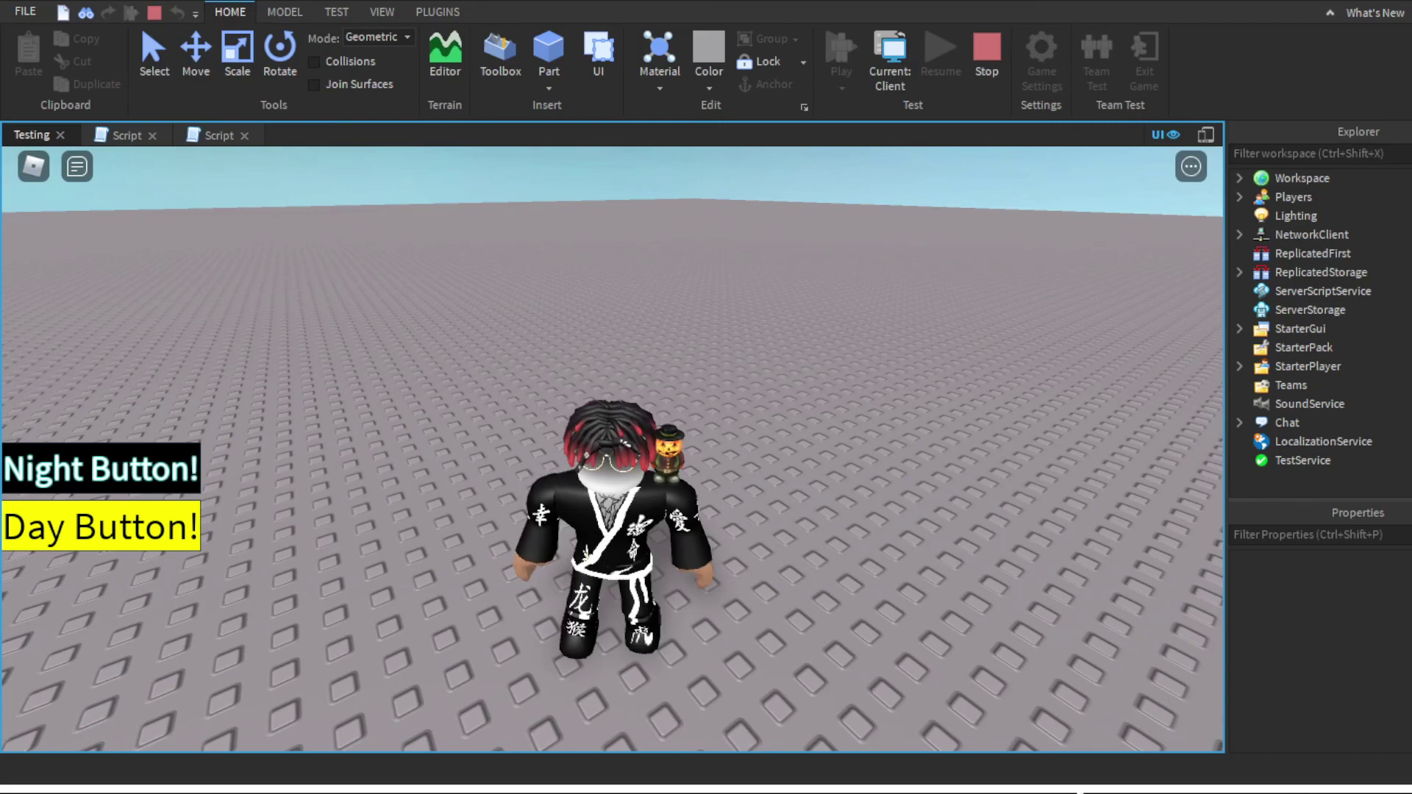